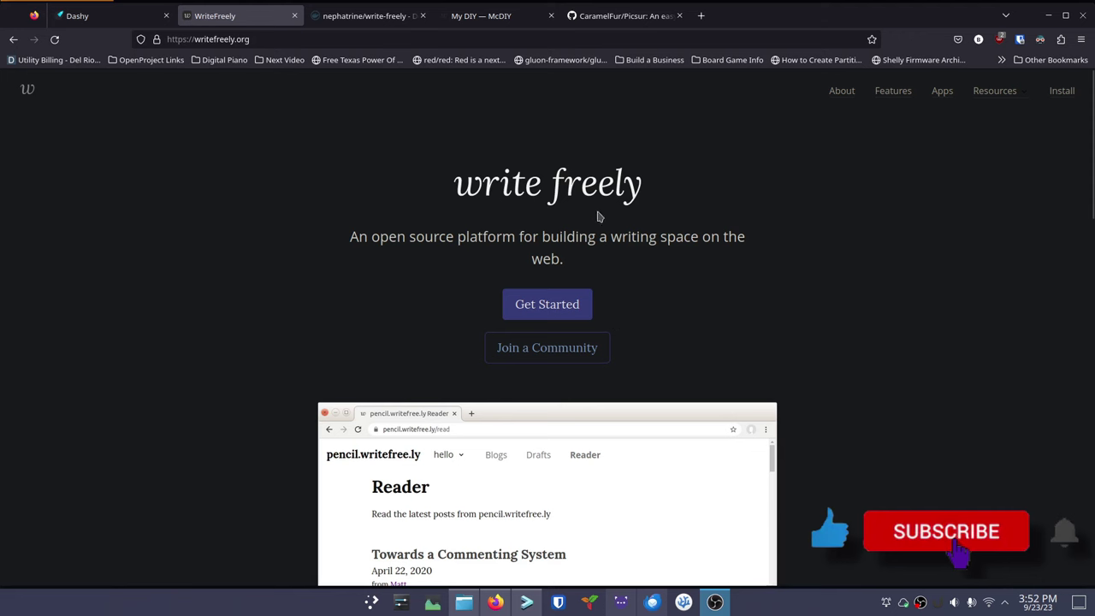
Step: Scroll the writefreely.org page, then switch to the 'My DIY — McDIY' blog tab
scroll(384, 416, "down", 3)
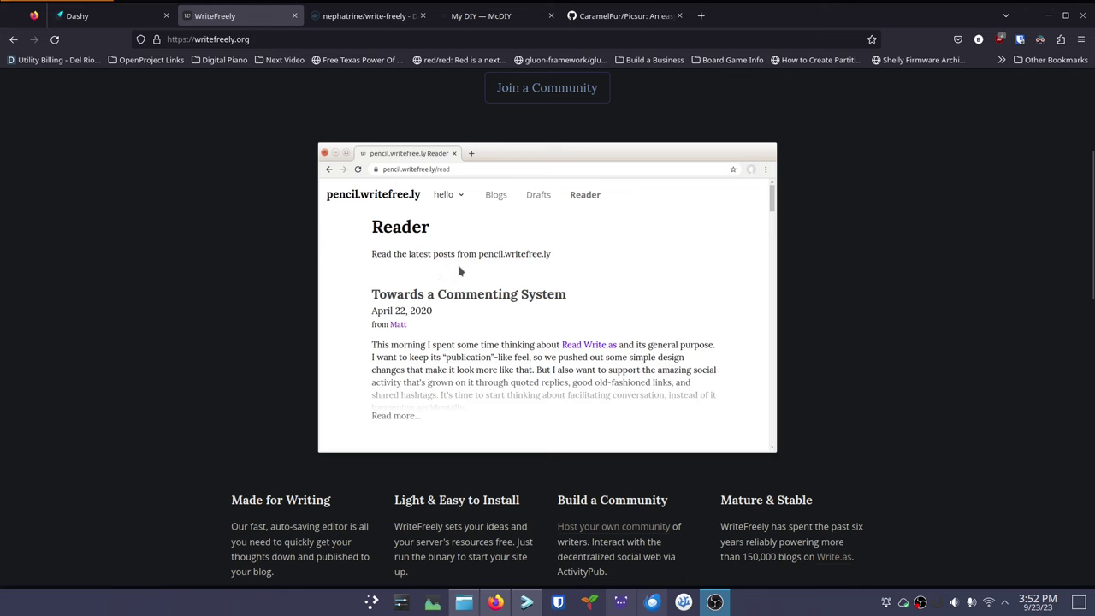
left_click(490, 19)
left_click(620, 17)
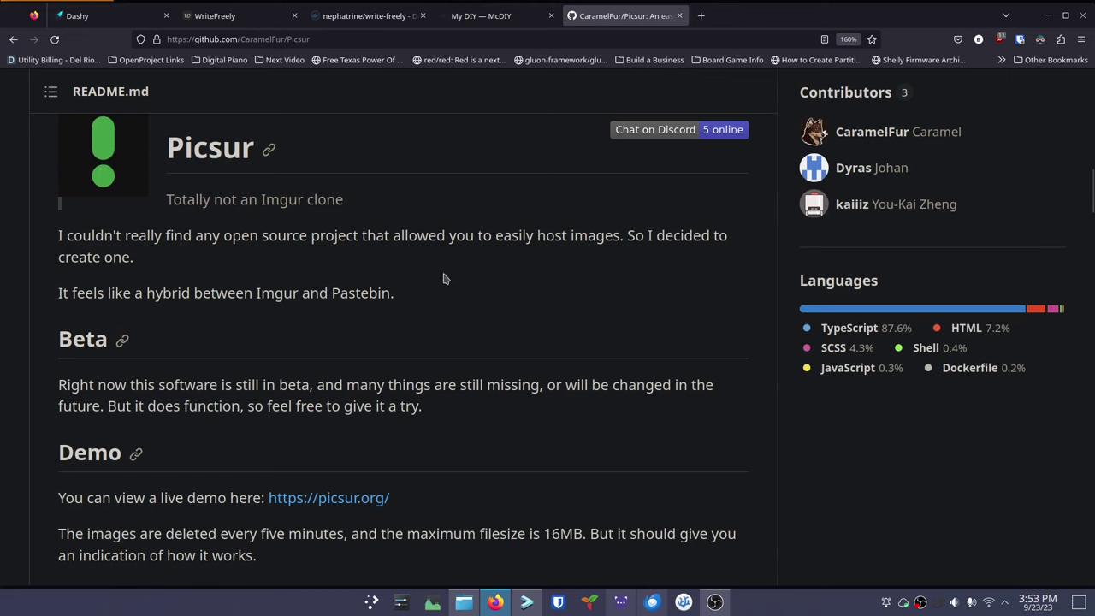
scroll(367, 368, "up", 2)
scroll(363, 366, "down", 2)
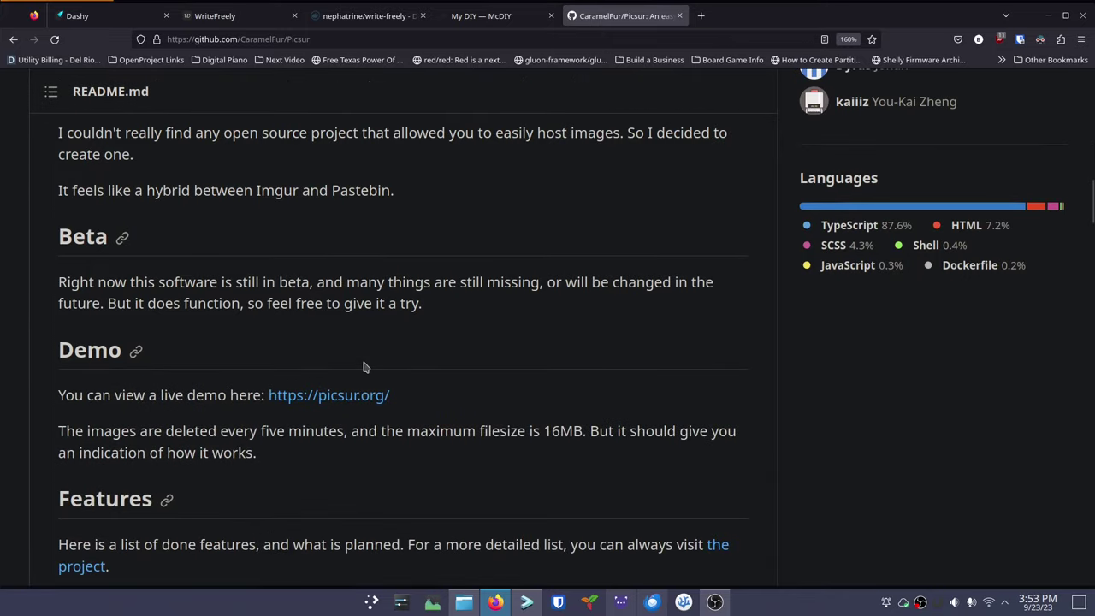
scroll(437, 332, "up", 1)
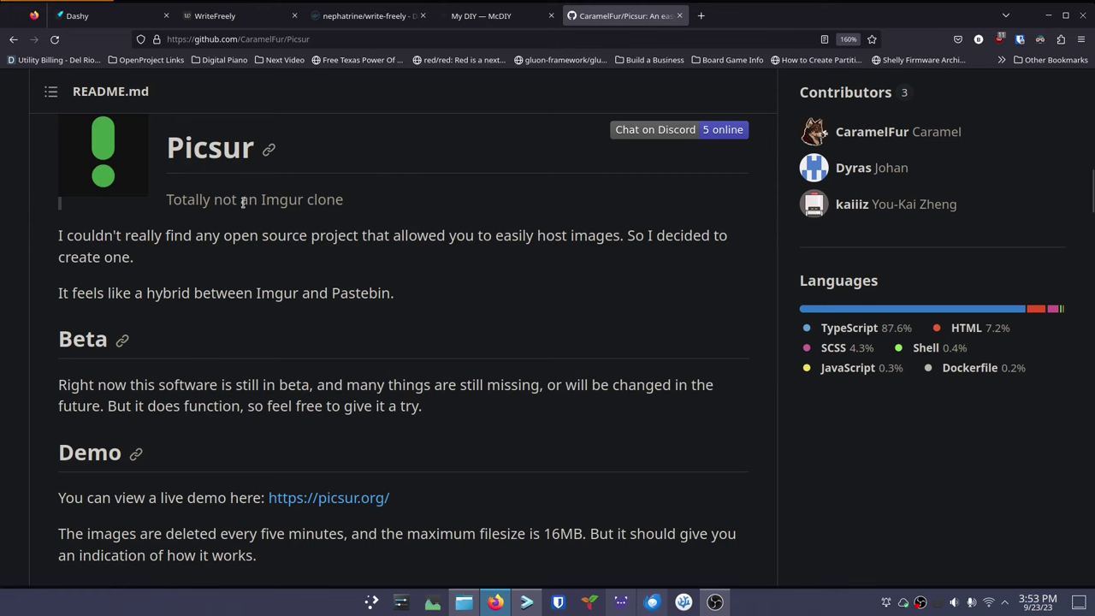
left_click(209, 17)
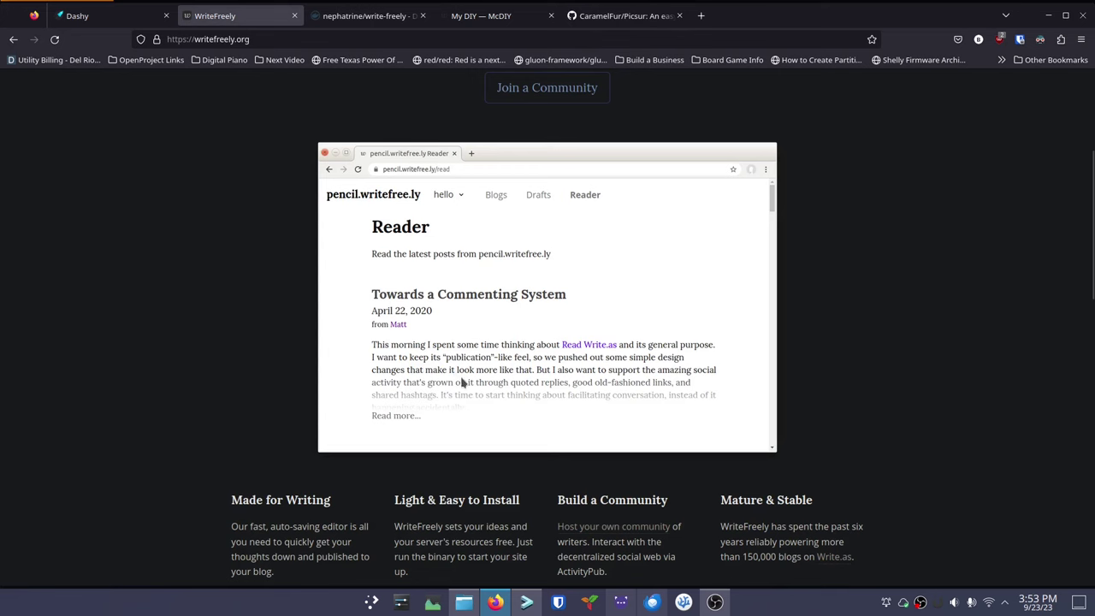
key("ctrl+Tab")
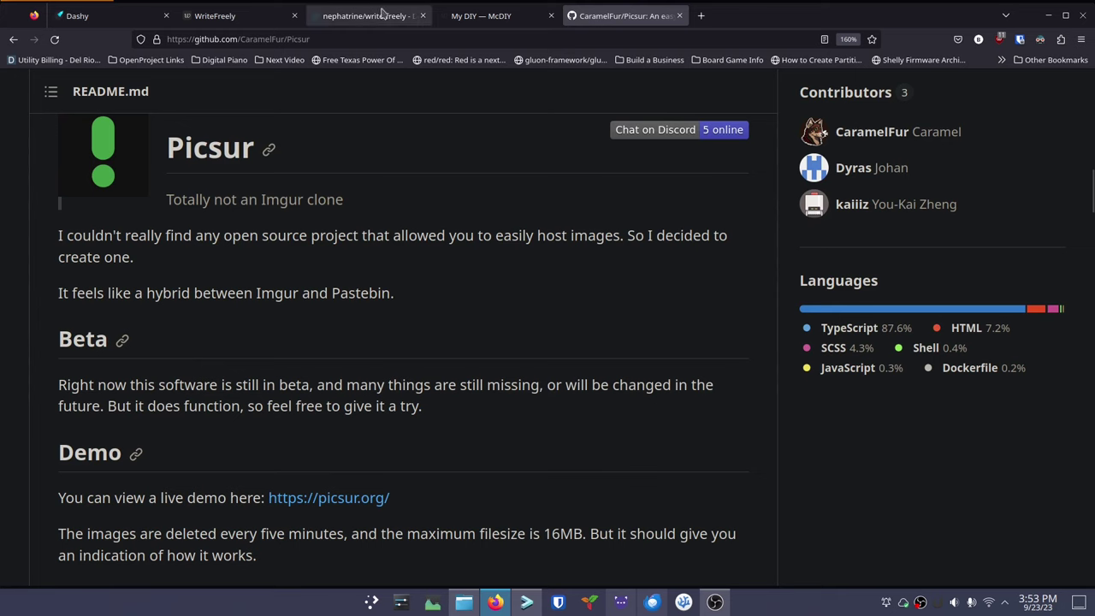
left_click(225, 16)
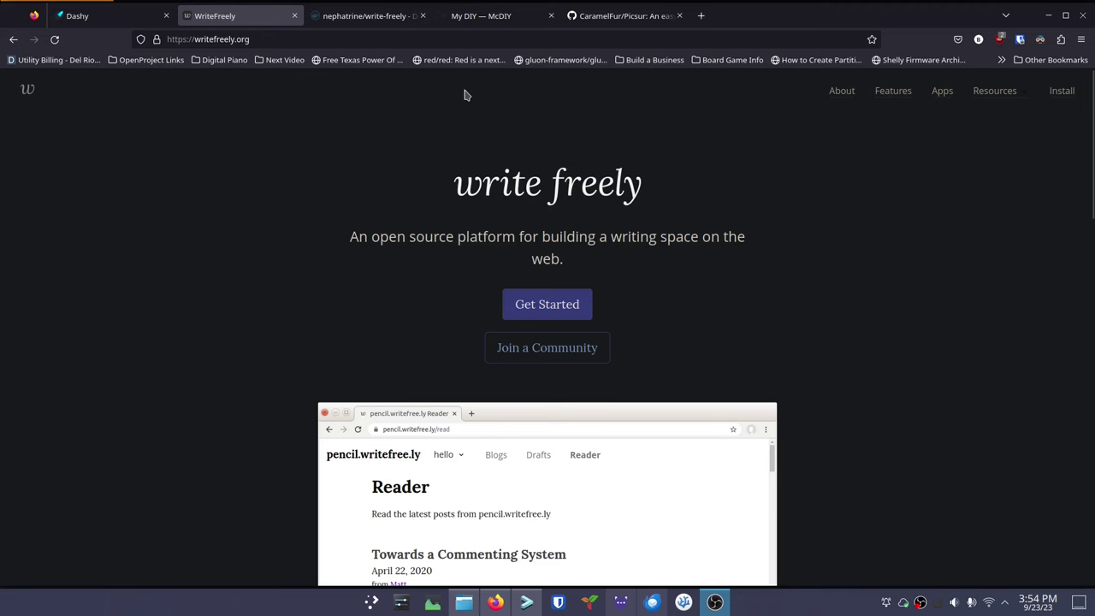
left_click(481, 19)
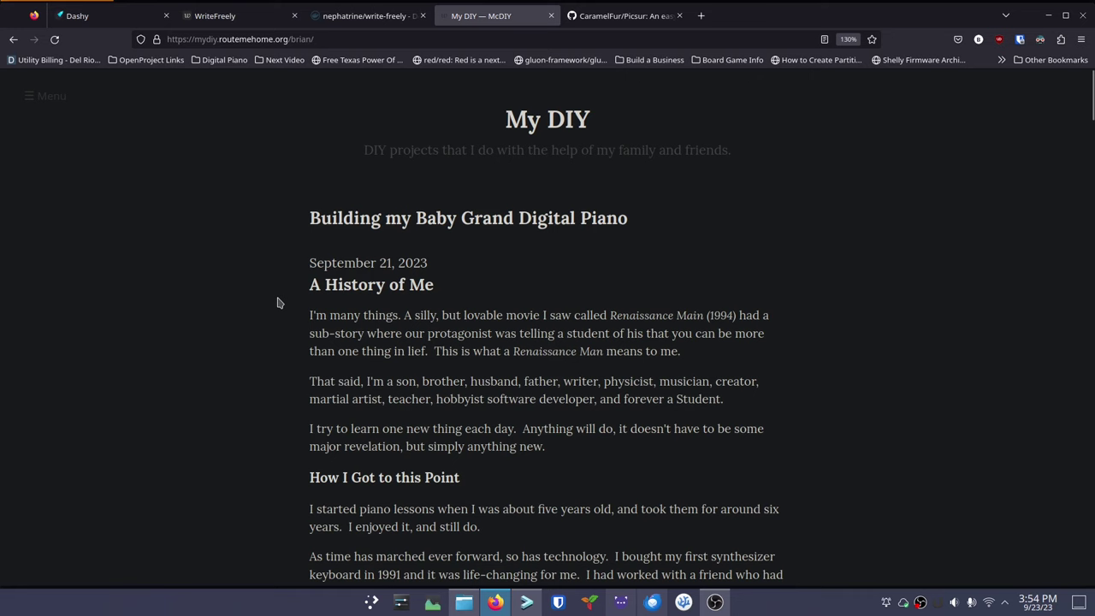
Step: Read through the 'Building my Baby Grand Digital Piano' post, then return to the writefreely.org tab
scroll(283, 302, "down", 5)
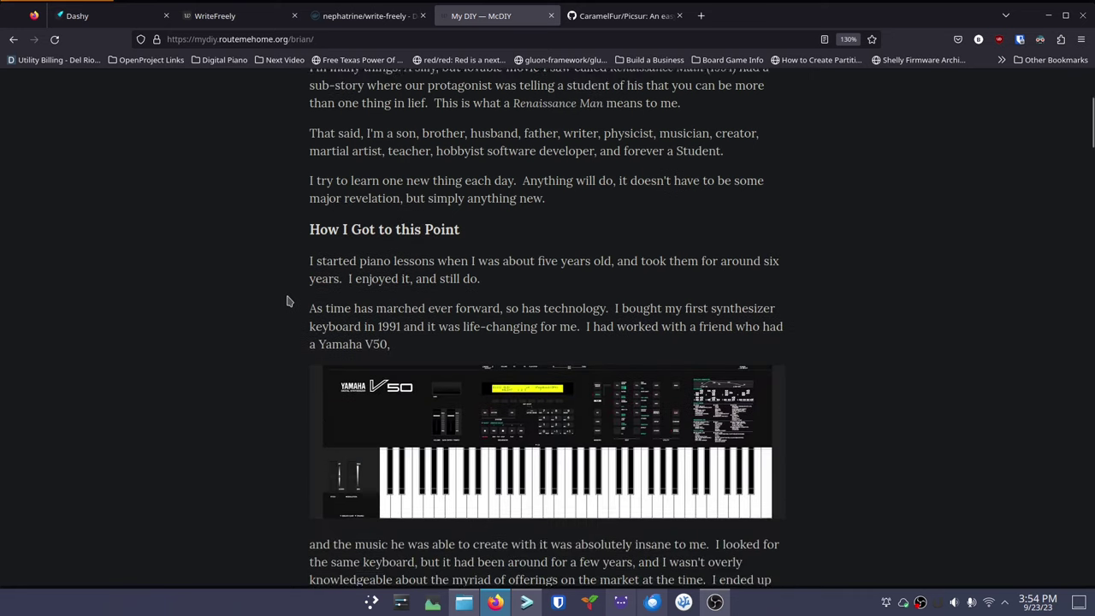
scroll(285, 300, "down", 4)
scroll(285, 301, "up", 1)
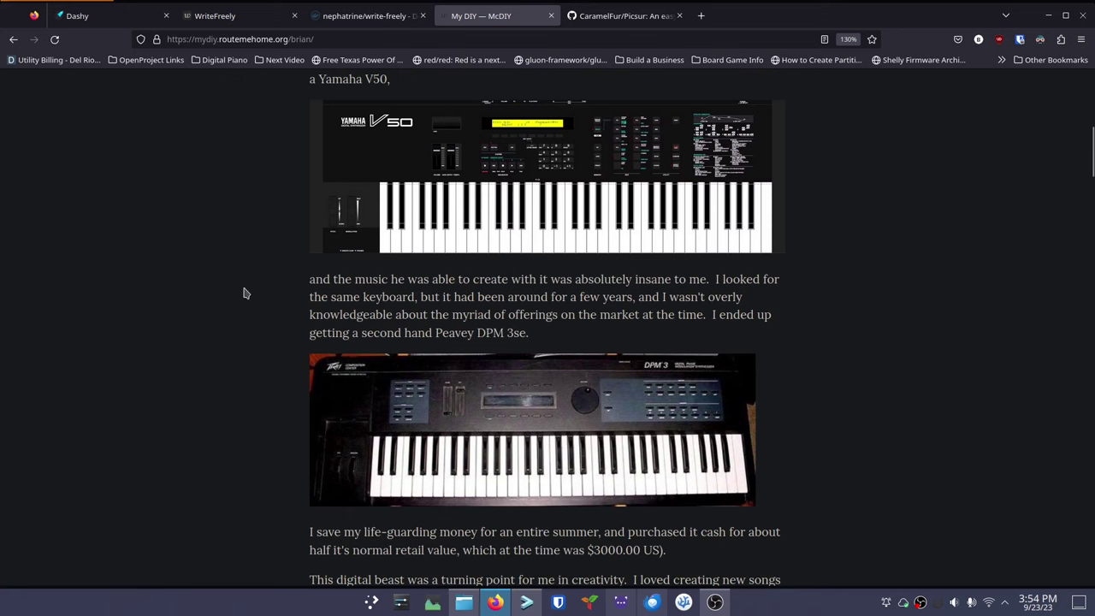
scroll(257, 299, "down", 5)
scroll(273, 304, "down", 10)
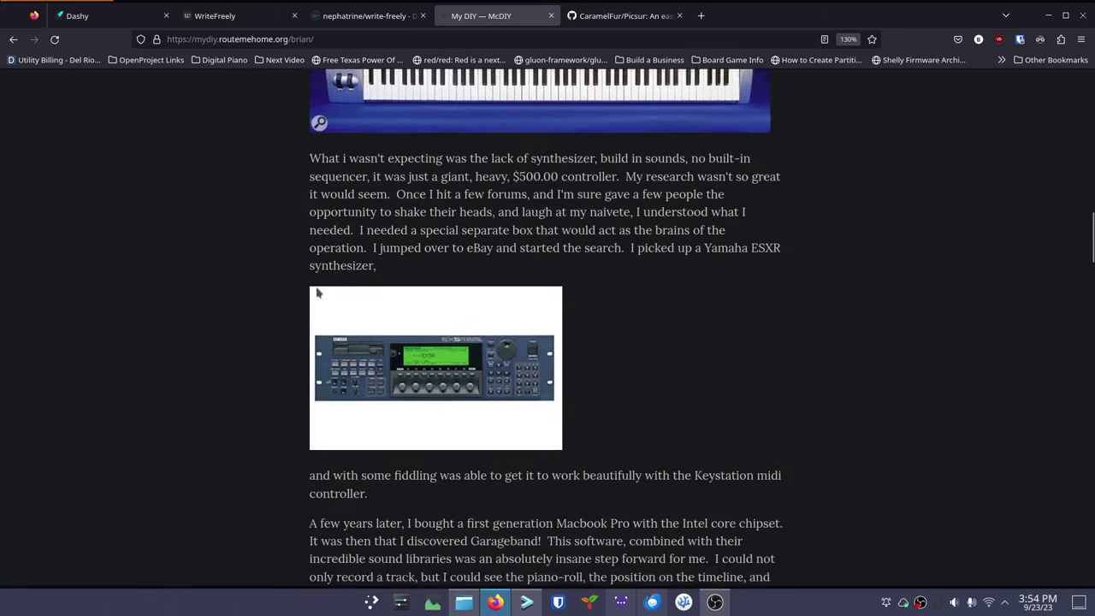
scroll(308, 295, "down", 4)
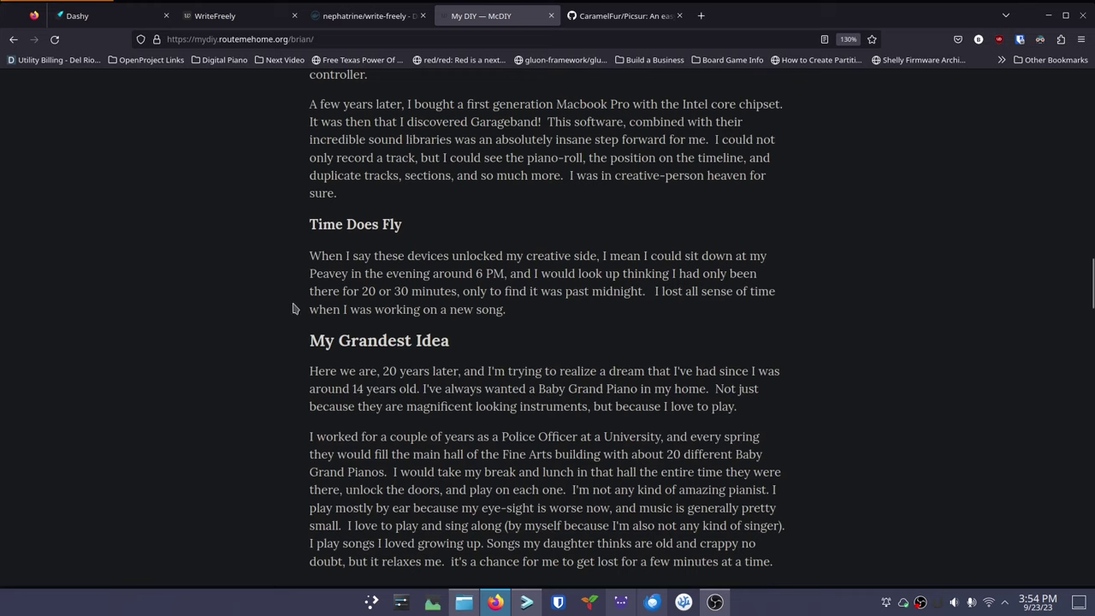
scroll(291, 308, "down", 7)
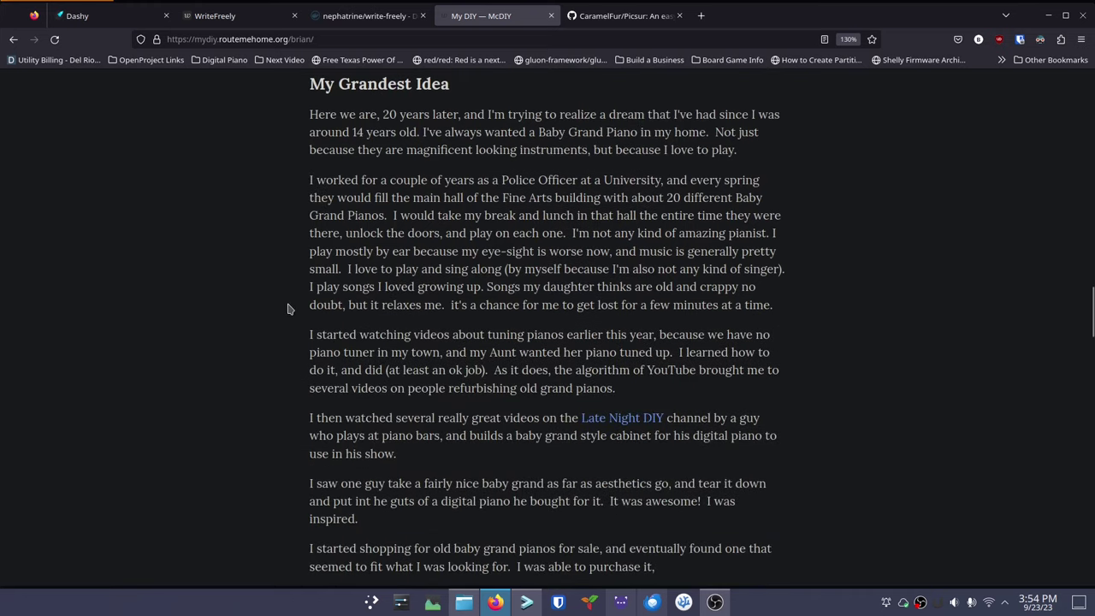
scroll(287, 308, "down", 2)
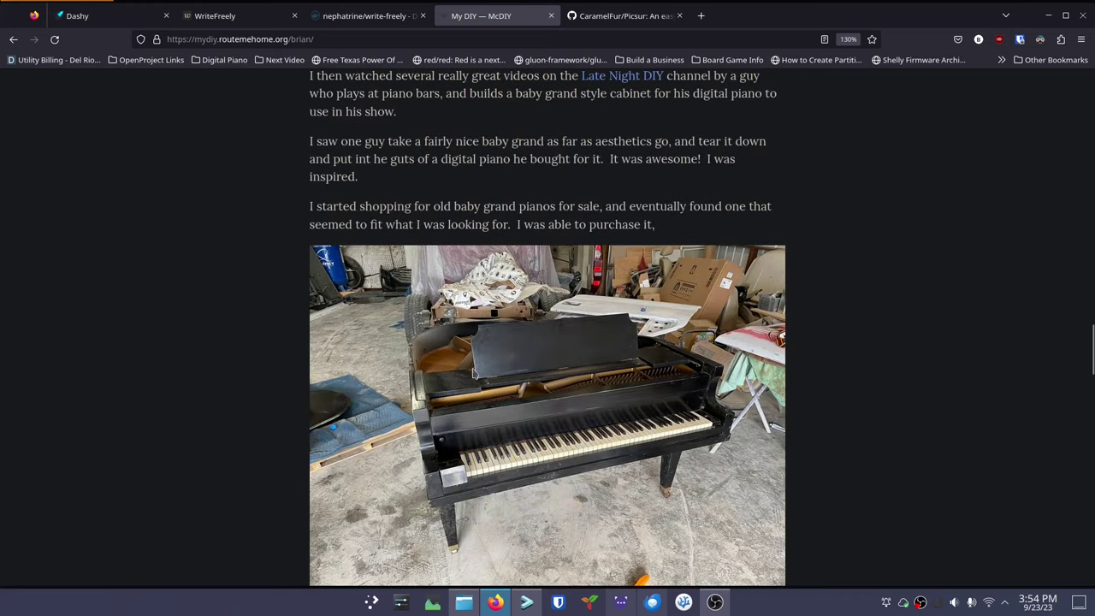
scroll(387, 395, "down", 3)
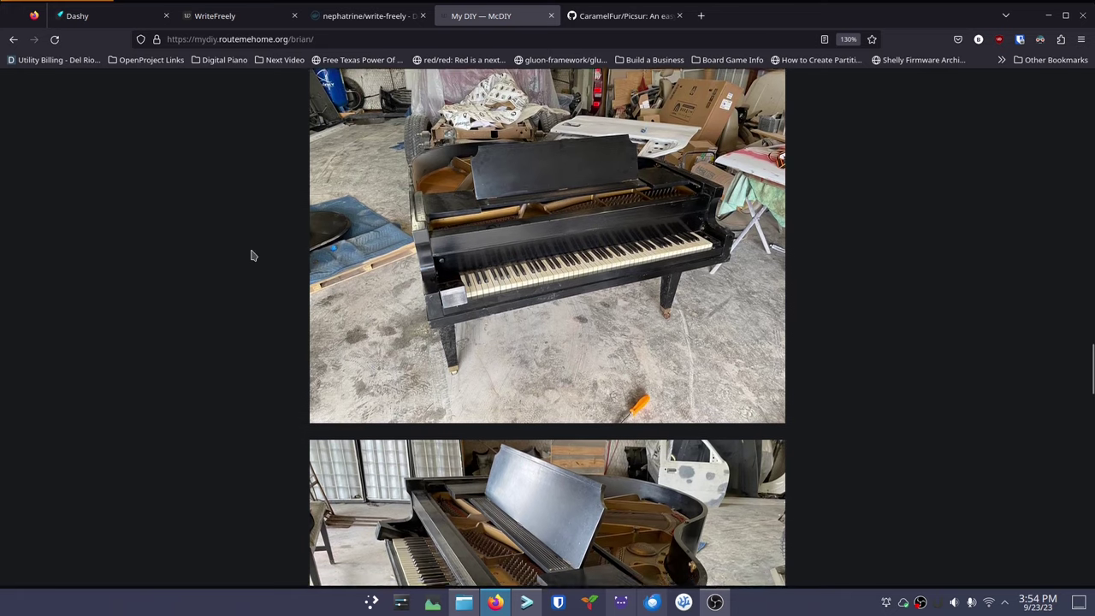
scroll(353, 379, "down", 4)
scroll(486, 334, "down", 8)
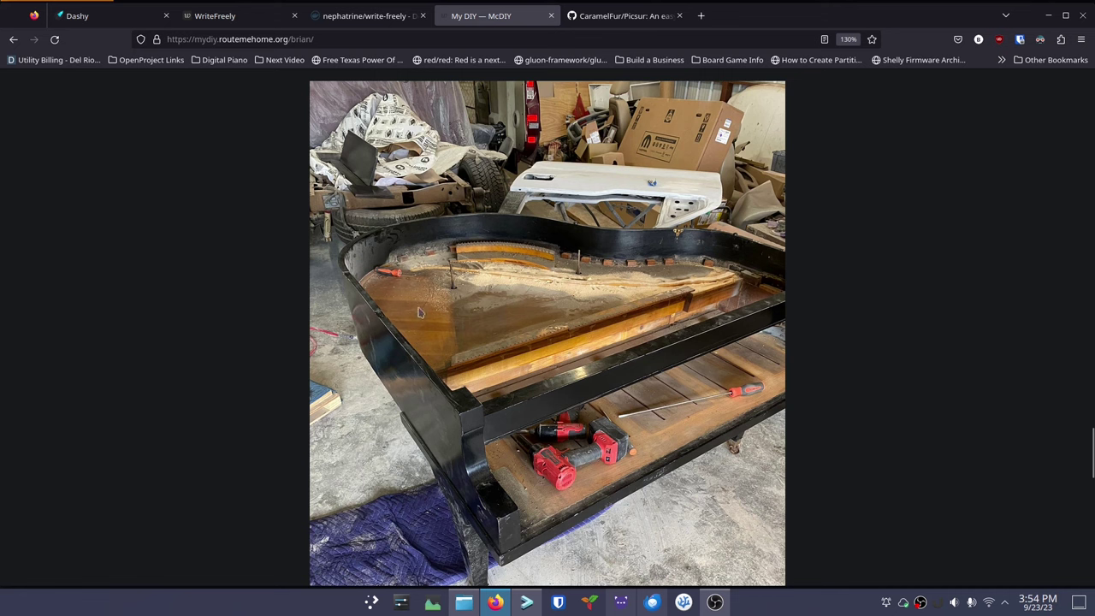
scroll(374, 314, "down", 5)
scroll(394, 286, "down", 10)
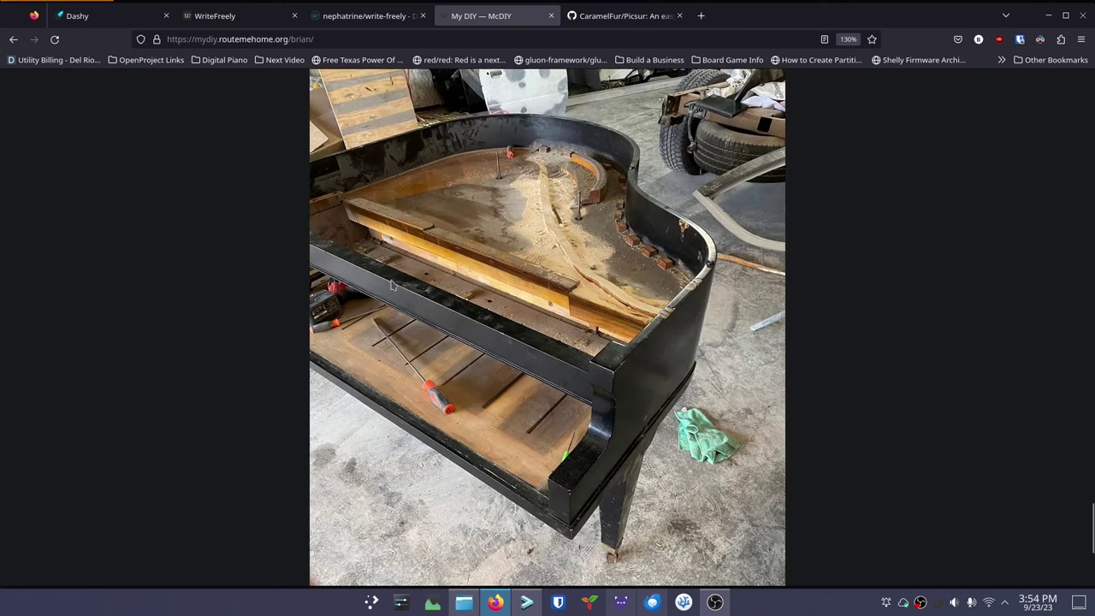
scroll(360, 368, "up", 10)
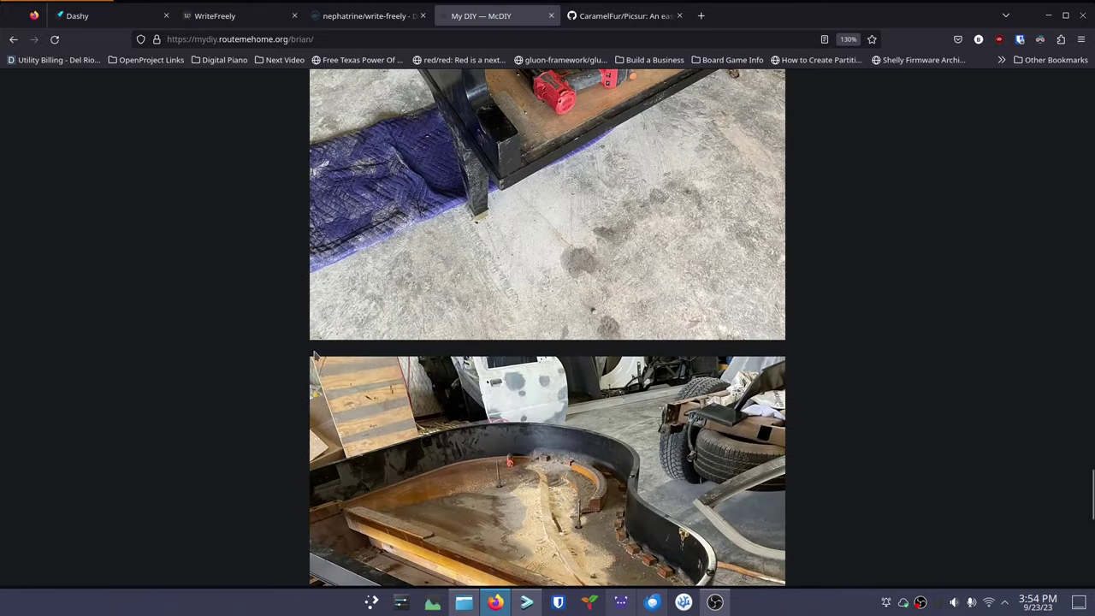
scroll(281, 350, "down", 3)
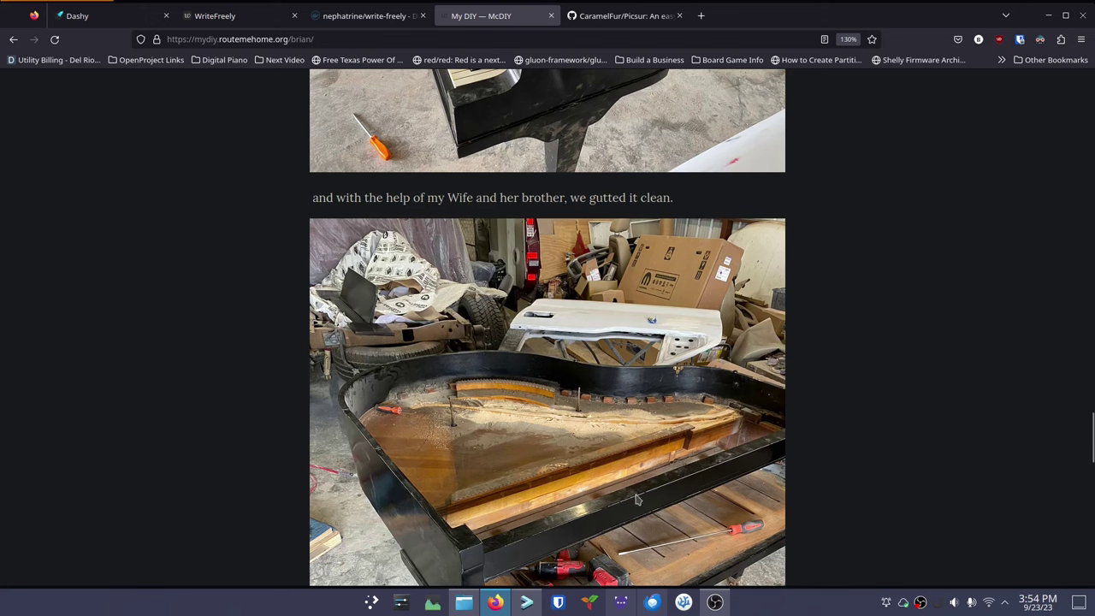
scroll(234, 402, "up", 15)
scroll(282, 387, "up", 15)
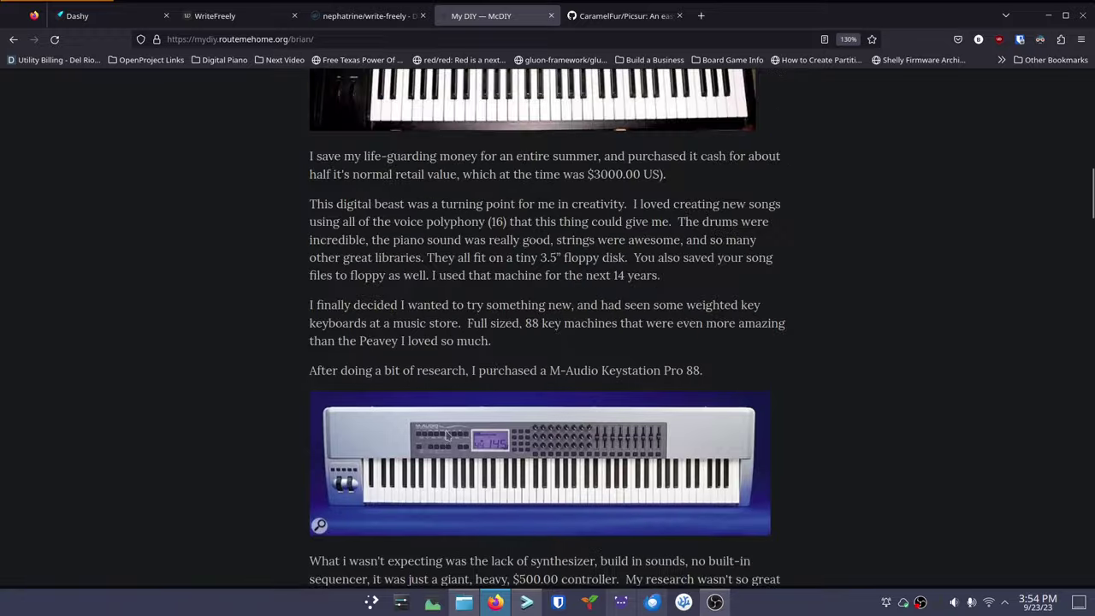
scroll(242, 215, "up", 15)
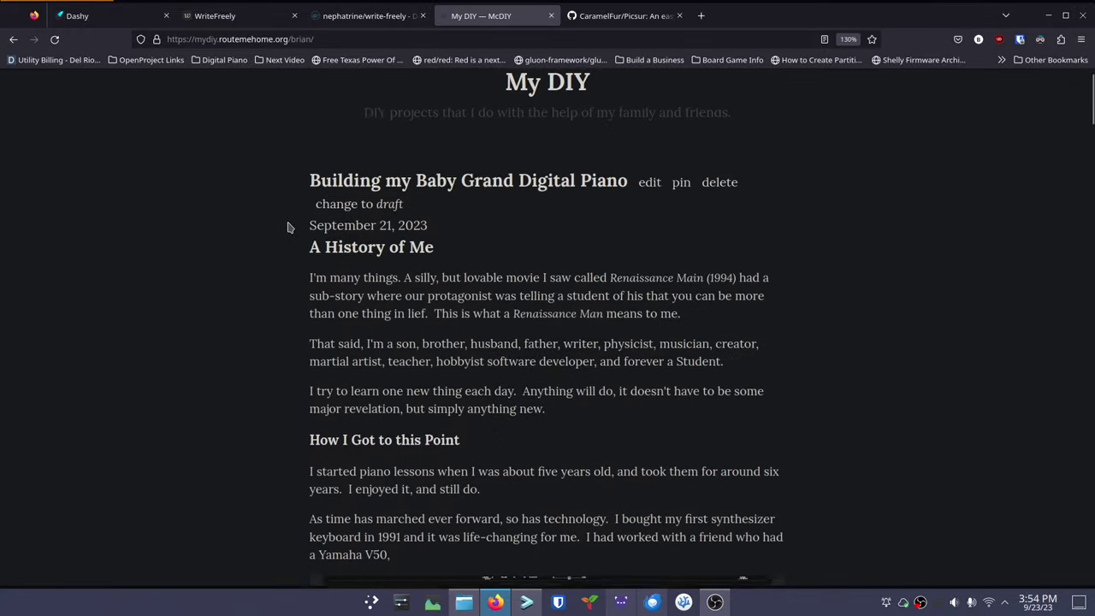
scroll(288, 229, "up", 1)
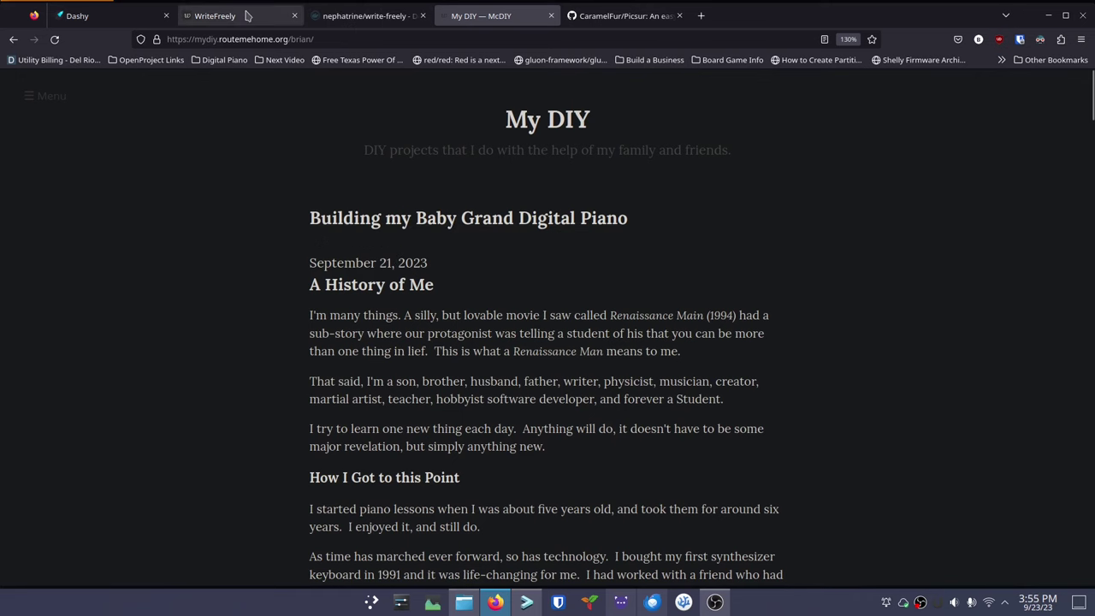
left_click(247, 15)
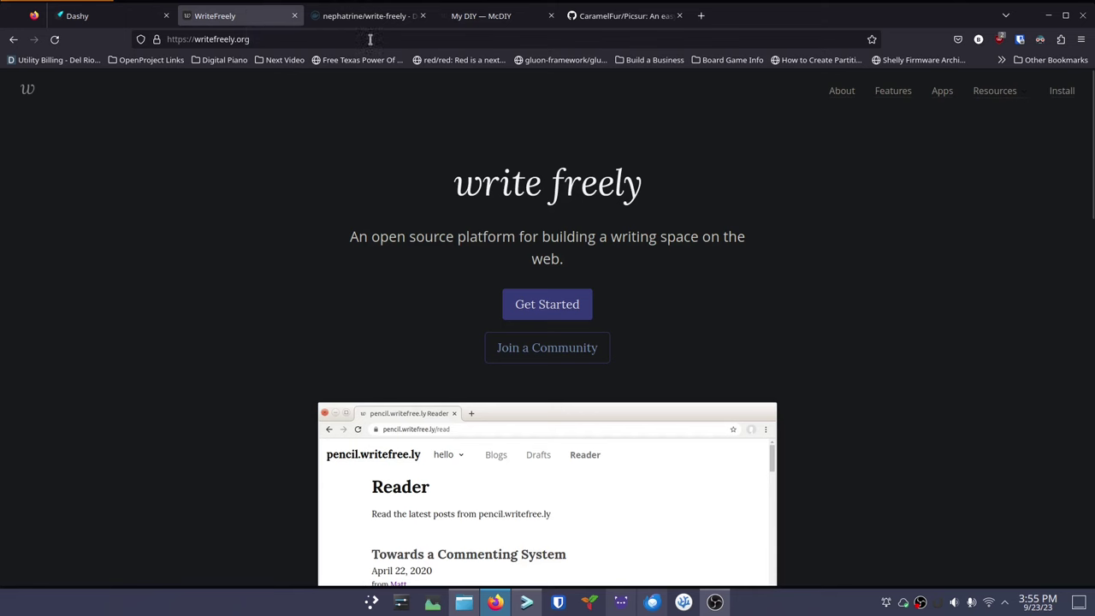
Step: Scroll the writefreely.org homepage and open the Install guide at writefreely.org/start
scroll(313, 315, "down", 8)
scroll(287, 325, "down", 5)
scroll(289, 321, "down", 5)
scroll(289, 321, "up", 5)
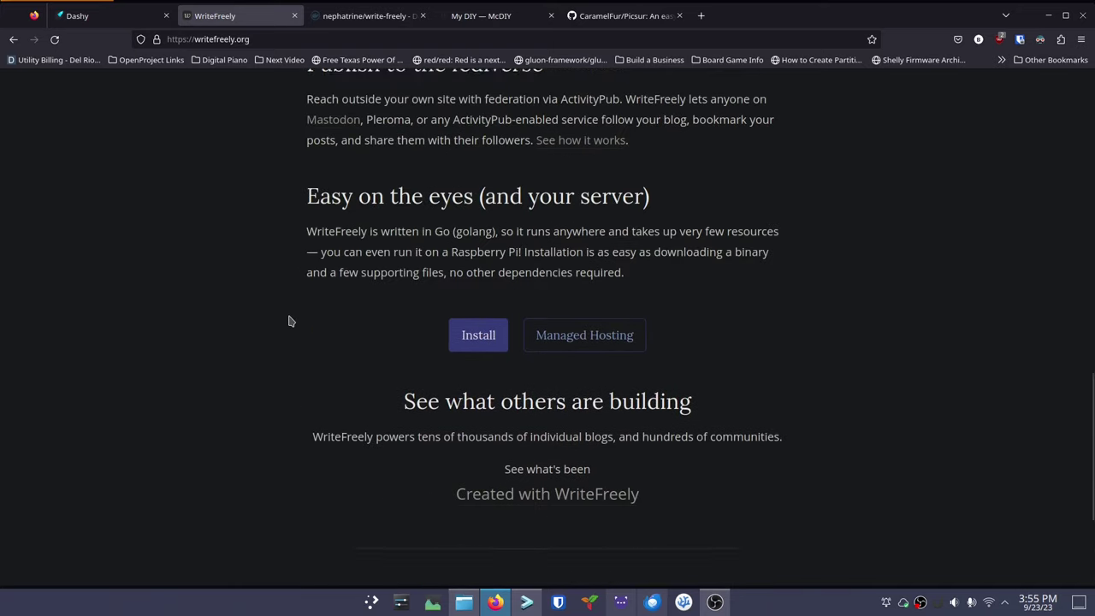
scroll(289, 321, "up", 1)
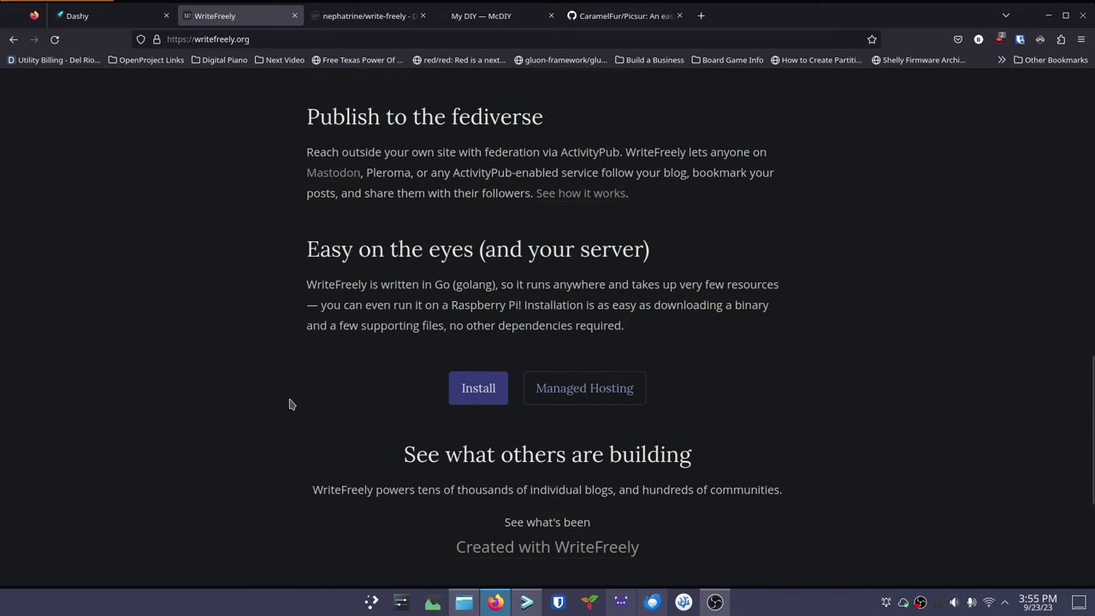
scroll(289, 402, "up", 6)
scroll(291, 392, "up", 2)
scroll(293, 385, "down", 7)
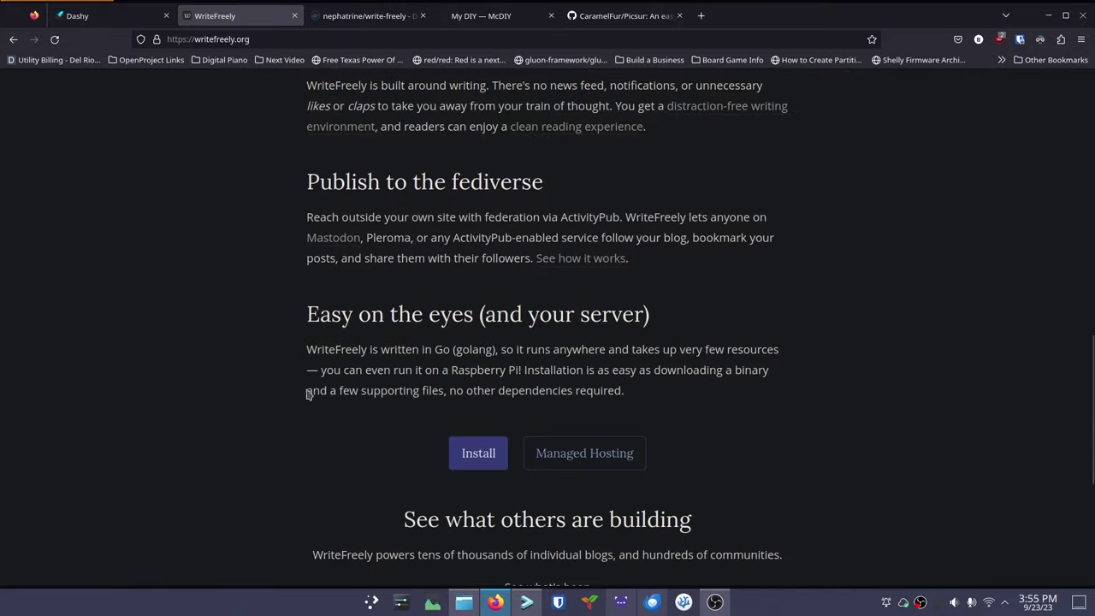
left_click(477, 456)
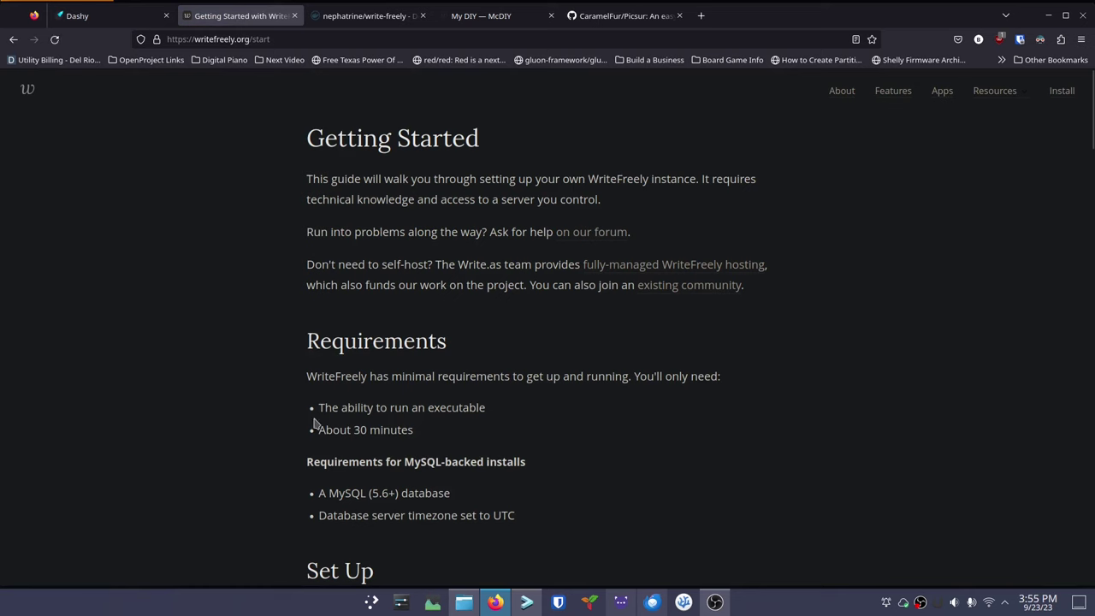
scroll(304, 417, "down", 3)
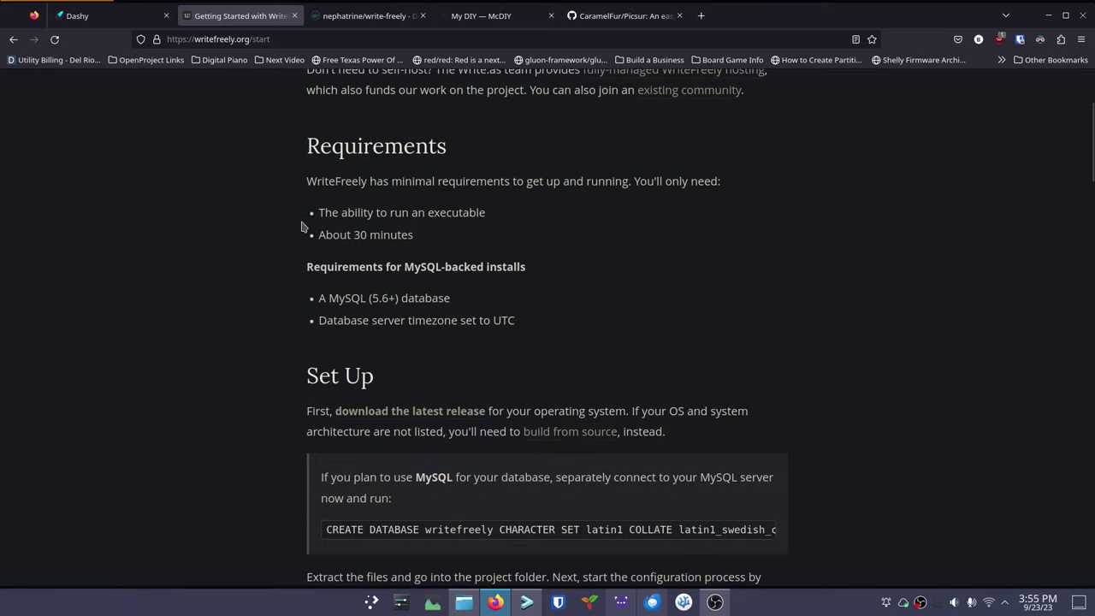
scroll(301, 228, "up", 1)
scroll(286, 248, "down", 10)
scroll(286, 277, "down", 3)
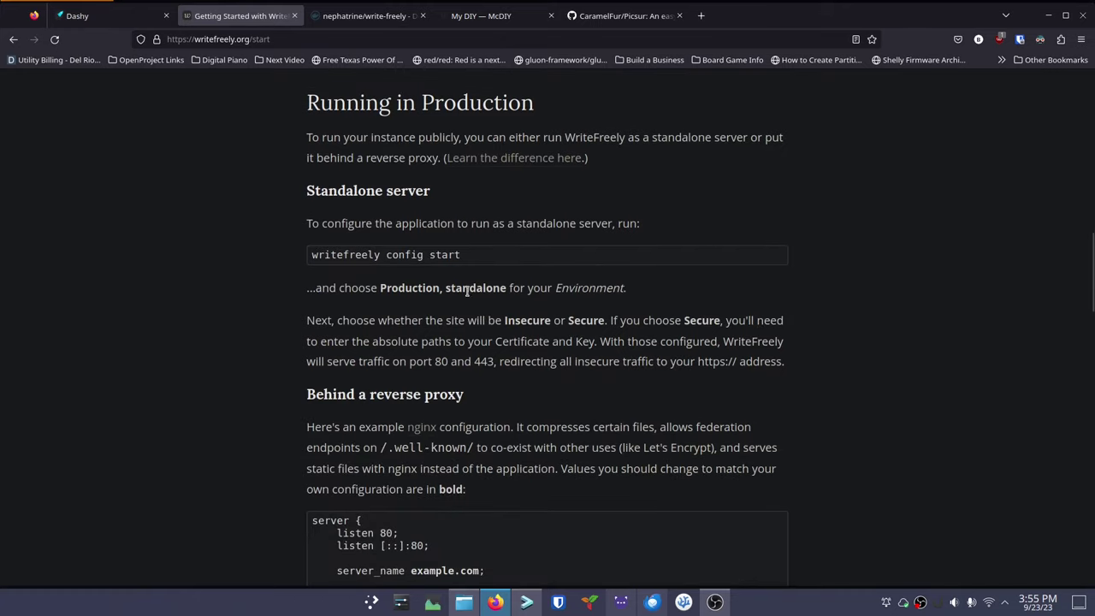
scroll(271, 353, "down", 5)
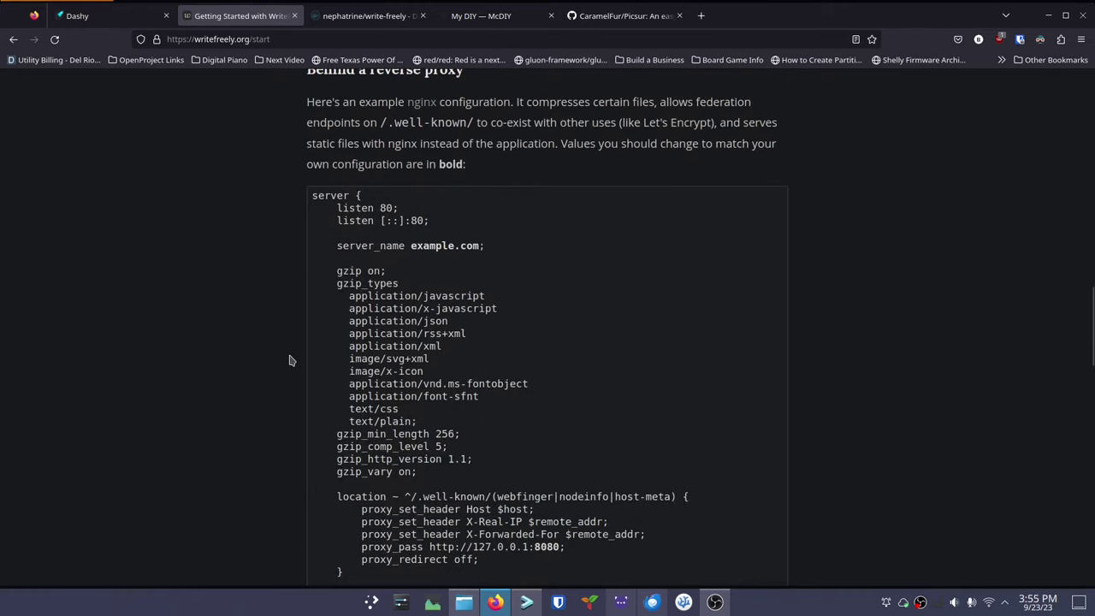
scroll(289, 360, "down", 4)
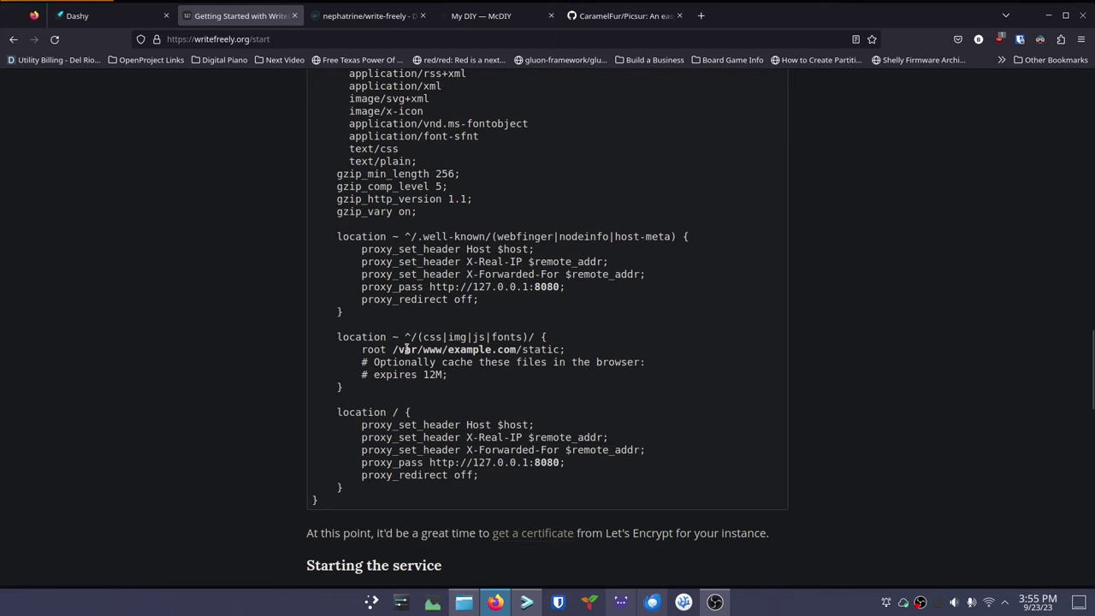
scroll(350, 437, "down", 8)
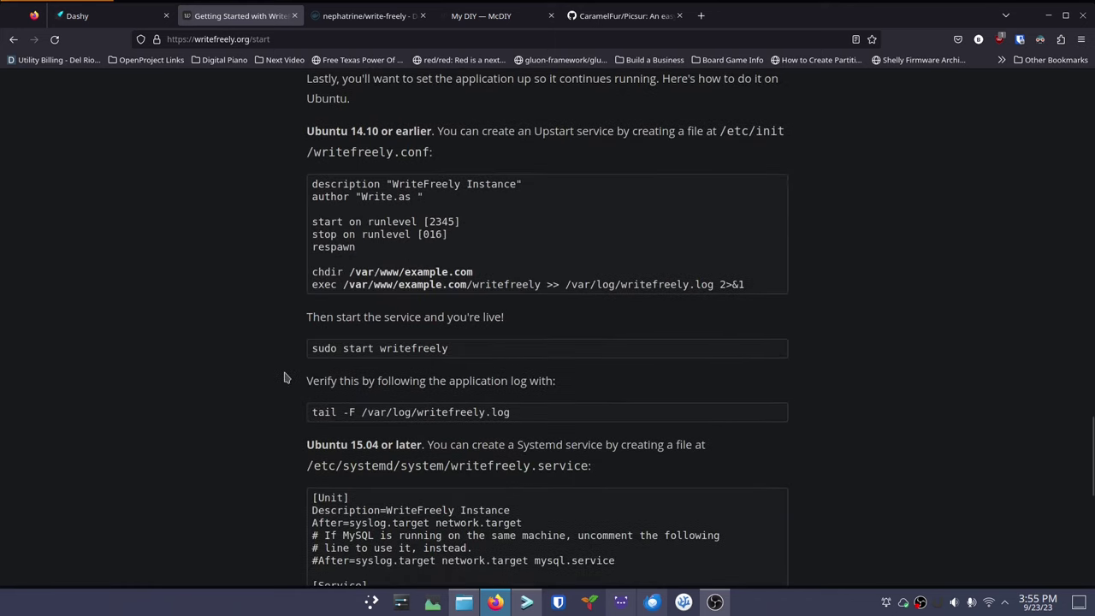
scroll(295, 368, "up", 6)
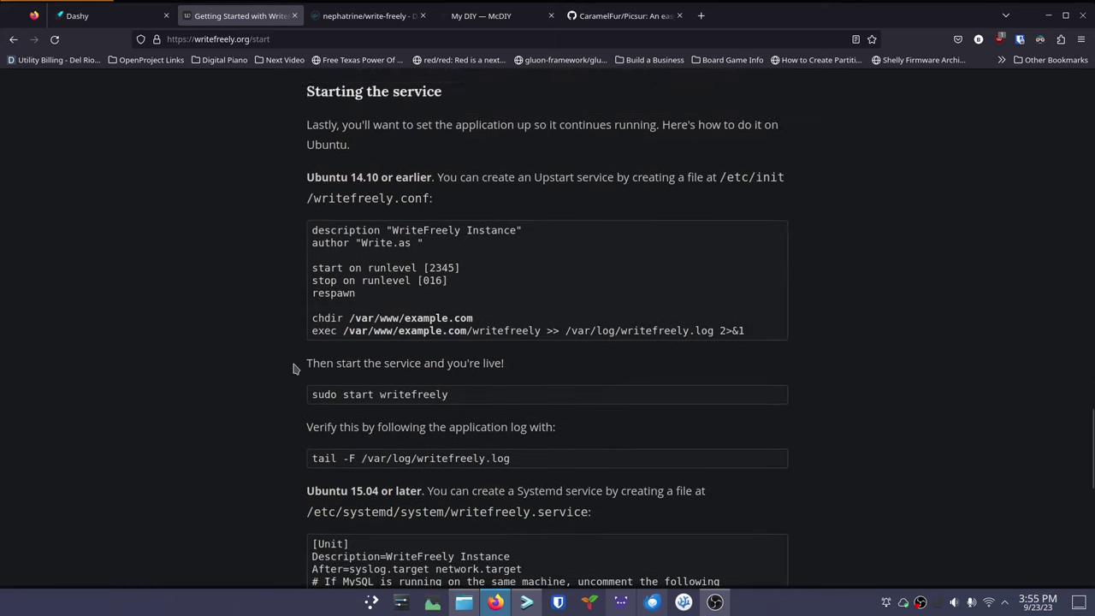
Step: Select the full example docker-compose file on the nephatrine/write-freely Docker Hub page and switch to the terminal
left_click(377, 17)
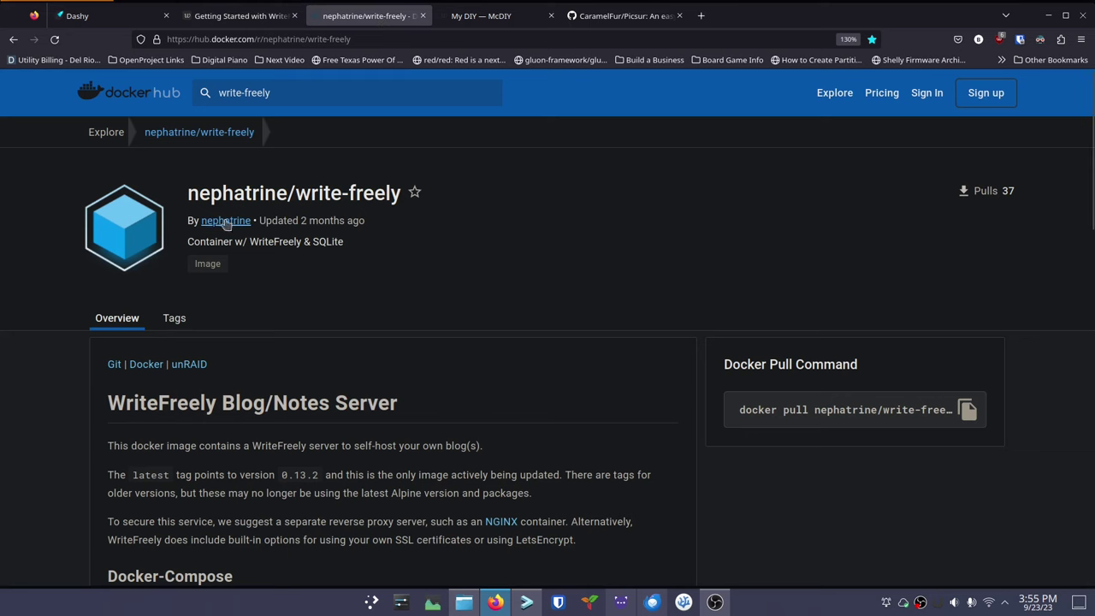
scroll(219, 395, "down", 2)
scroll(222, 396, "down", 5)
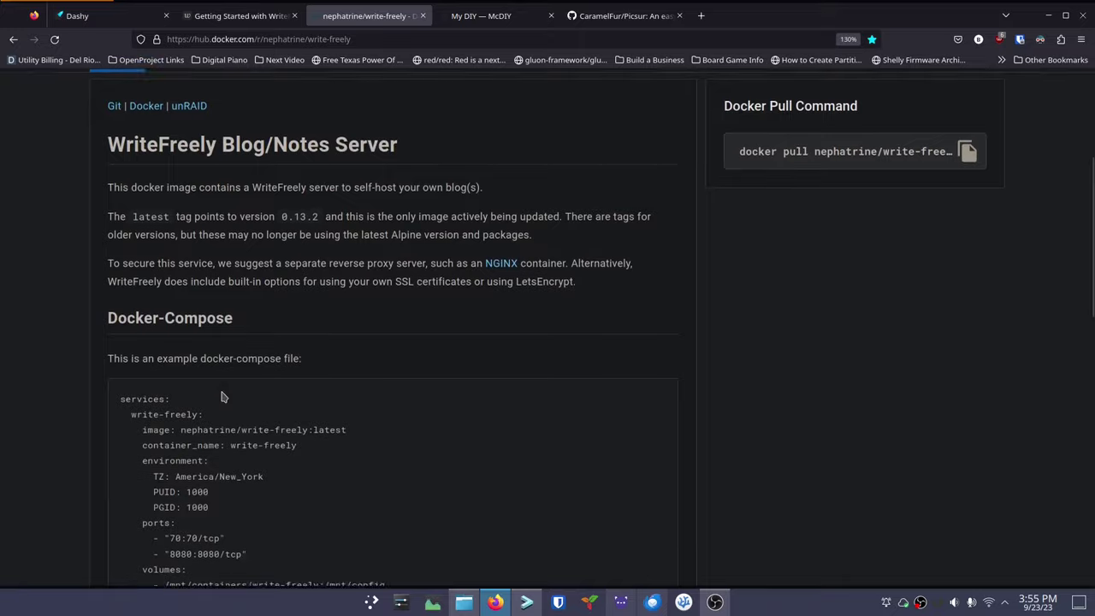
scroll(272, 379, "down", 2)
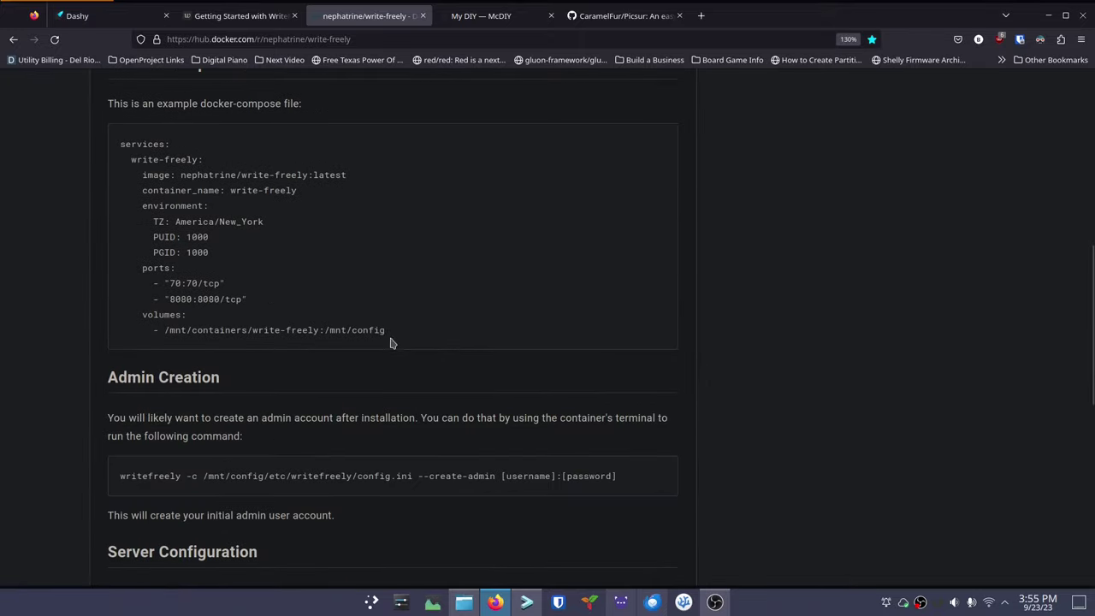
left_click_drag(403, 337, 118, 137)
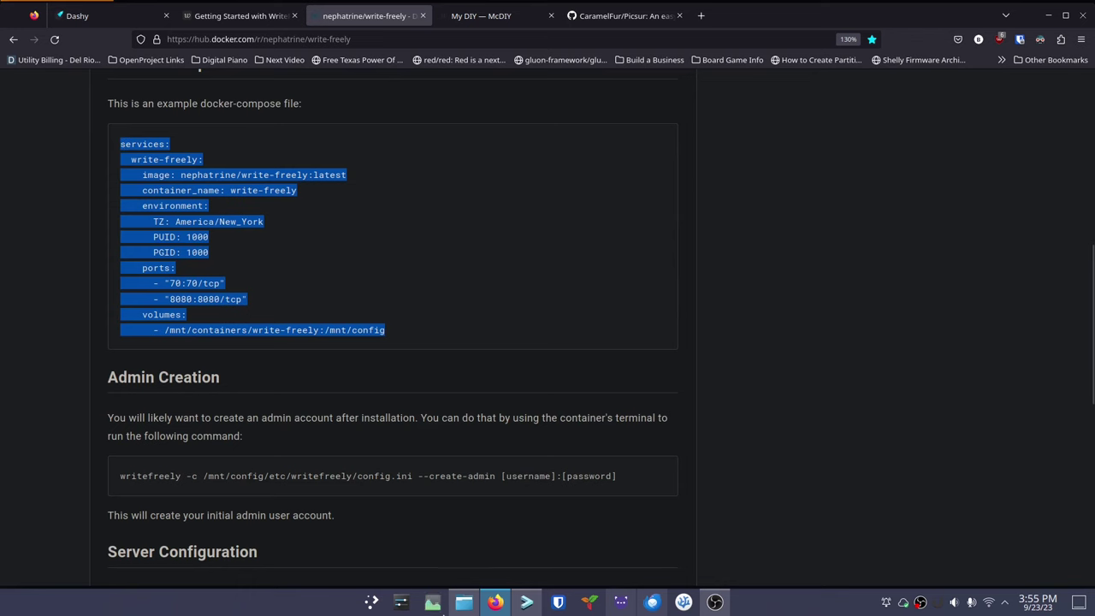
left_click(525, 603)
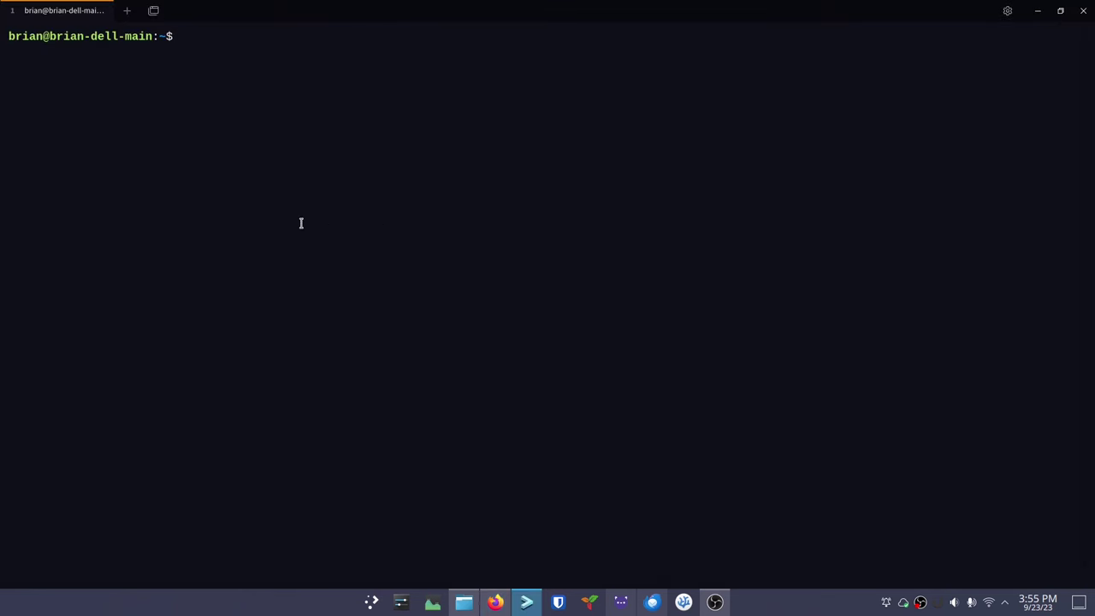
Step: Enlarge the terminal text and begin an SSH login to the server
key("alt+Tab")
key("ctrl+plus")
key("ctrl+plus")
key("ctrl+plus")
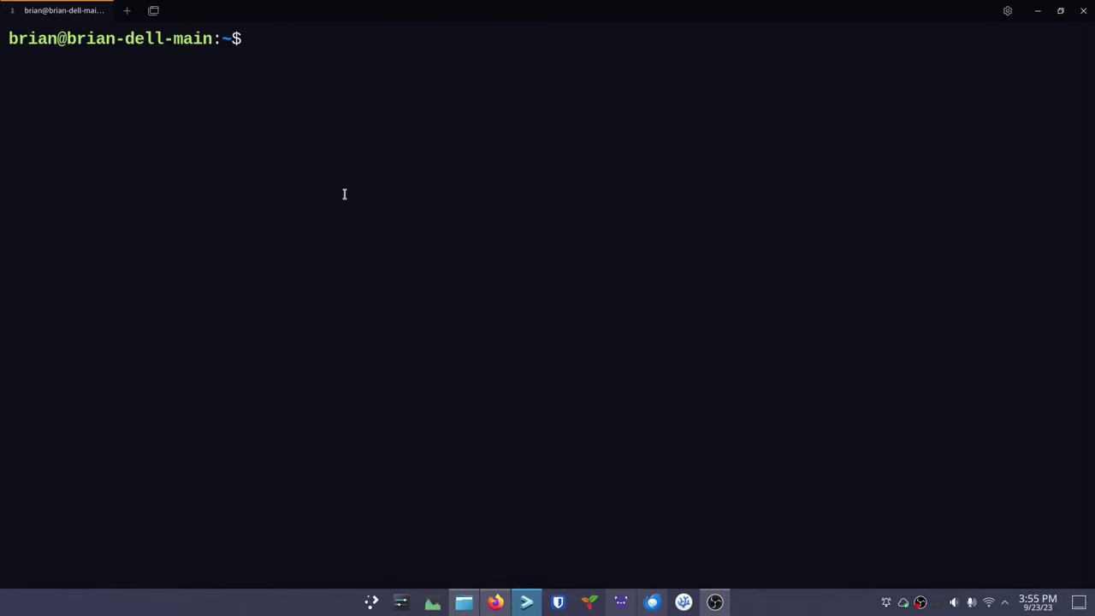
type("ssh brian@")
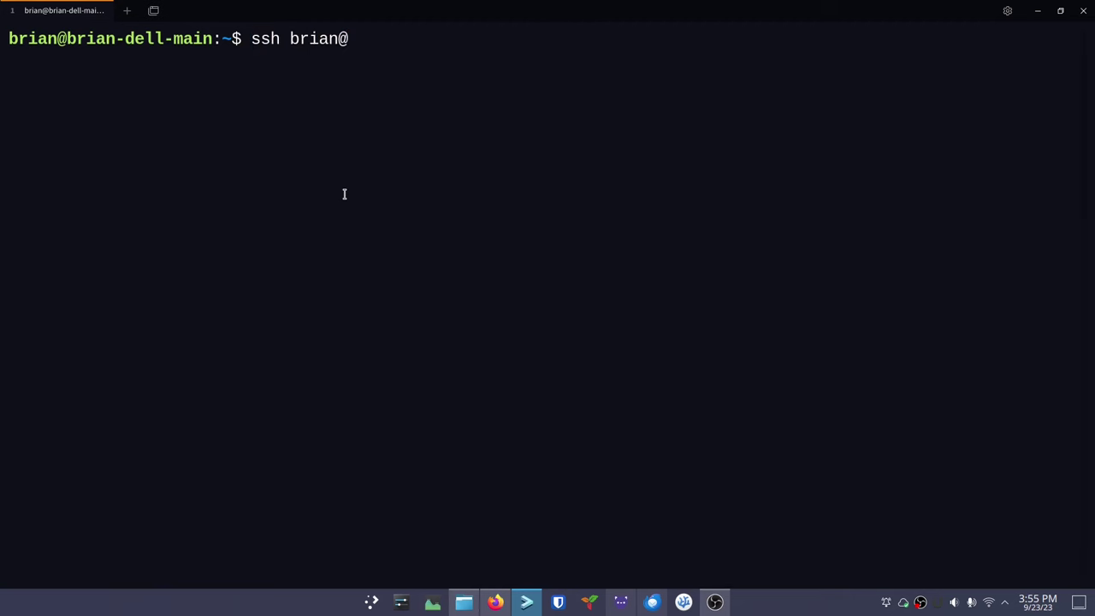
type("192.16")
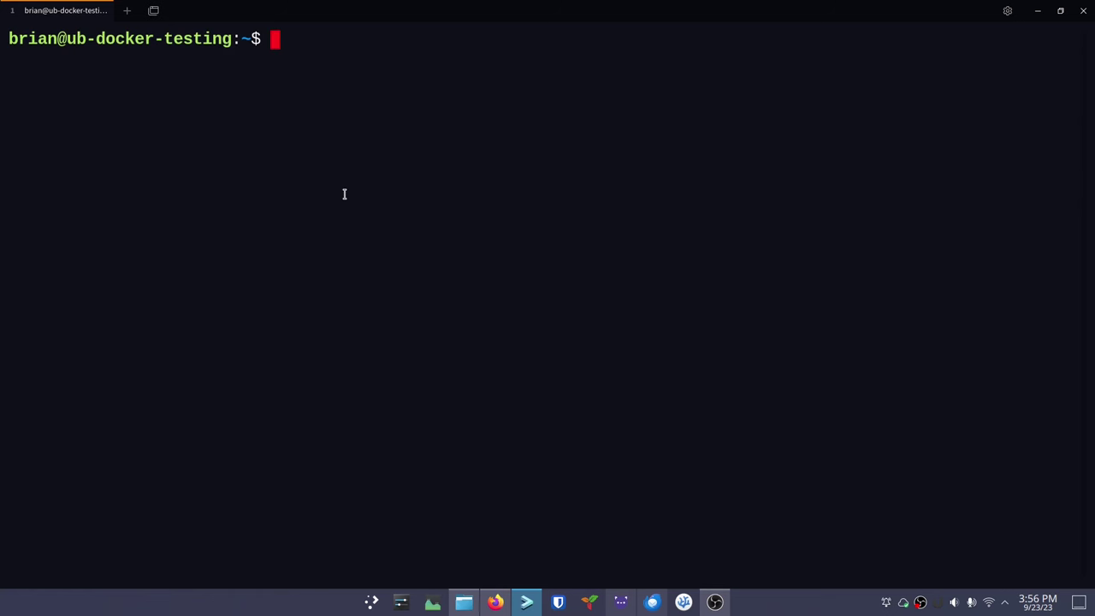
Step: Create the docker/write-freely folder with mkdir -p
type("mkdir -p d")
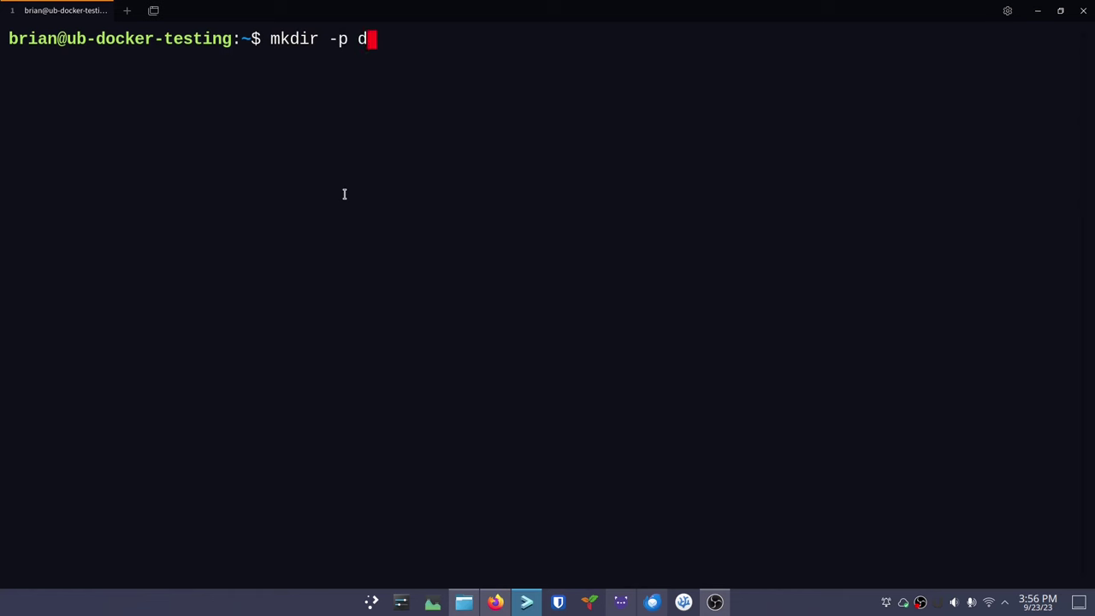
type("ocker/write")
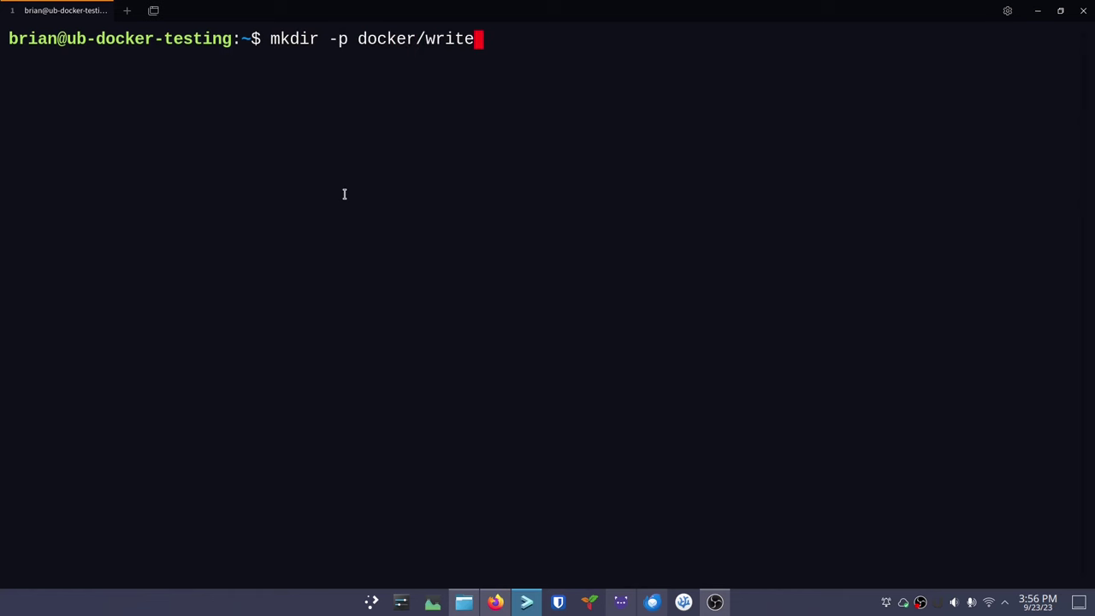
type("-freely")
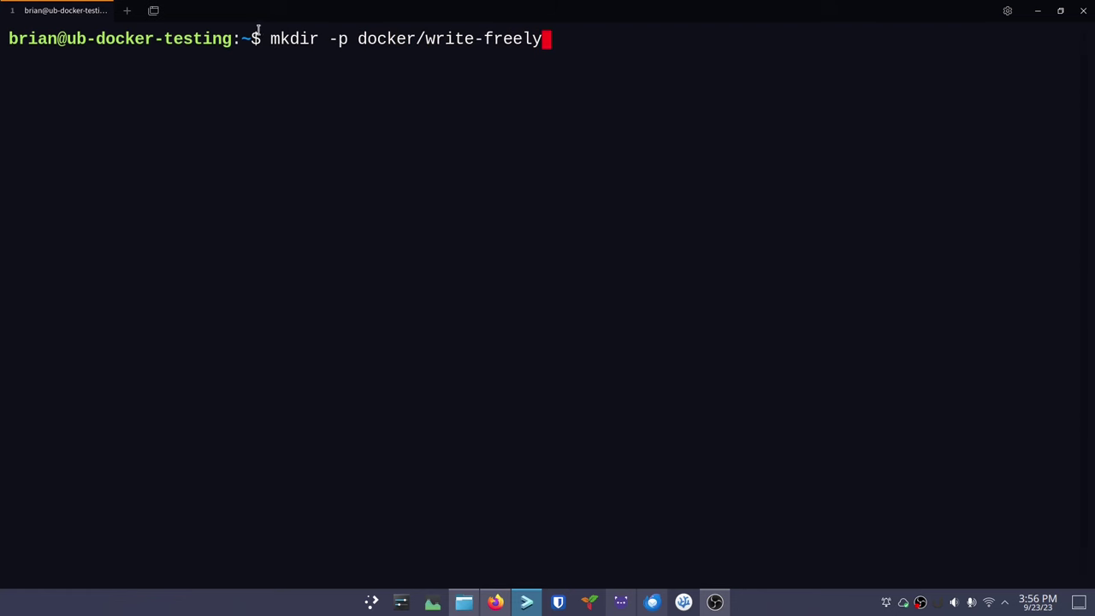
left_click_drag(357, 38, 548, 40)
left_click(421, 38)
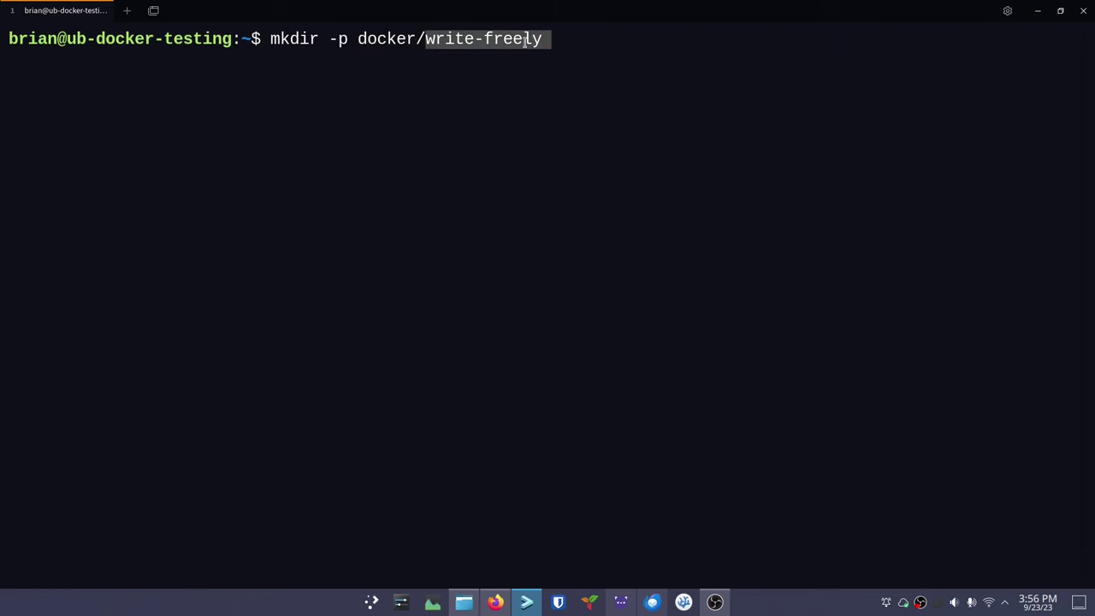
left_click(359, 37)
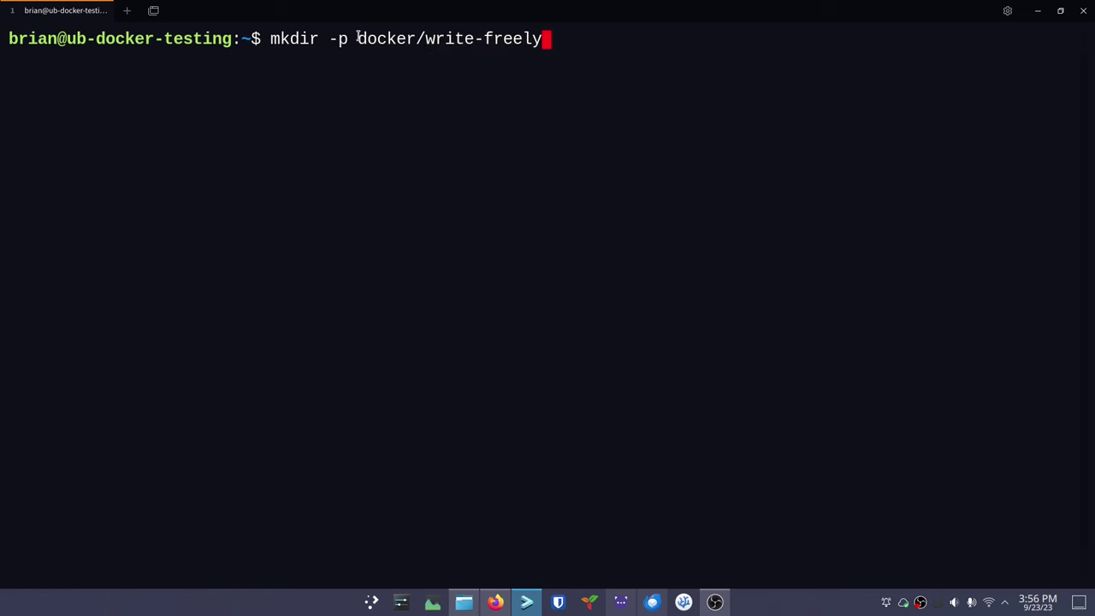
double_click(399, 37)
left_click(411, 37)
left_click_drag(418, 38, 360, 39)
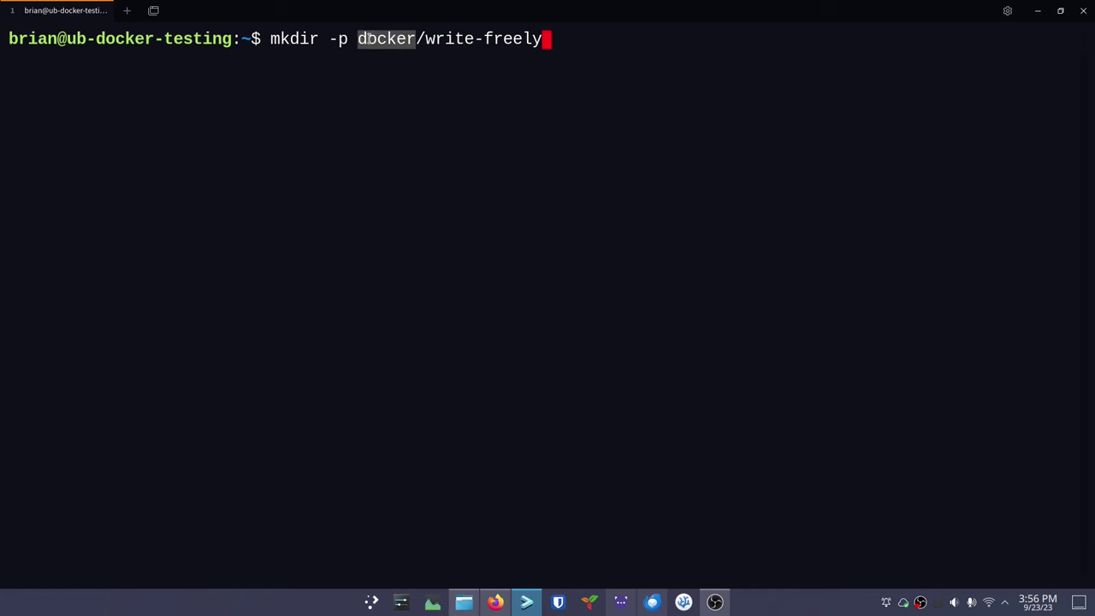
left_click(582, 38)
left_click_drag(544, 38, 426, 38)
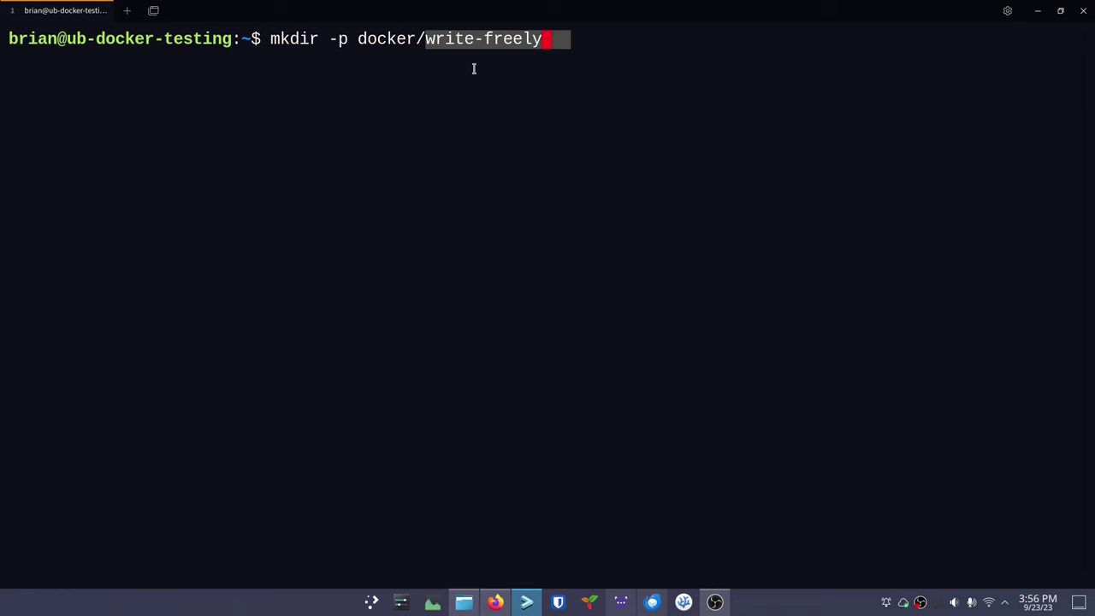
key("Return")
Step: Move into docker/write-freely and list its contents
type("cd dcoker/wri")
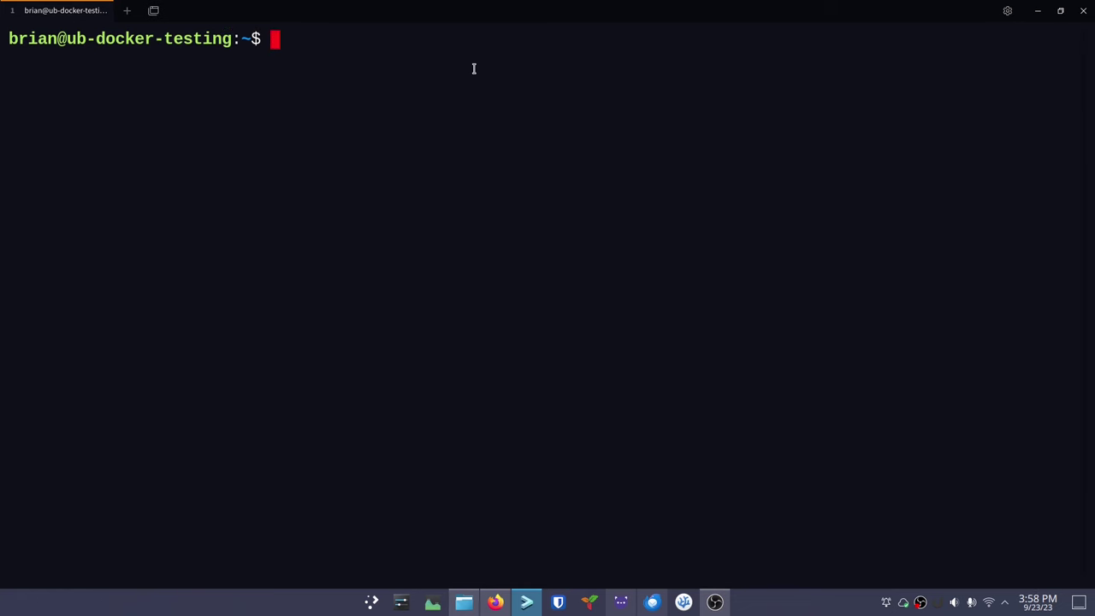
type("cd docker/wri")
key("Tab")
key("Return")
type("l")
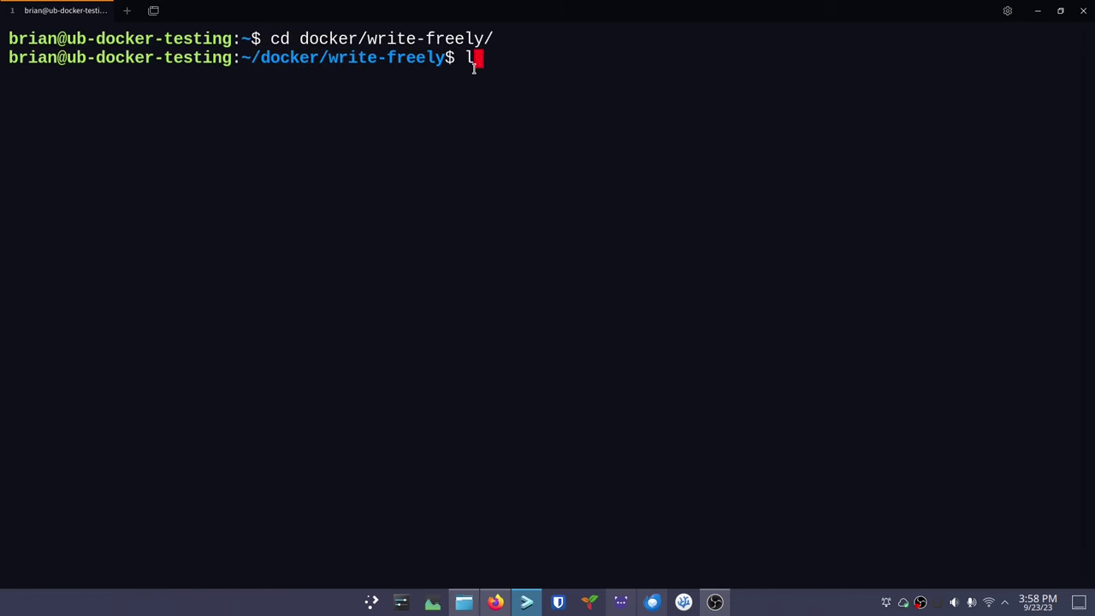
type("s")
key("Return")
Step: Open a new docker-compose.yml file in nano
type("nano docker-")
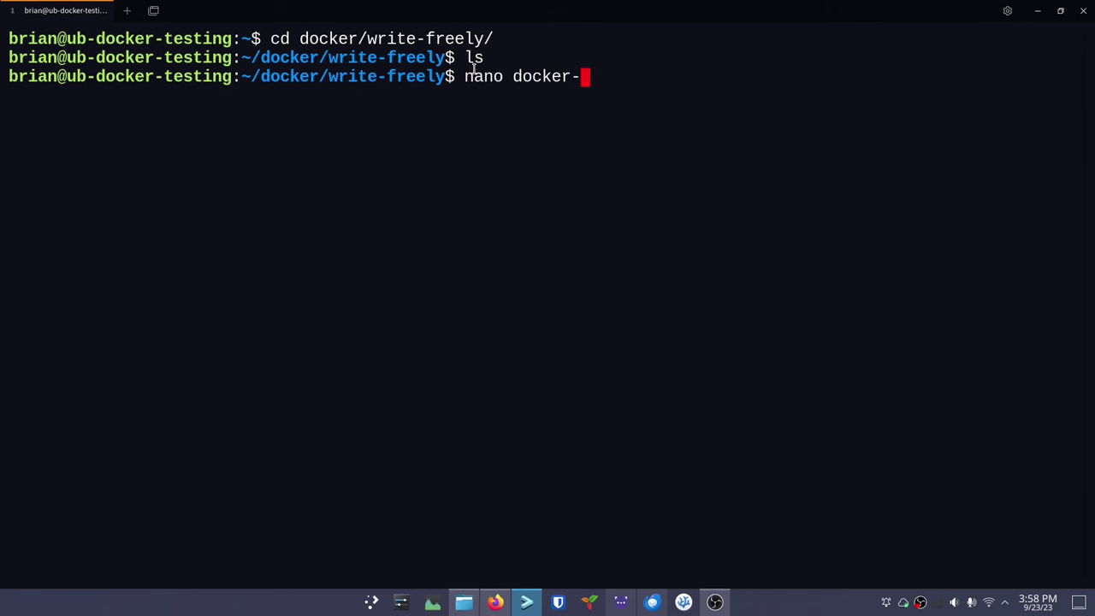
type("compose up -d")
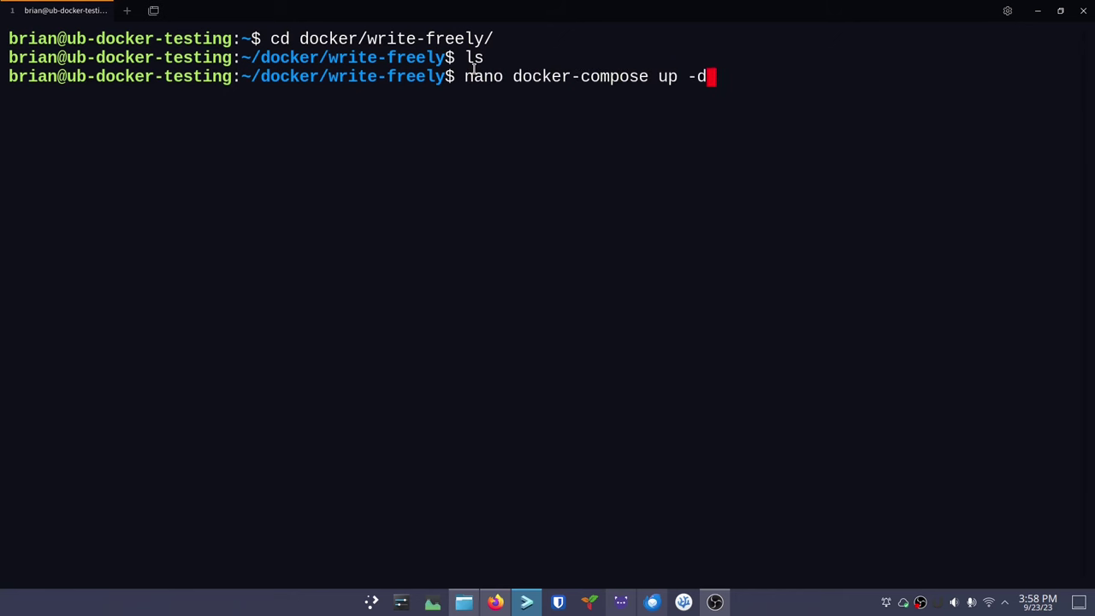
key("BackSpace")
key("BackSpace")
key("BackSpace")
key("BackSpace")
key("BackSpace")
key("BackSpace")
type(".yml")
key("Return")
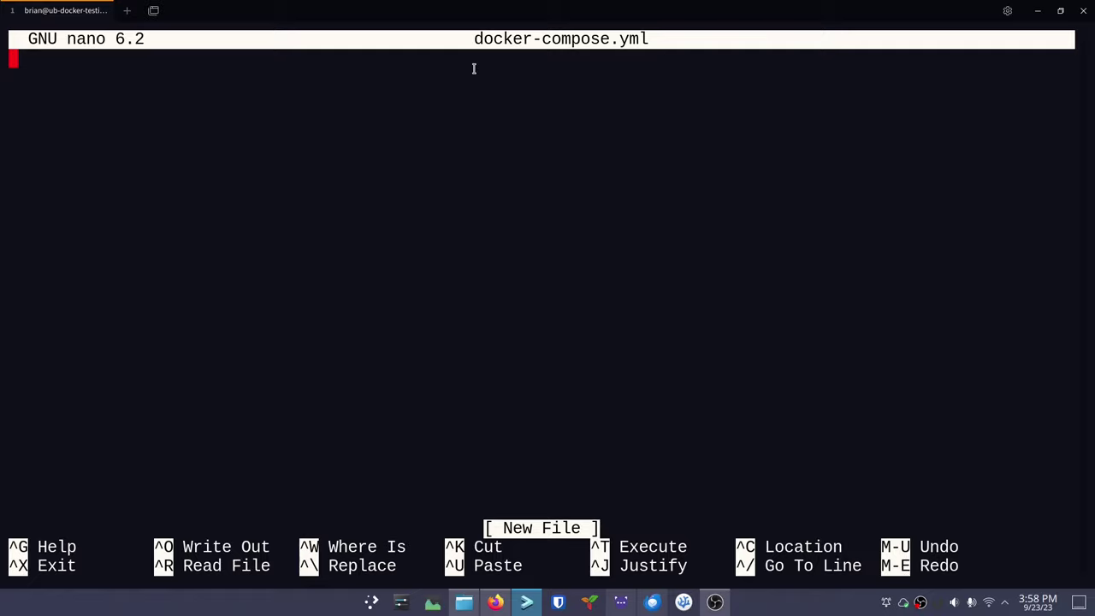
Step: Paste the WriteFreely compose configuration and add a version: '3.3' line above services
type("services:   write-freely:     image: nephatrine/write-freely:latest     container_name: write-freely     environment:       TZ: America/New_York       PUID: 1000       PGID: 1000     ports:       - \"70:70/tcp\"       - \"8080:8080/tcp\"     volumes:       - /mnt/containers/write-freely:/mnt/config")
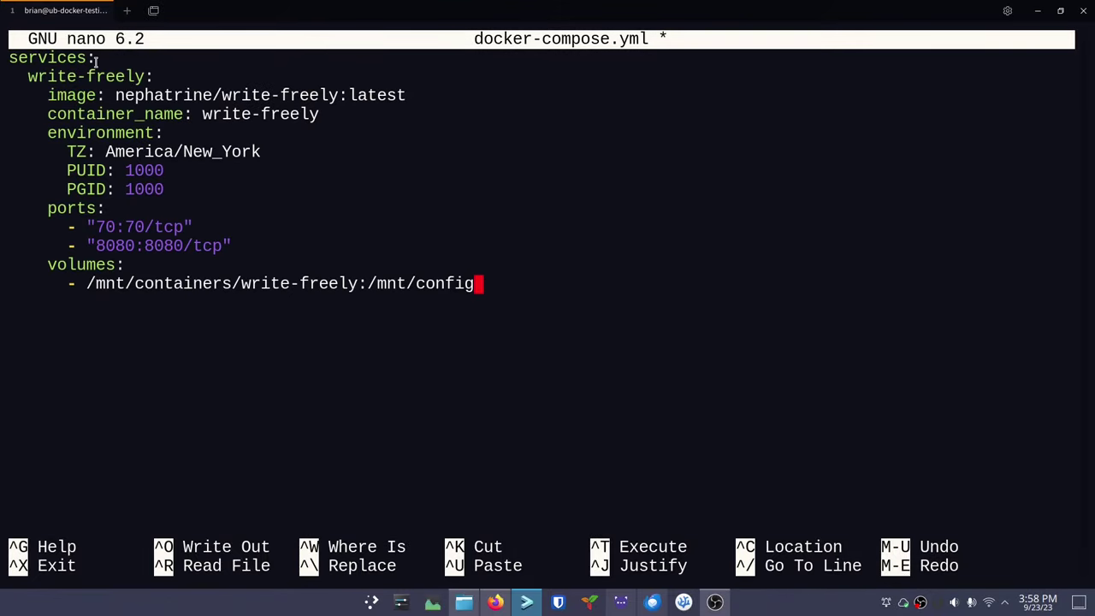
key("Up")
key("Up")
key("Up")
key("Up")
key("Up")
key("Up")
key("Up")
key("Up")
key("Up")
key("Up")
key("Up")
key("Up")
key("Left")
key("Left")
key("Left")
key("Left")
key("Left")
key("Left")
key("Left")
key("Left")
key("Left")
key("Return")
key("Up")
type("version: ")
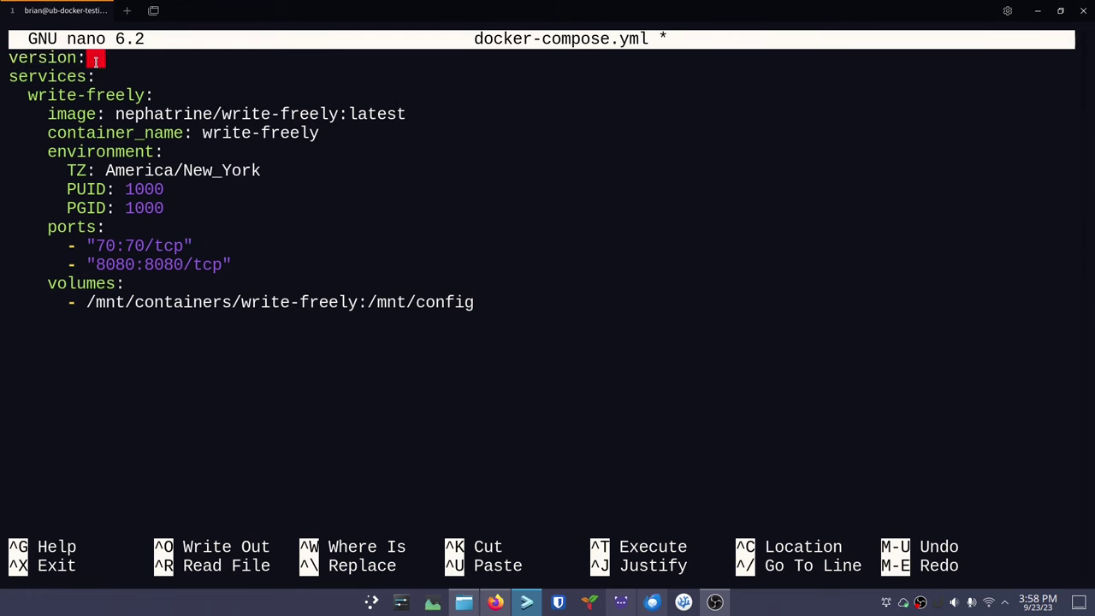
type("'3.3'")
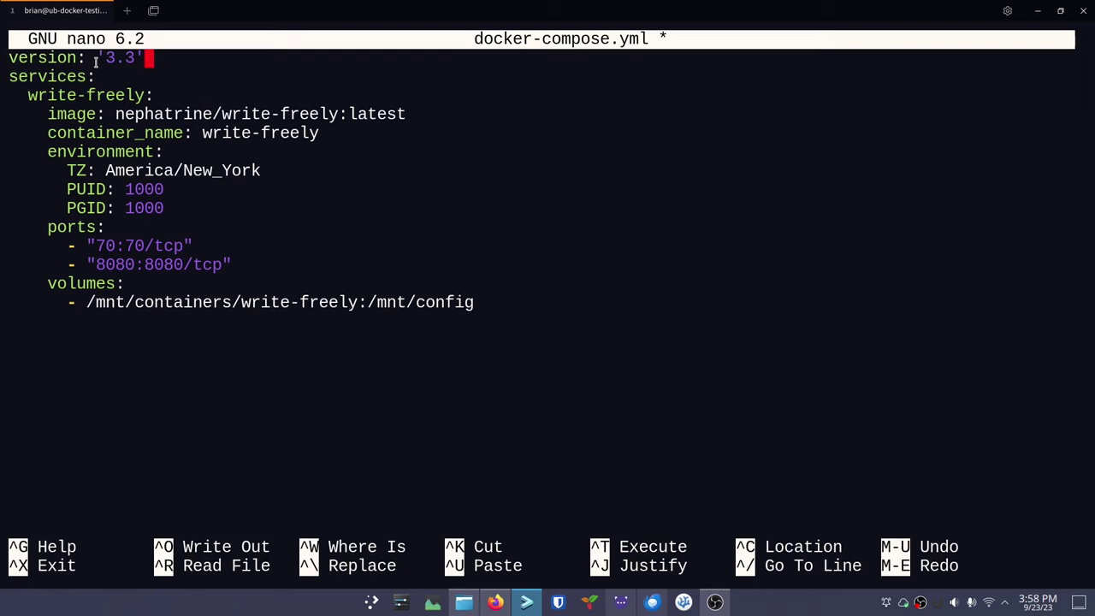
Step: Change the TZ timezone from America/New_York to America/Chicago
key("Down")
key("Down")
key("Down")
key("Right")
key("Right")
key("Right")
key("Right")
key("Right")
key("Right")
key("Right")
key("Right")
key("Right")
key("Right")
key("Right")
key("Right")
key("Right")
key("Right")
key("Right")
key("Right")
key("Right")
key("Right")
key("Right")
key("Right")
key("Right")
key("Right")
key("Down")
key("Left")
key("Left")
key("Left")
key("Left")
key("Left")
key("Left")
key("Left")
key("Left")
key("Left")
key("Left")
key("Left")
key("Left")
key("Down")
key("Down")
key("Right")
key("Right")
key("Right")
key("Right")
key("Right")
key("Right")
key("BackSpace")
key("BackSpace")
key("BackSpace")
key("BackSpace")
key("BackSpace")
key("BackSpace")
key("BackSpace")
key("BackSpace")
type("Chicago")
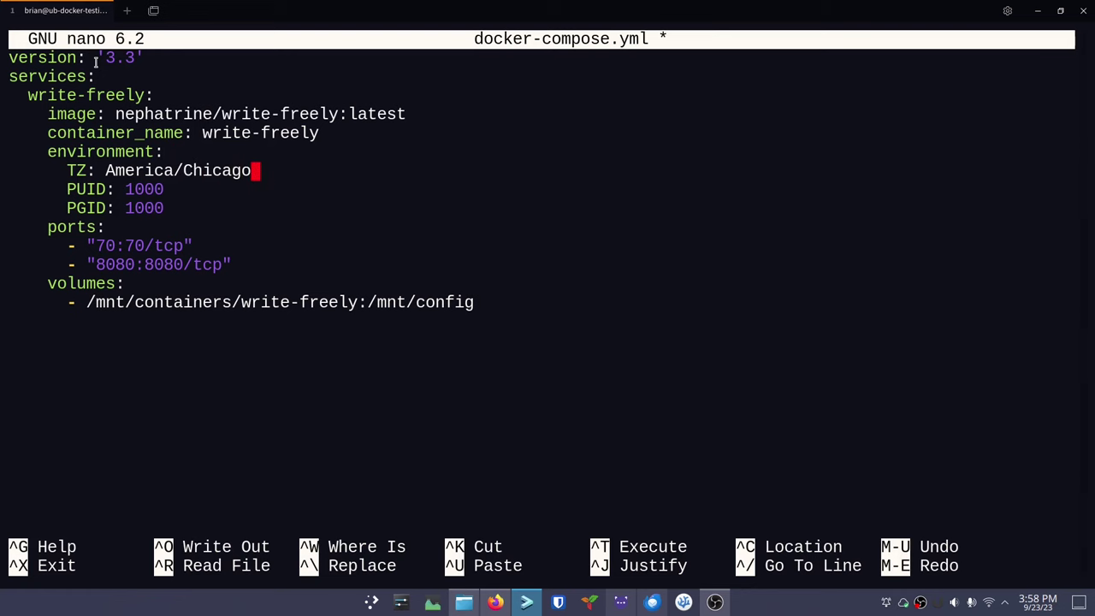
Step: Delete the old 8080 host port from the second port mapping
key("Down")
key("Down")
key("Down")
key("Down")
key("End")
key("Left")
key("Down")
key("Left")
key("Left")
key("Left")
key("Left")
key("Left")
key("Left")
key("Right")
key("BackSpace")
key("BackSpace")
key("BackSpace")
key("BackSpace")
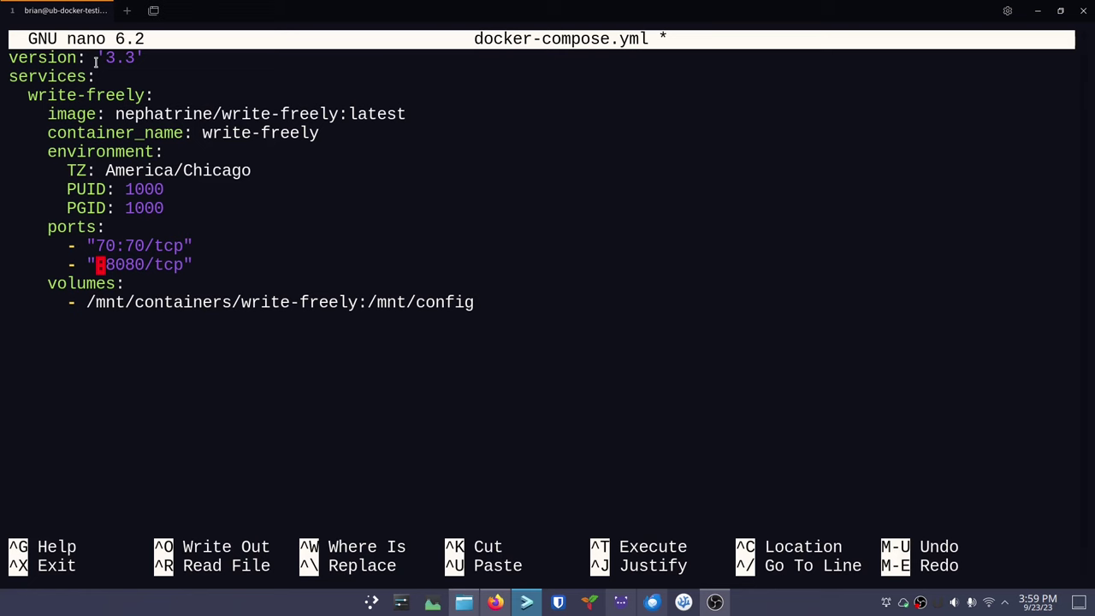
Step: Set the host port to 8250 in the 8080/tcp mapping
type("9250")
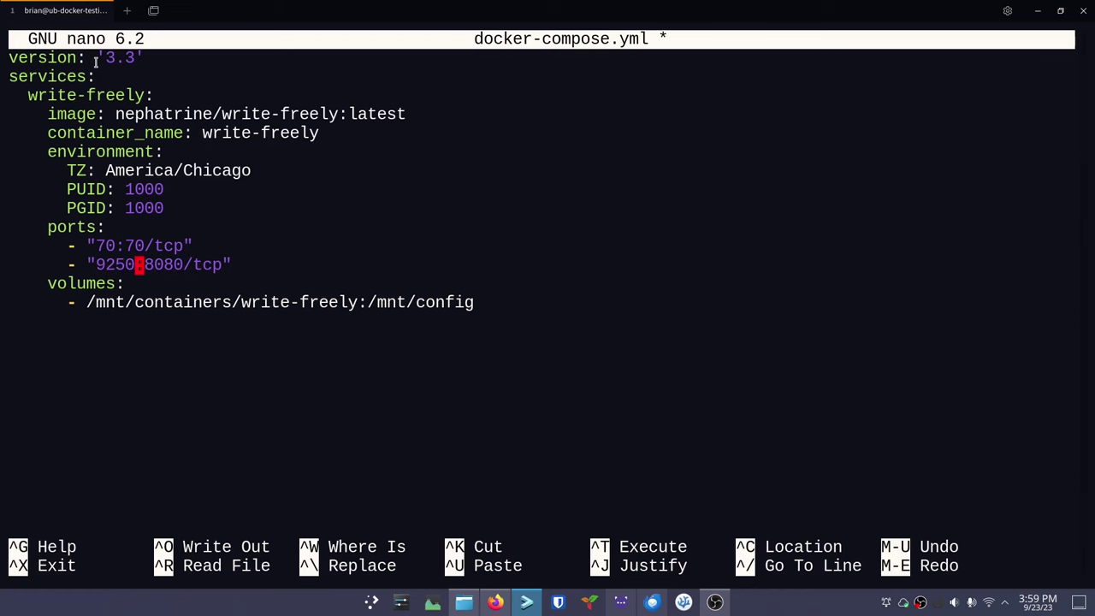
key("Left")
key("Left")
key("Left")
key("BackSpace")
type("8")
key("Down")
key("Right")
key("Right")
Step: Highlight the 8250:8080 and 70 port mappings to point them out
left_click_drag(154, 265, 94, 264)
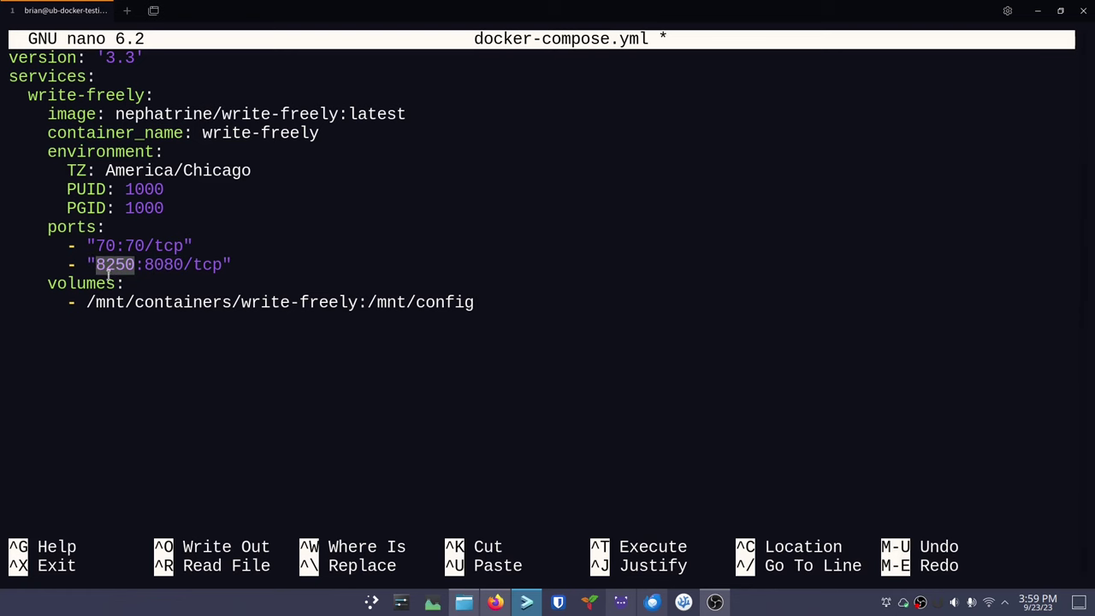
left_click_drag(91, 265, 137, 265)
left_click_drag(143, 264, 190, 266)
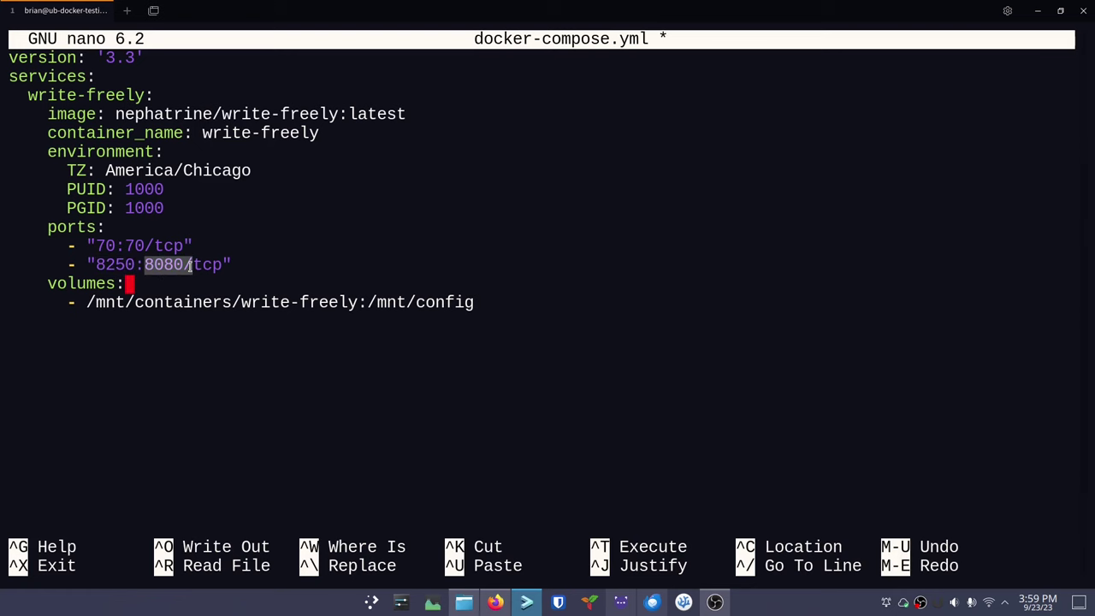
left_click(239, 266)
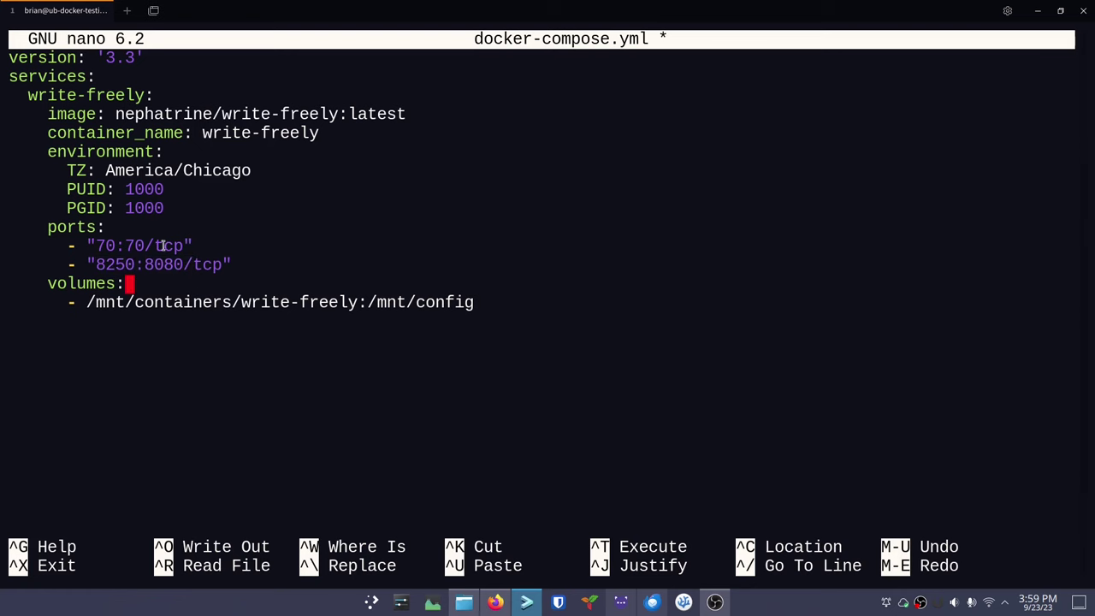
mouse_move(97, 245)
left_mouse_down()
mouse_move(152, 245)
mouse_move(105, 246)
left_mouse_up()
left_click(99, 245)
Step: Change the volume's host path to ./write-freely, keeping the /mnt/config container path
key("Down")
key("Right")
key("Right")
key("Right")
key("Right")
key("Right")
key("Right")
key("Right")
key("Right")
key("Right")
key("Right")
key("Right")
key("Right")
key("BackSpace")
key("BackSpace")
key("BackSpace")
key("BackSpace")
key("BackSpace")
key("BackSpace")
key("BackSpace")
key("BackSpace")
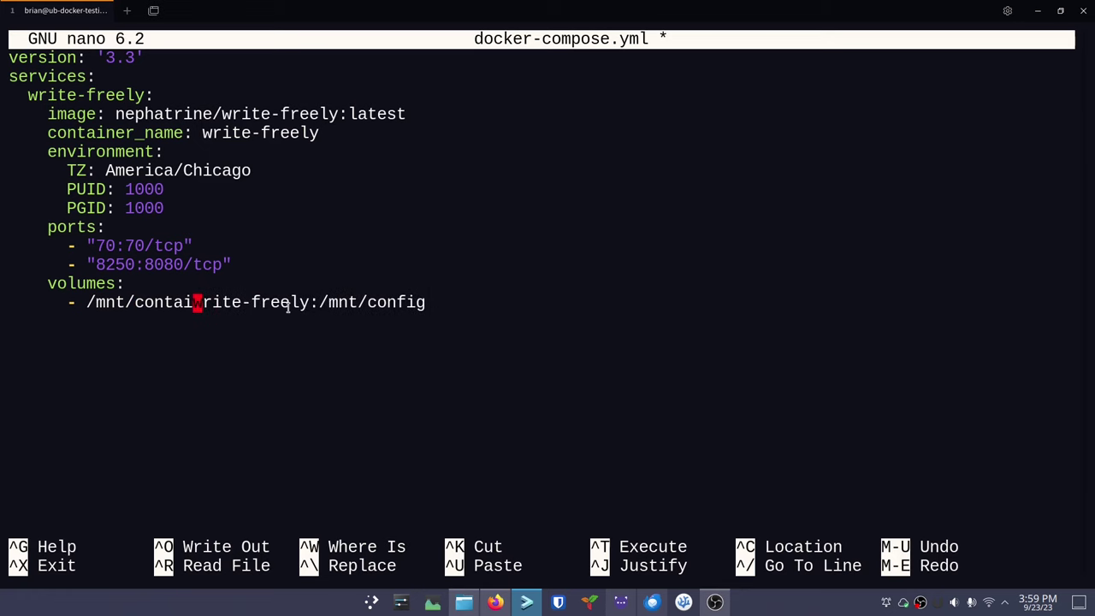
key("BackSpace")
key("BackSpace")
key("BackSpace")
key("BackSpace")
key("BackSpace")
key("BackSpace")
key("BackSpace")
key("Left")
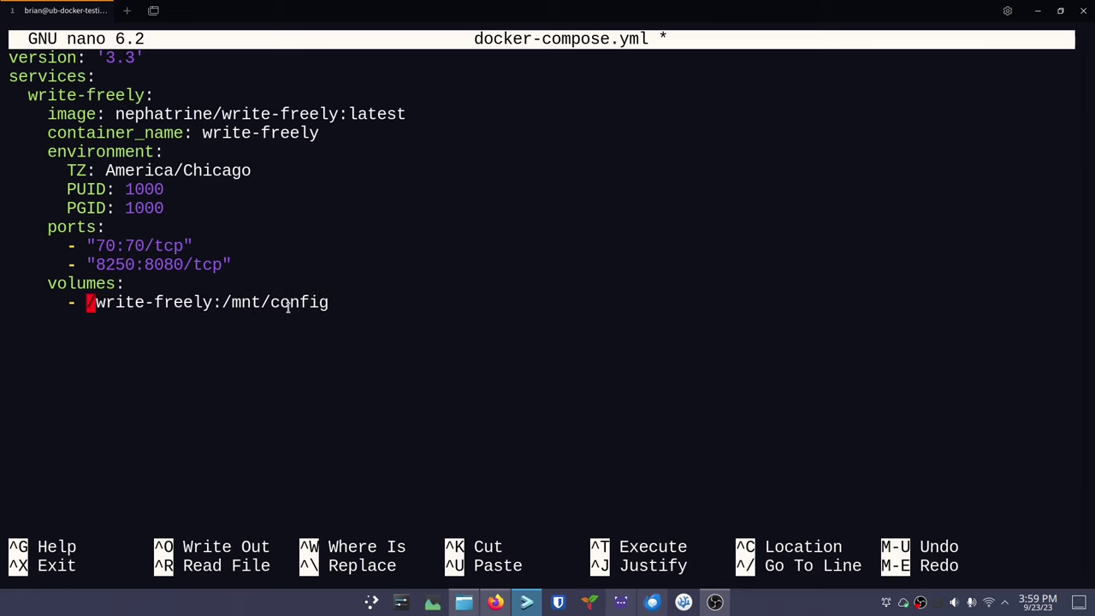
type(".")
key("Right")
key("Right")
key("Right")
key("Right")
key("Right")
key("Right")
key("Right")
key("Right")
key("Right")
key("Right")
key("Right")
key("Right")
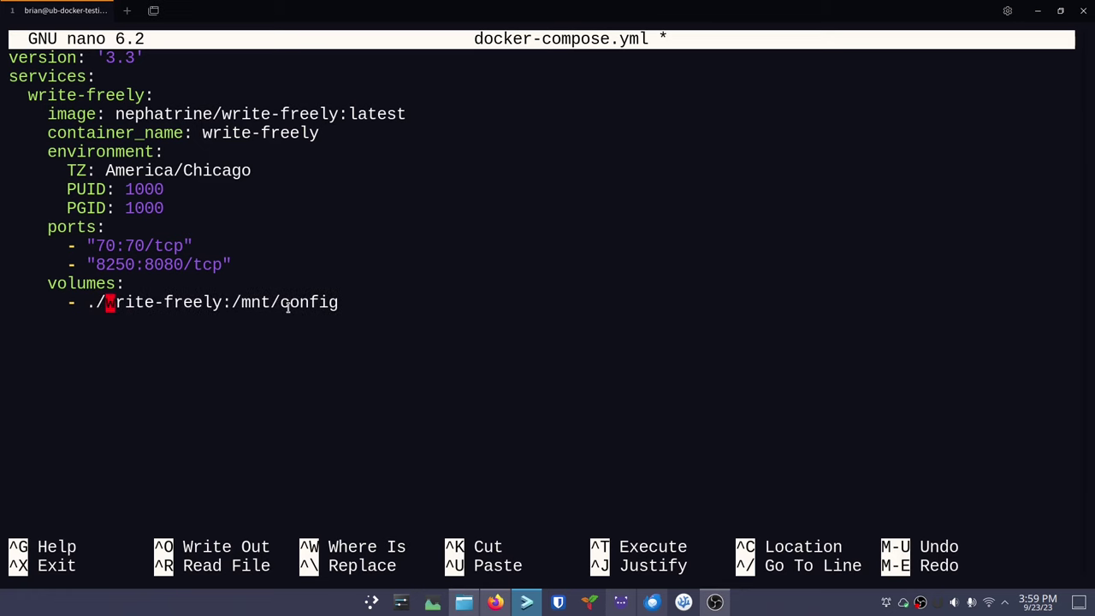
key("Right")
left_click_drag(232, 302, 344, 305)
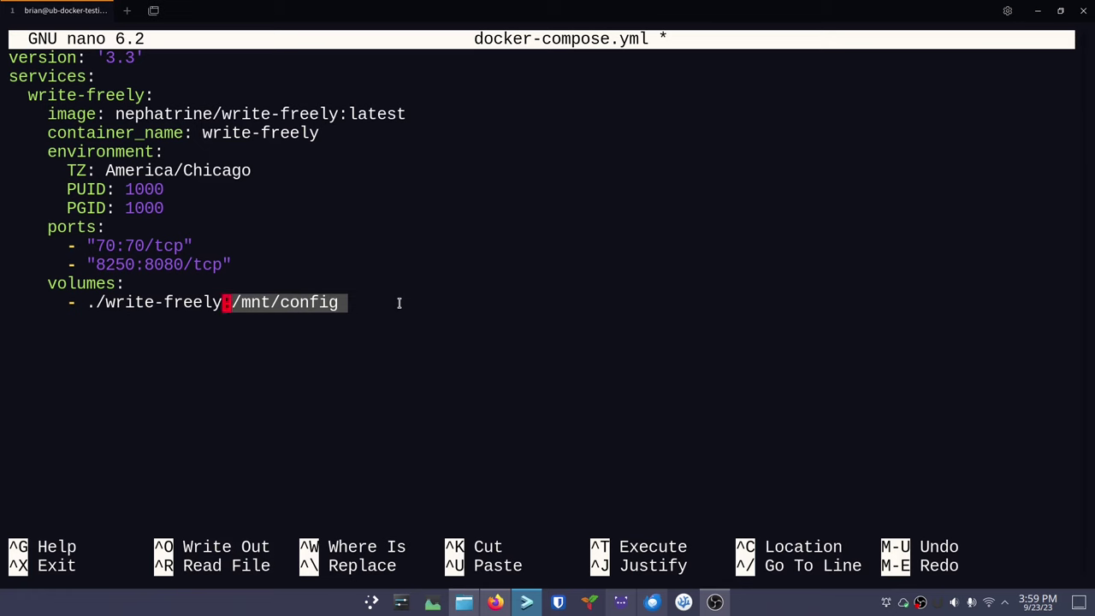
Step: Save docker-compose.yml (14 lines), review it, and exit nano to the shell
key("ctrl+o")
key("Return")
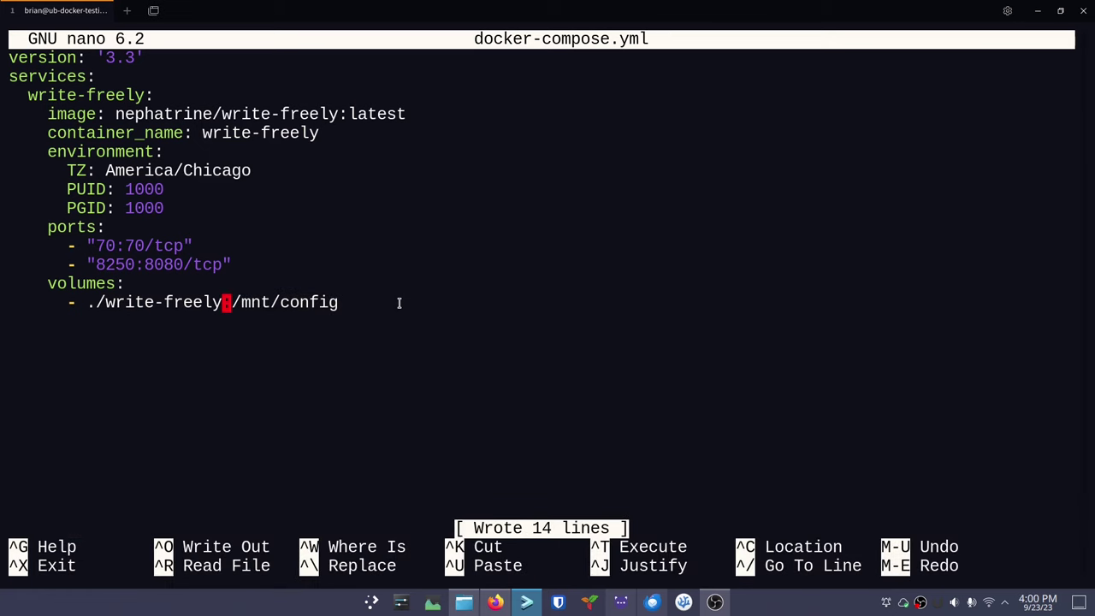
key("Up")
key("Up")
key("Up")
key("Up")
key("Up")
key("Up")
key("Up")
key("Up")
key("Up")
key("Up")
key("Up")
key("Up")
key("Up")
key("Down")
key("Down")
key("Down")
key("Down")
key("Down")
key("Down")
key("Down")
key("Down")
key("Down")
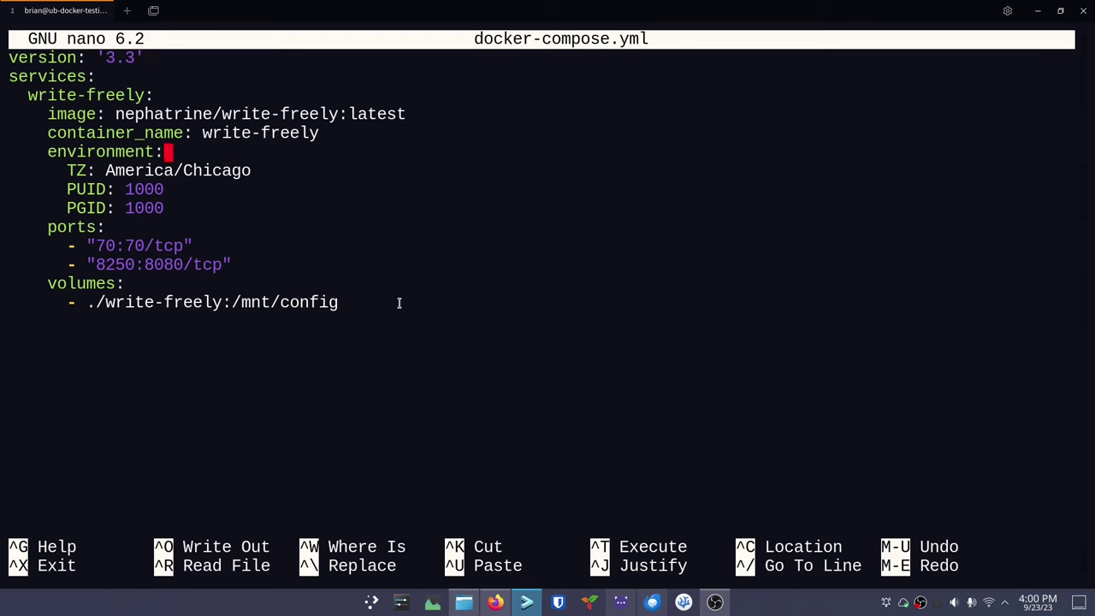
key("Down")
key("Down")
key("Down")
key("Down")
key("Down")
key("ctrl+x")
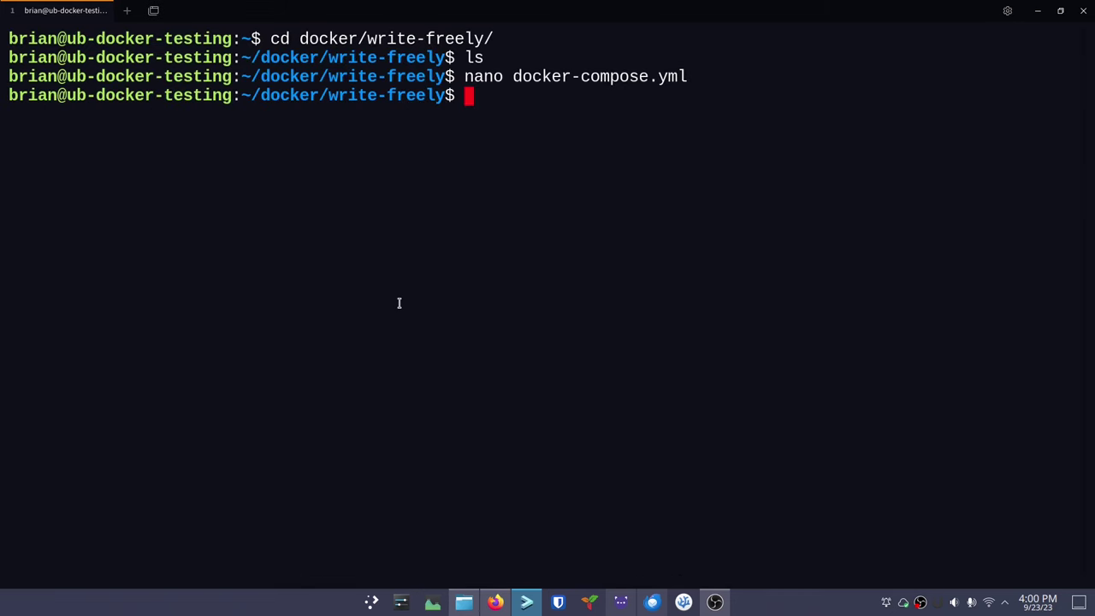
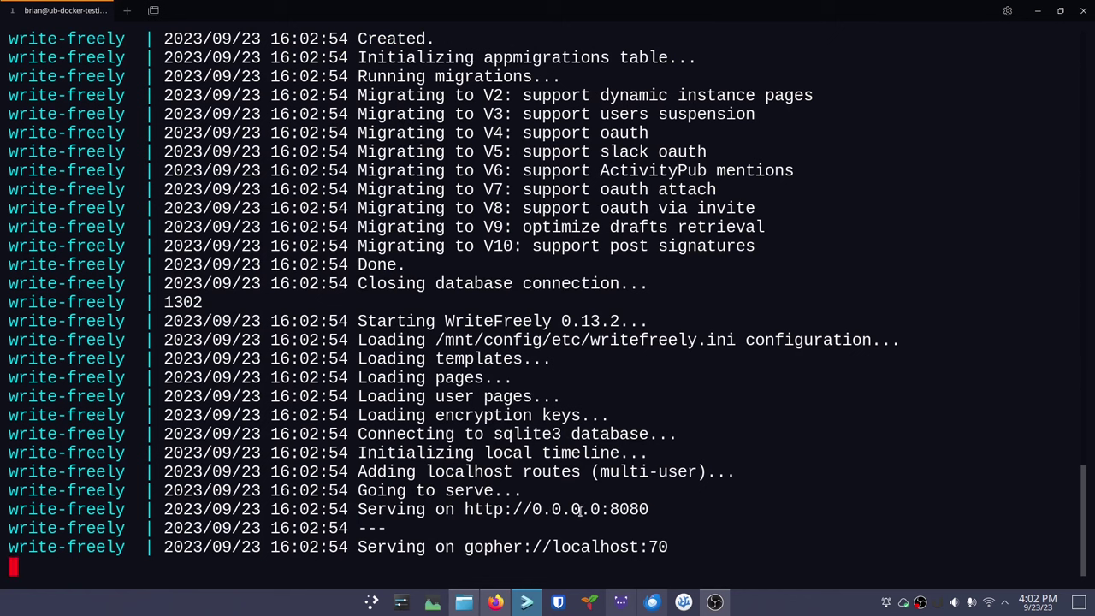
left_click_drag(598, 509, 457, 513)
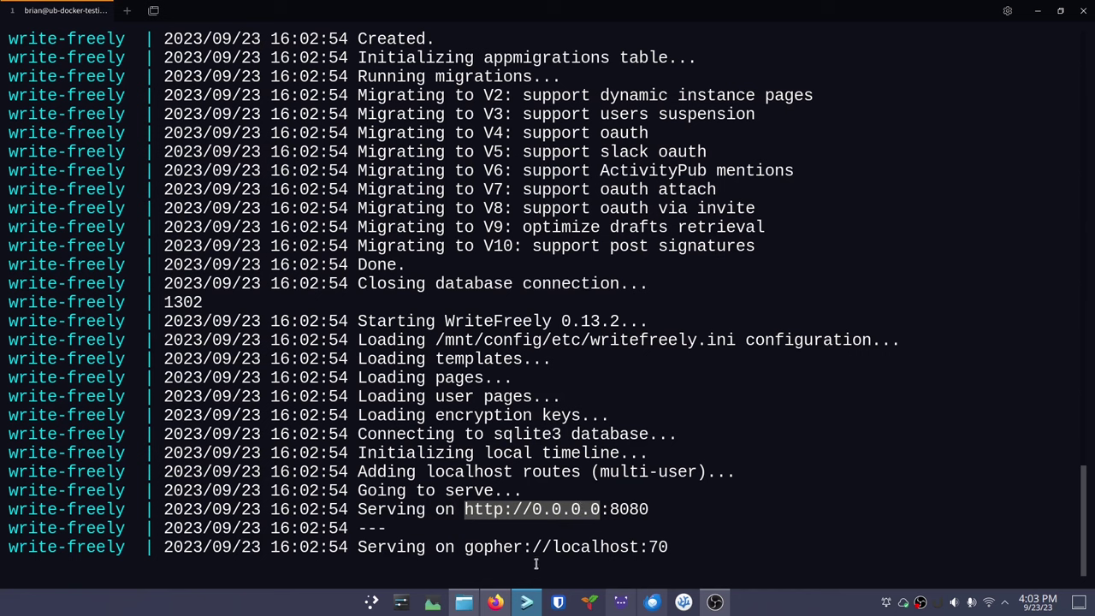
left_click(497, 603)
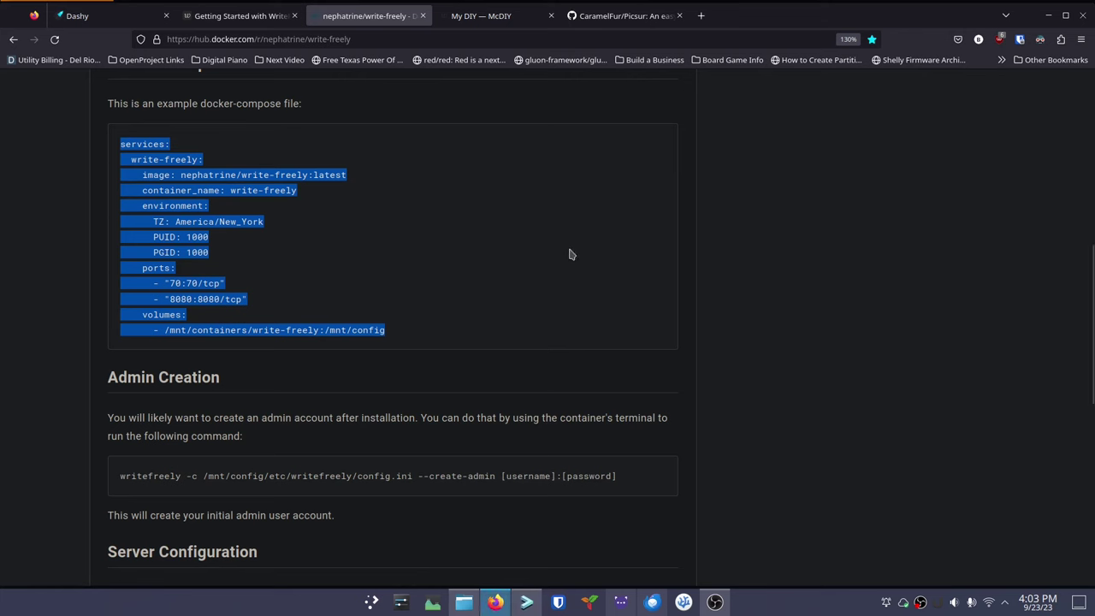
Step: Load 192.168.10.60:8250 in a new tab, zoom out to 130%, then close the tab
left_click(701, 15)
left_click(500, 39)
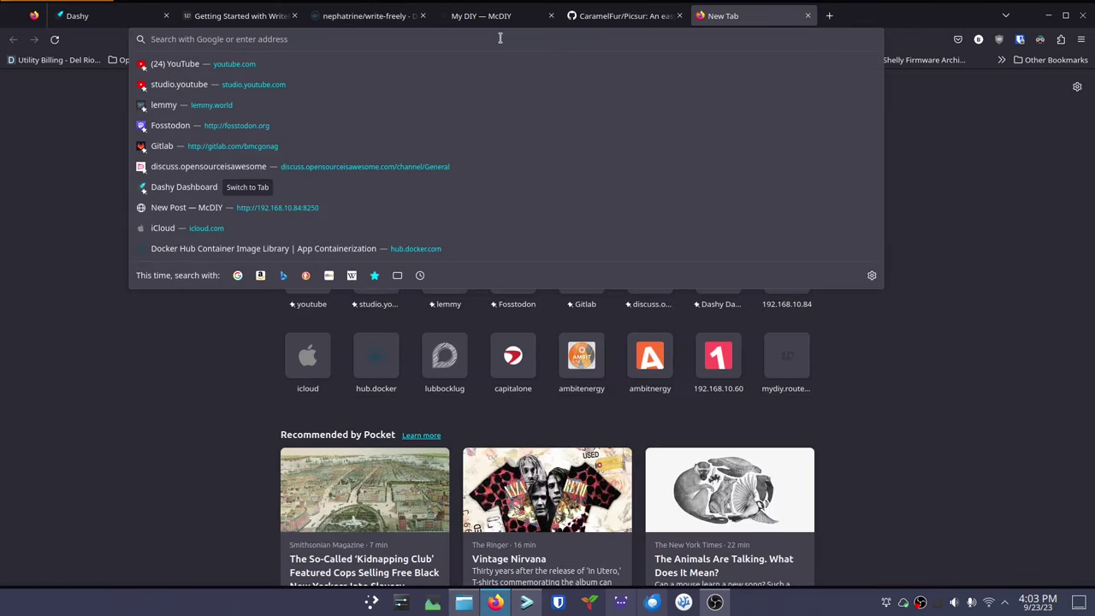
type("192.168.10.60")
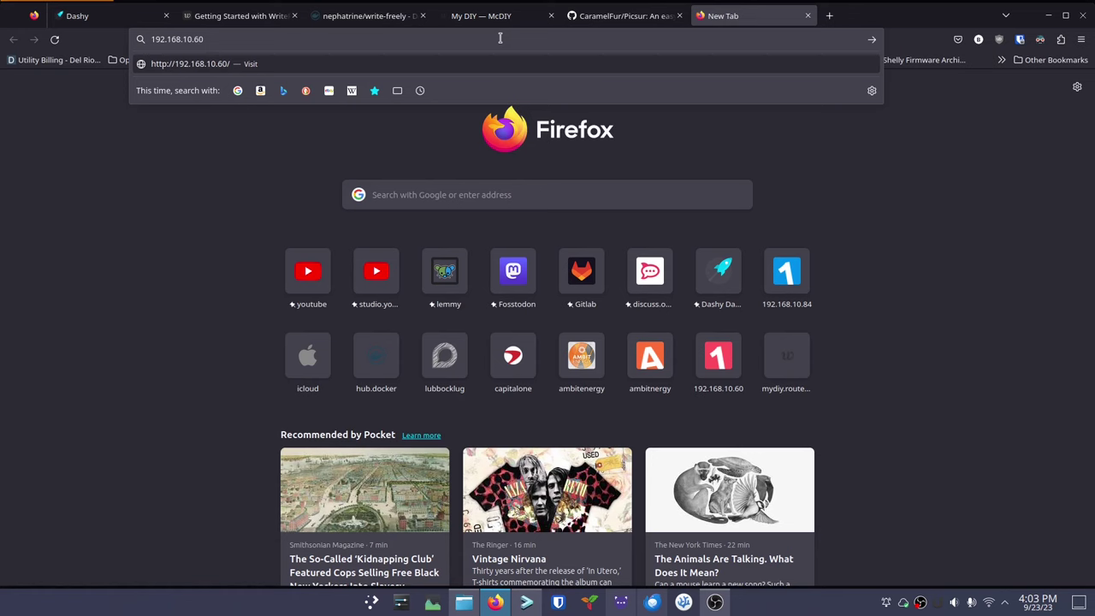
type(":8250")
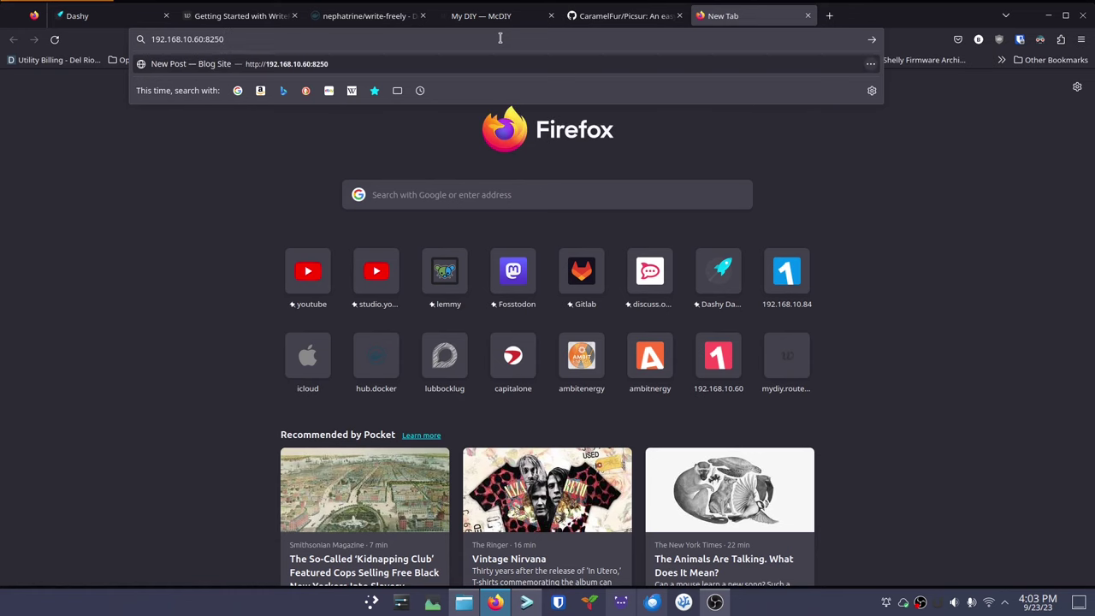
key("Return")
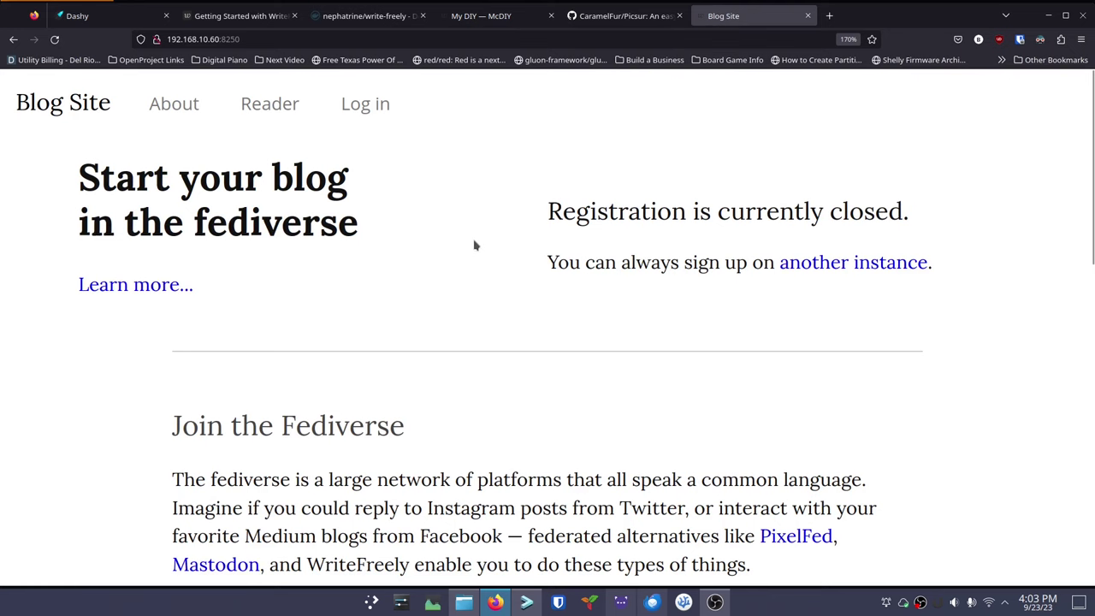
key("ctrl+minus")
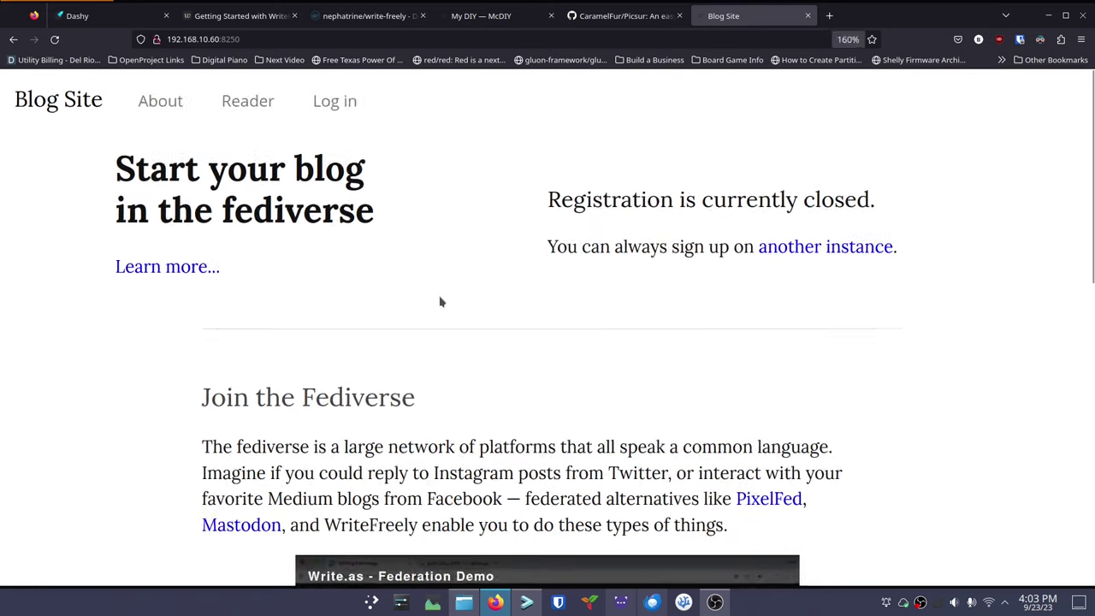
key("ctrl+minus")
key("ctrl+minus")
key("ctrl+minus")
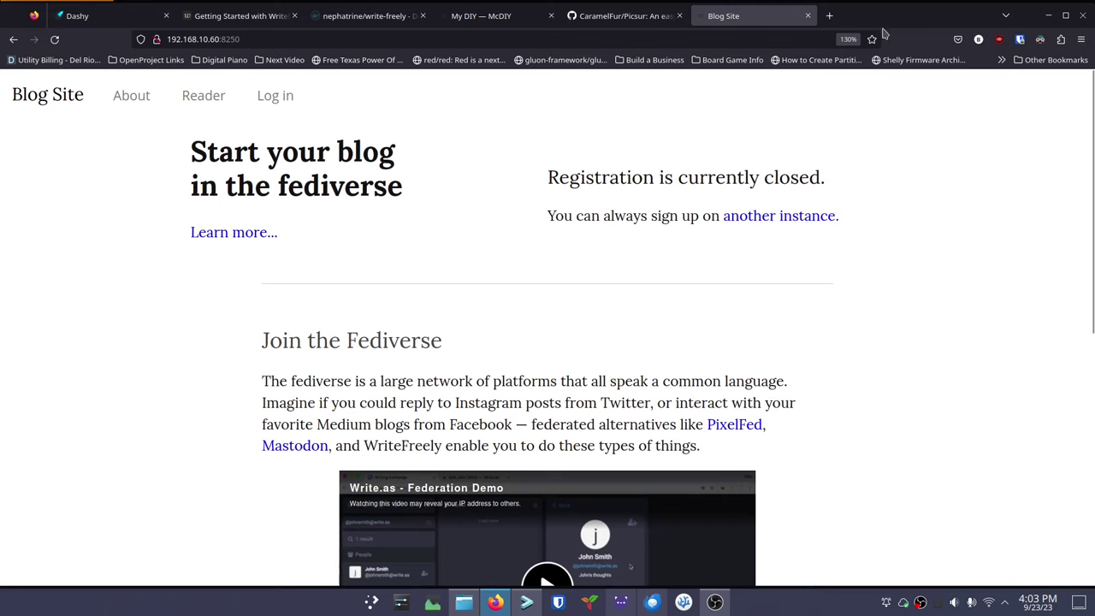
left_click(808, 17)
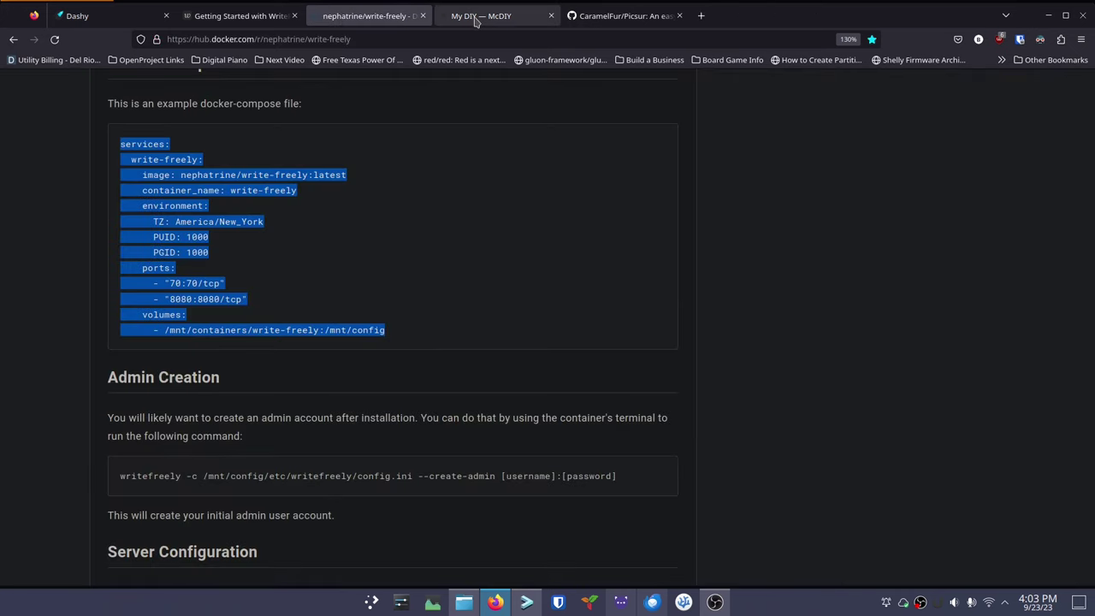
Step: Stop following the container logs with Ctrl+C and clear the terminal screen
left_click(525, 602)
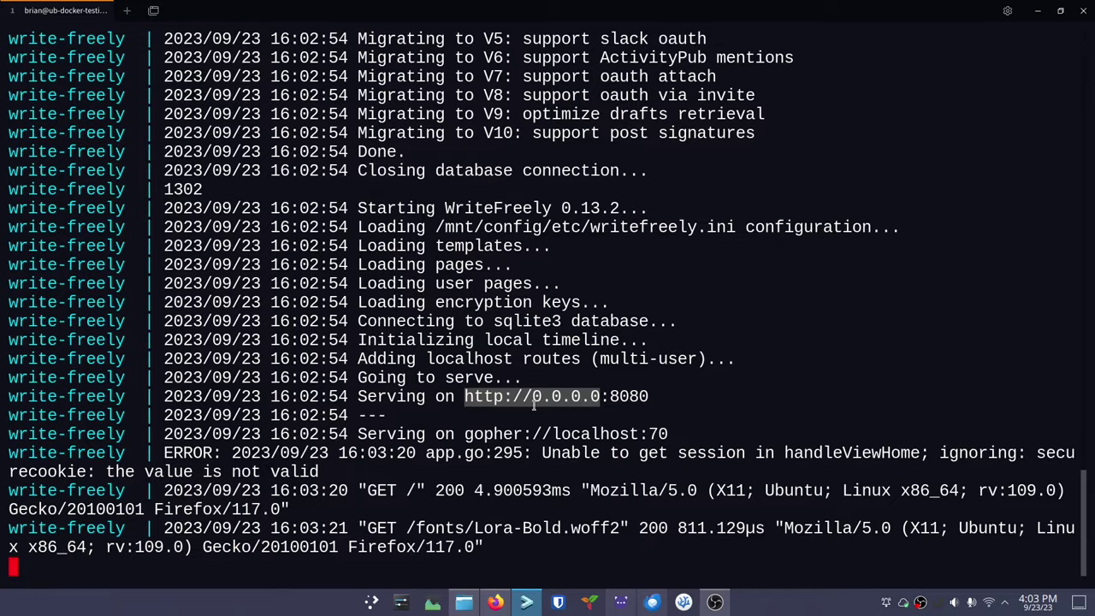
key("ctrl+c")
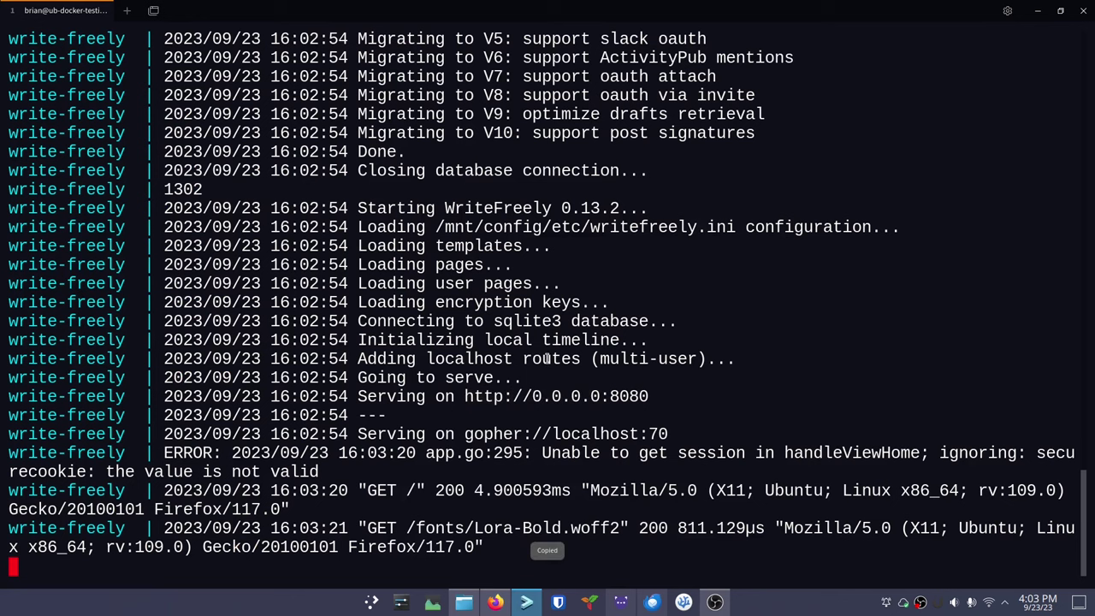
key("ctrl+c")
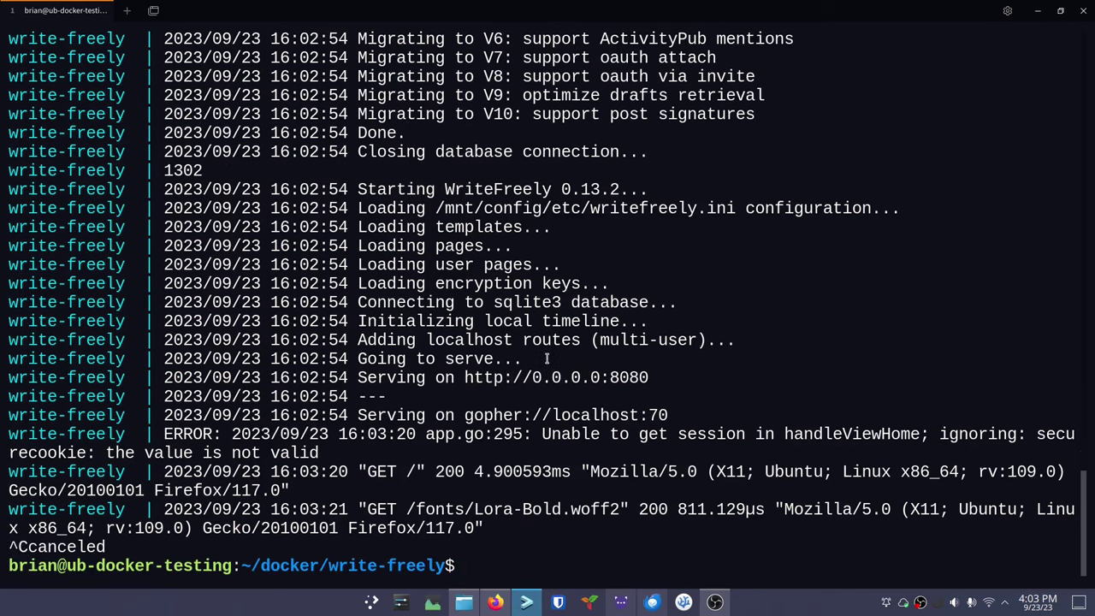
key("ctrl+l")
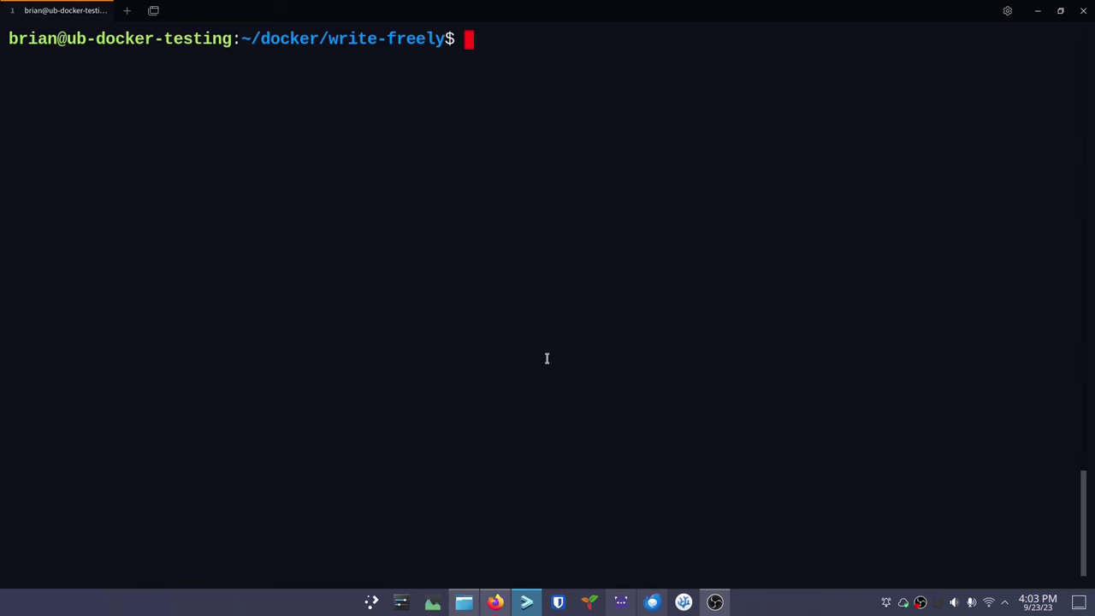
Step: List the current folder, then move into write-freely and list its contents
type("cd con")
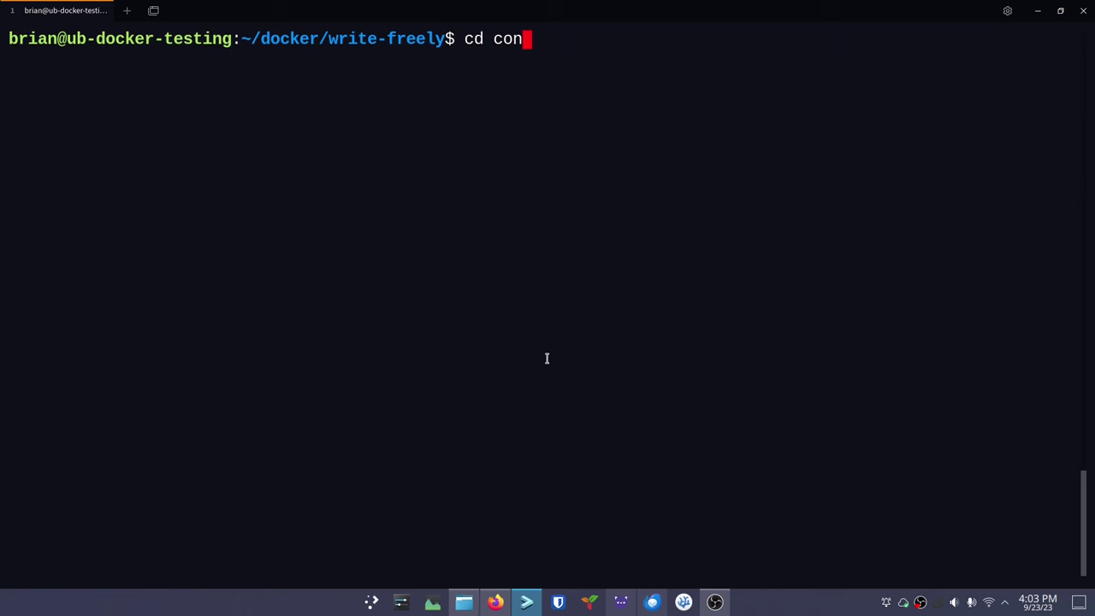
key("BackSpace")
key("BackSpace")
key("BackSpace")
key("BackSpace")
key("BackSpace")
key("BackSpace")
type("ls")
key("Return")
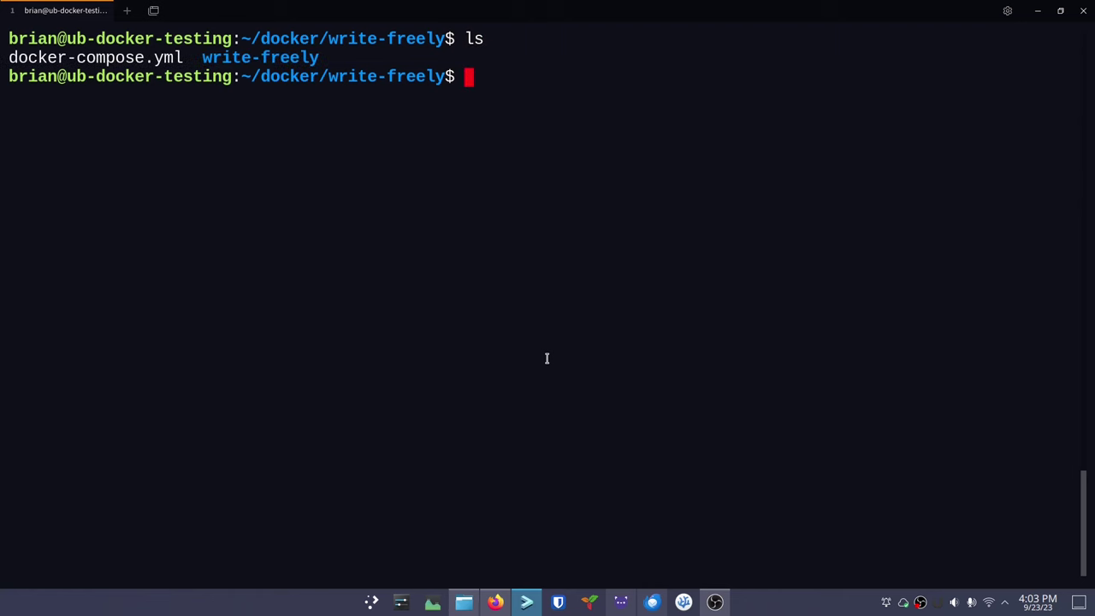
type("cd writ")
key("Tab")
key("Return")
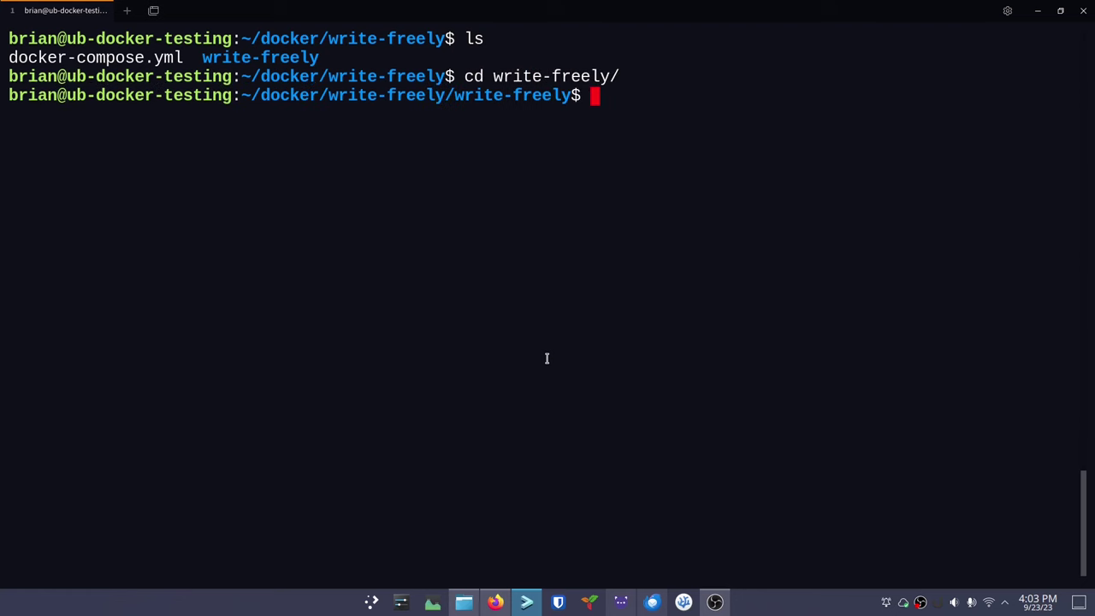
type("ls")
key("Return")
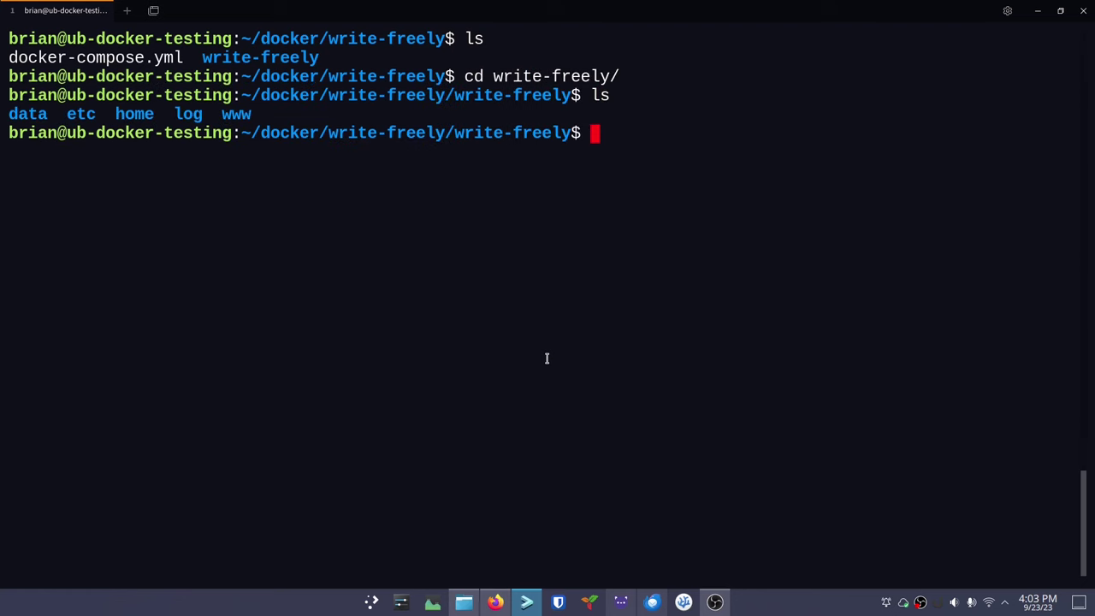
Step: Enter the etc folder, list it, and highlight writefreely.ini and writefreely.ini.sample
type("cd etc")
key("Return")
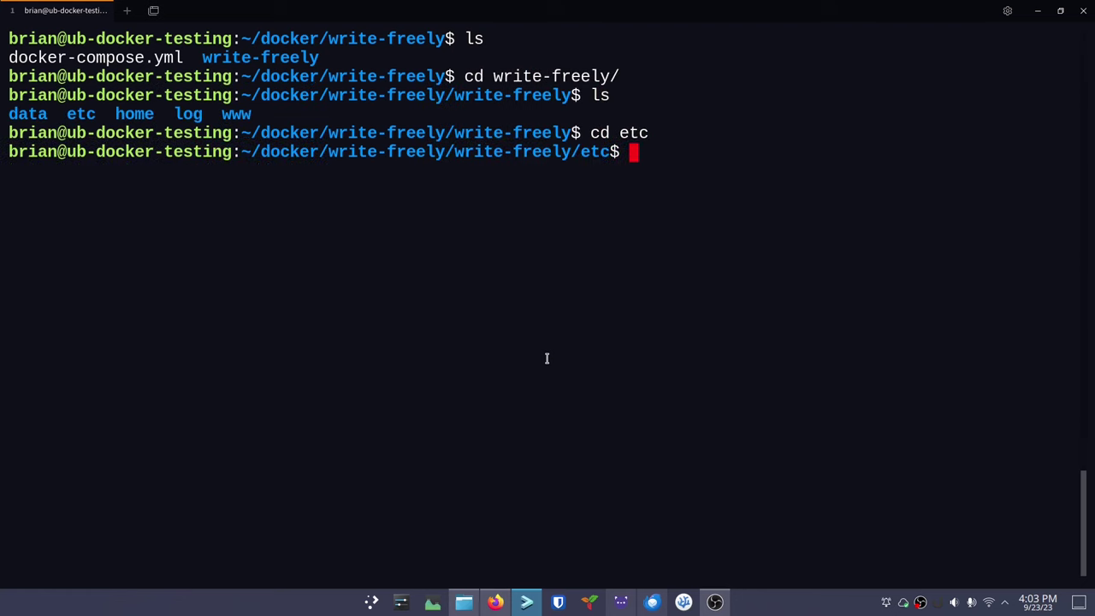
type("ls")
key("Return")
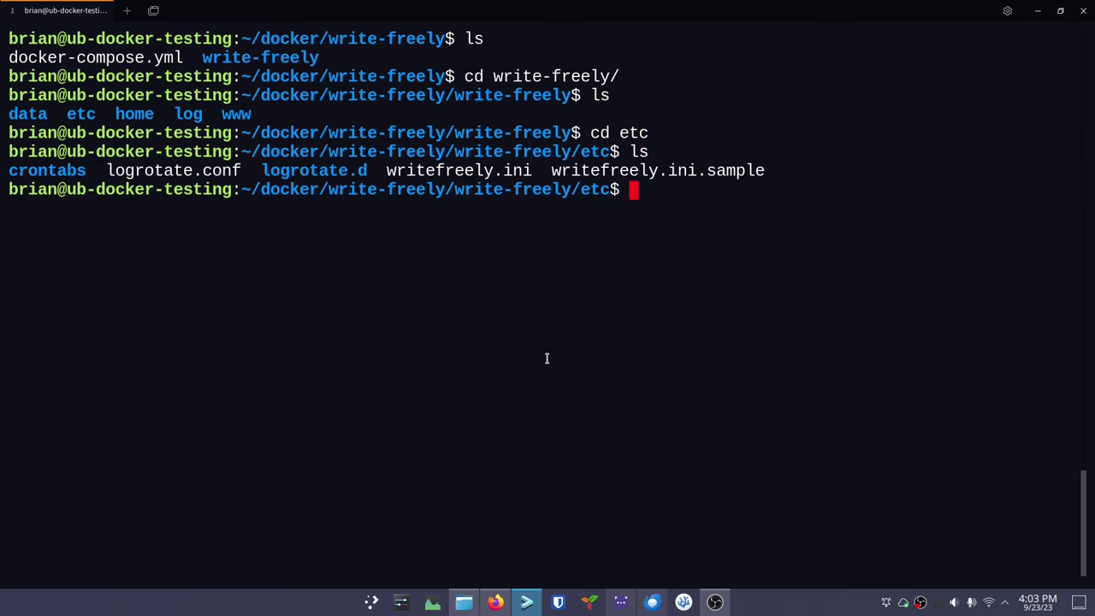
left_click_drag(534, 170, 386, 170)
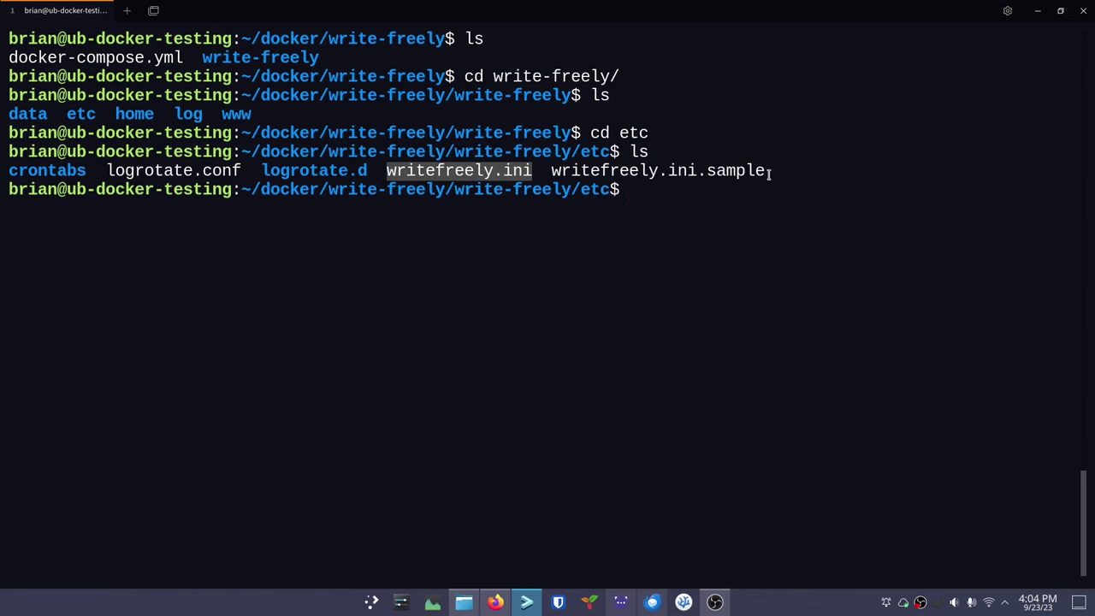
left_click_drag(773, 170, 388, 171)
Step: Copy writefreely.ini to config.ini and list the folder to confirm the copy
type("cp wir")
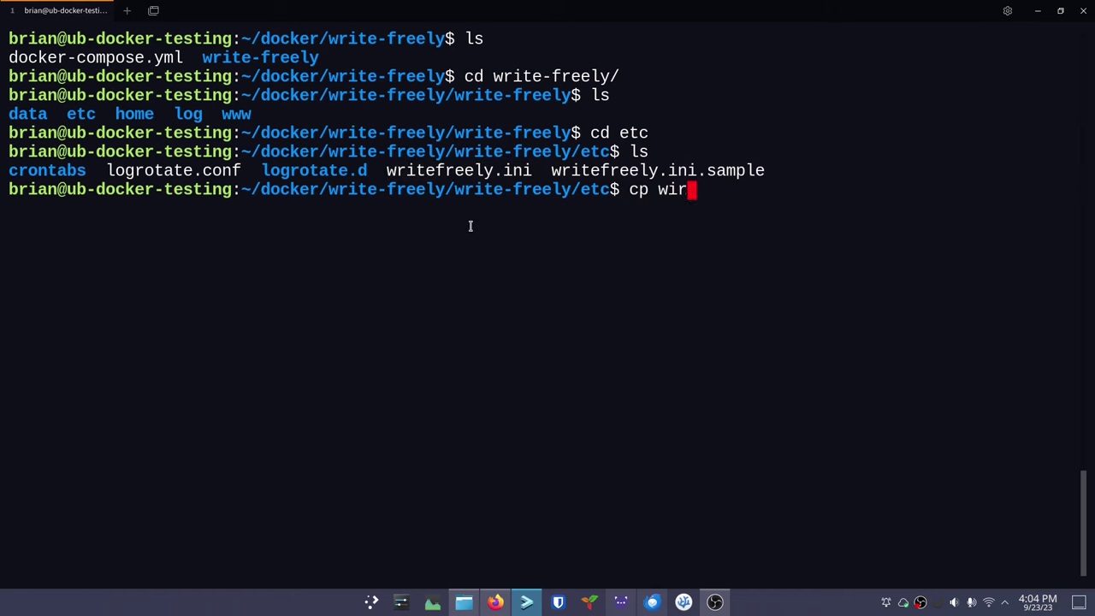
key("BackSpace")
key("BackSpace")
type("rite")
key("Tab")
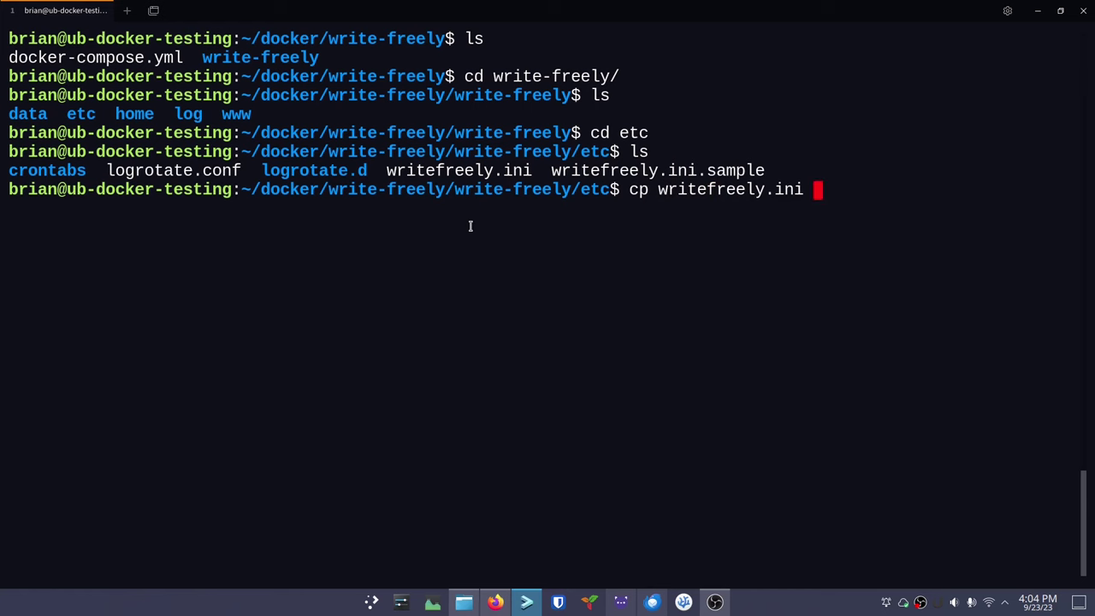
type("config.ini")
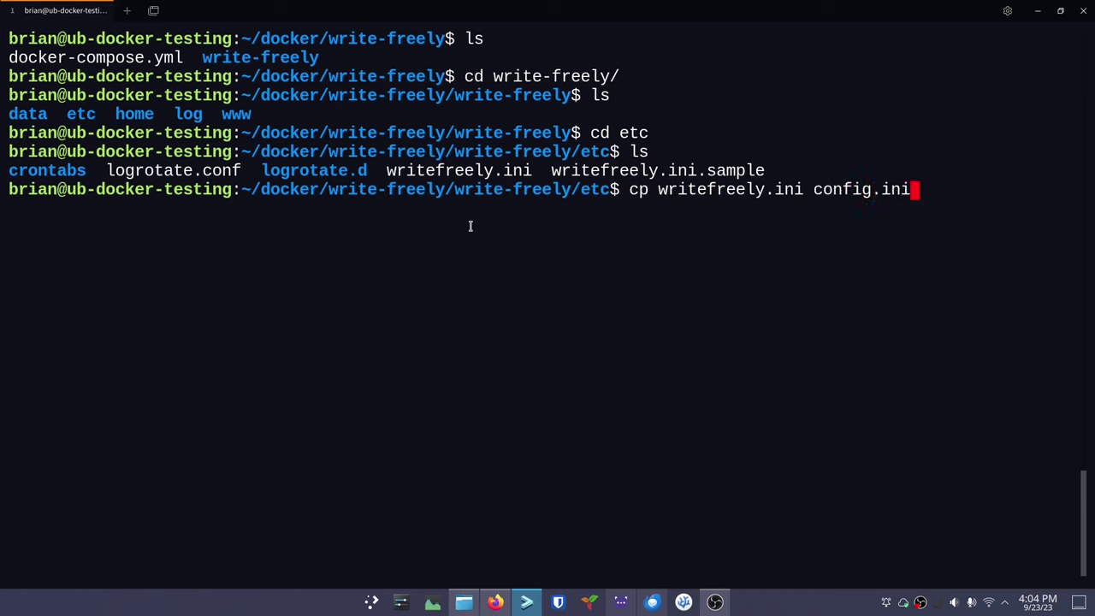
key("Return")
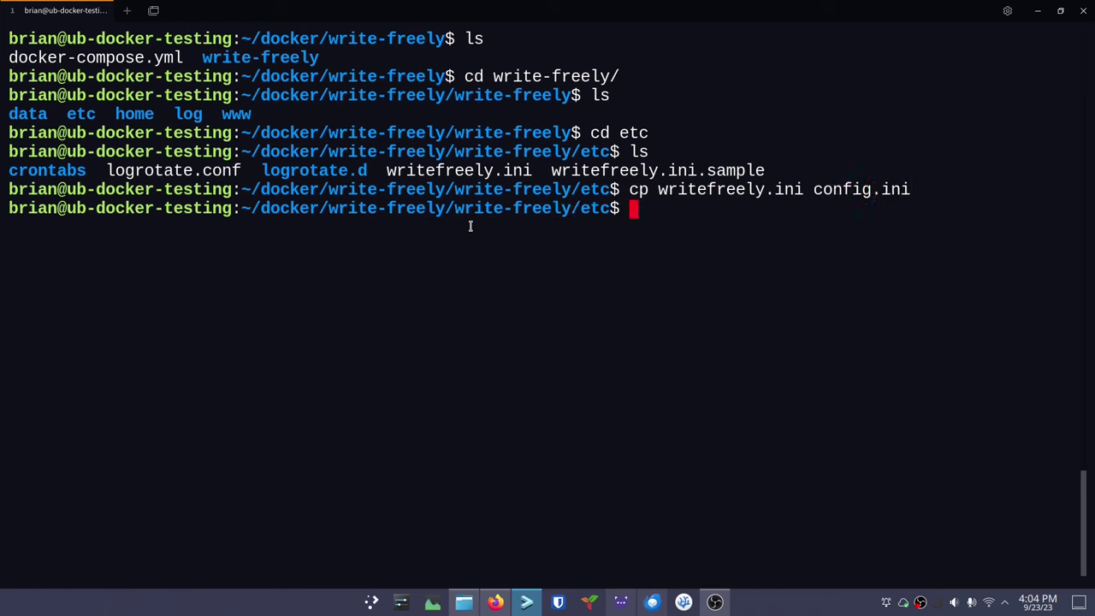
type("ls")
key("Return")
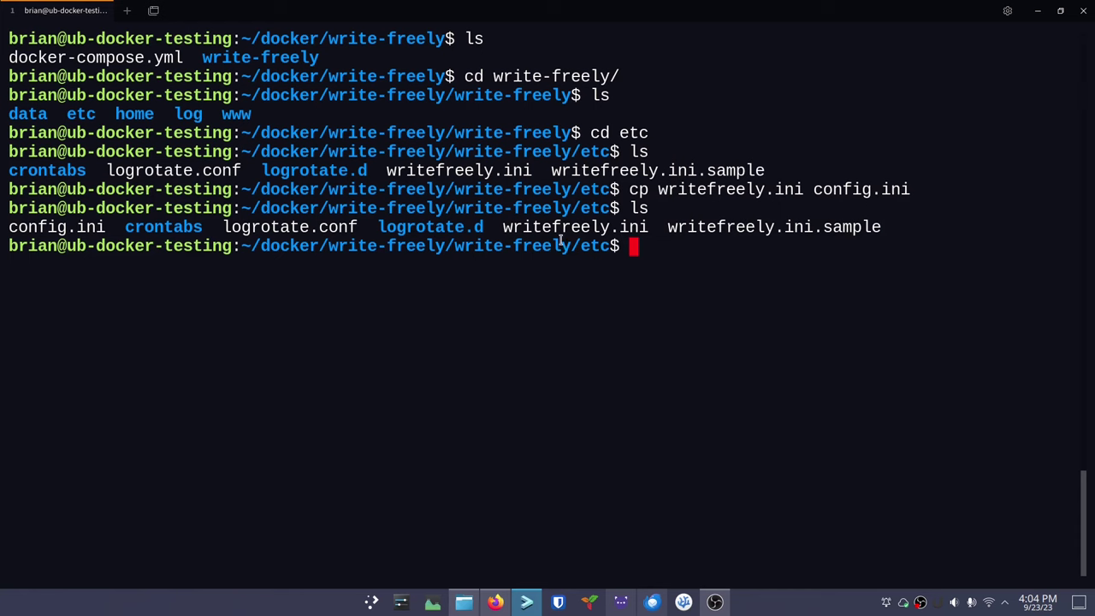
Step: Create a write-freely folder, move config.ini into it, and enter and list it
type("mkdir")
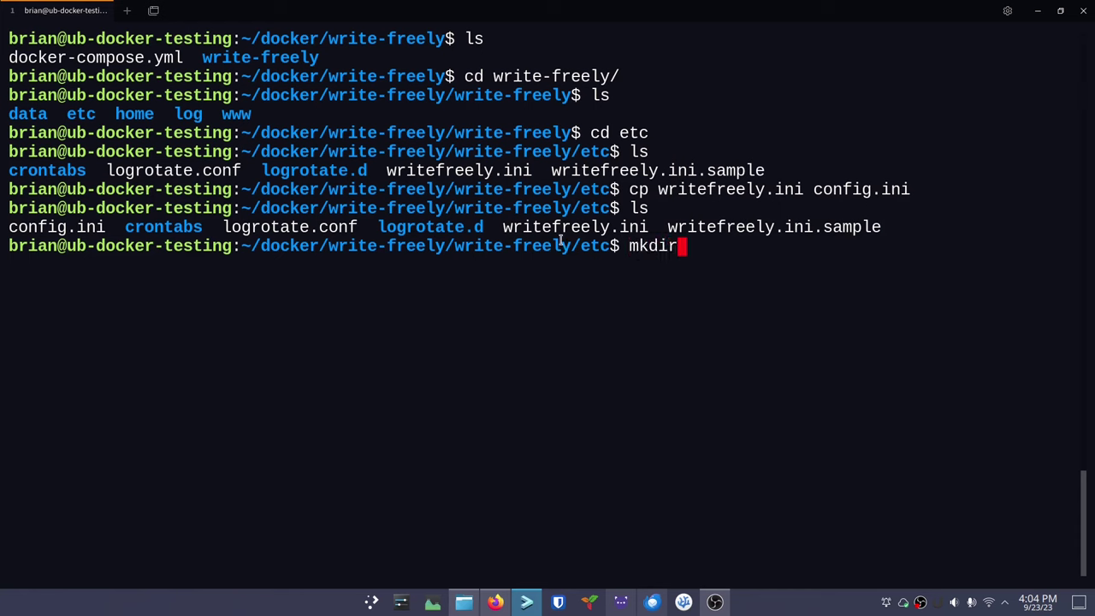
type(" write")
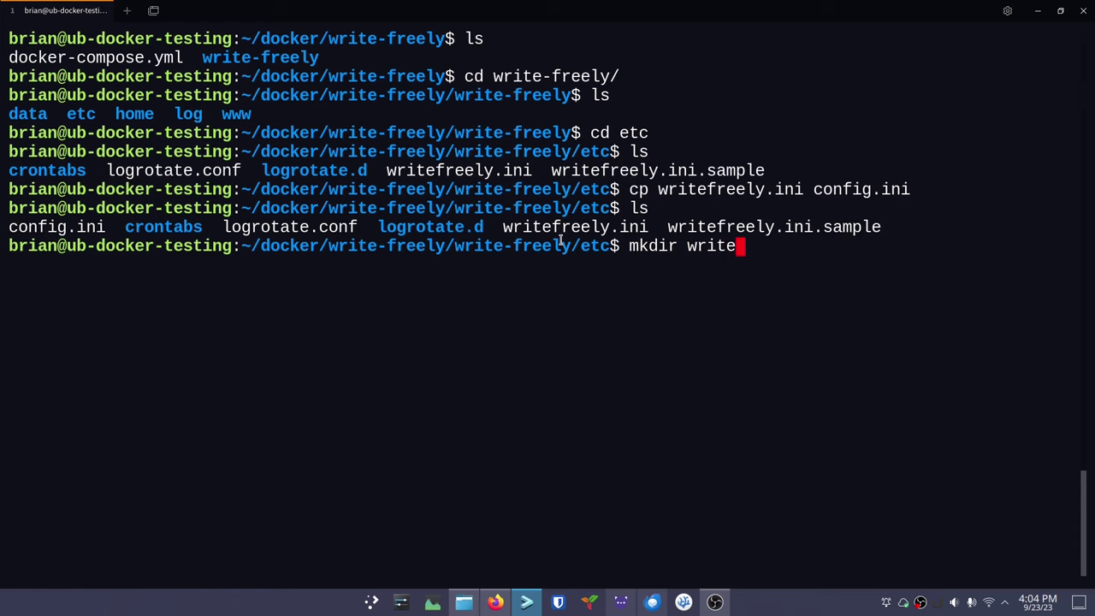
type("-freely")
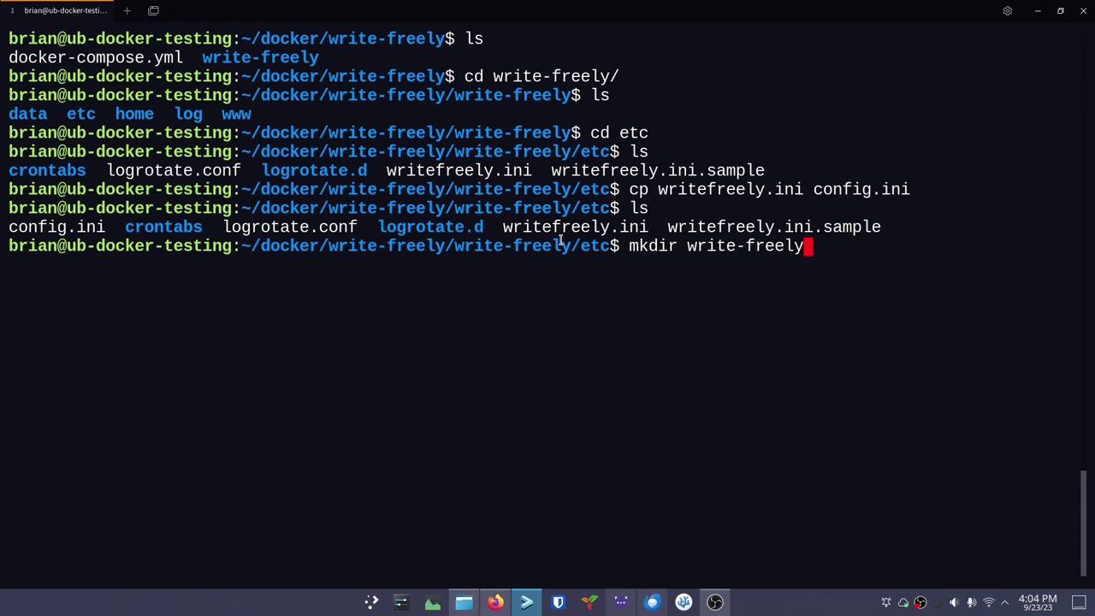
key("Return")
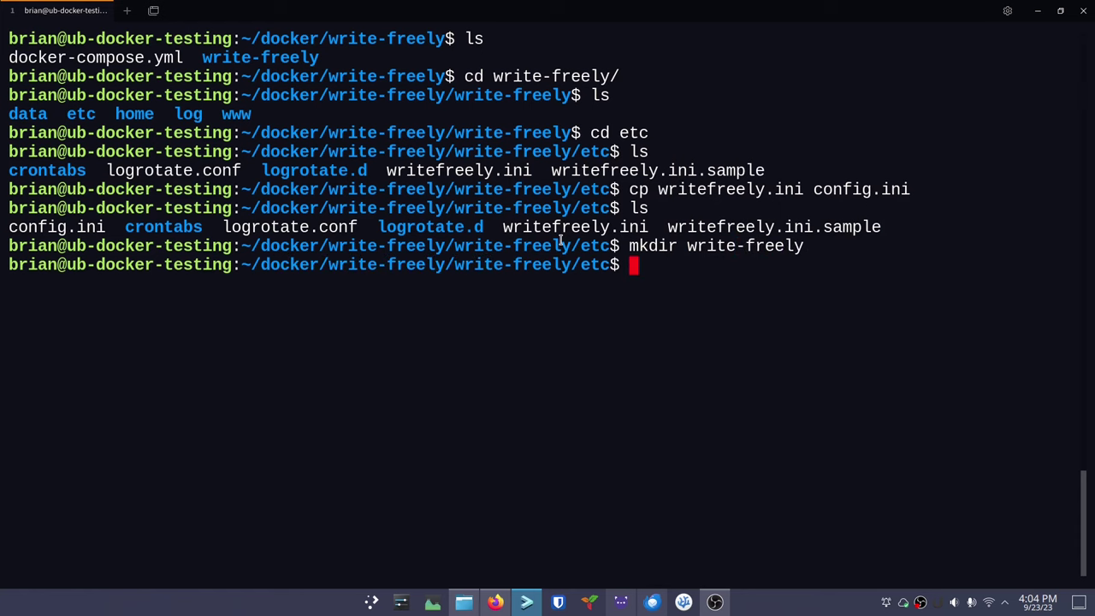
type("mv config.ini")
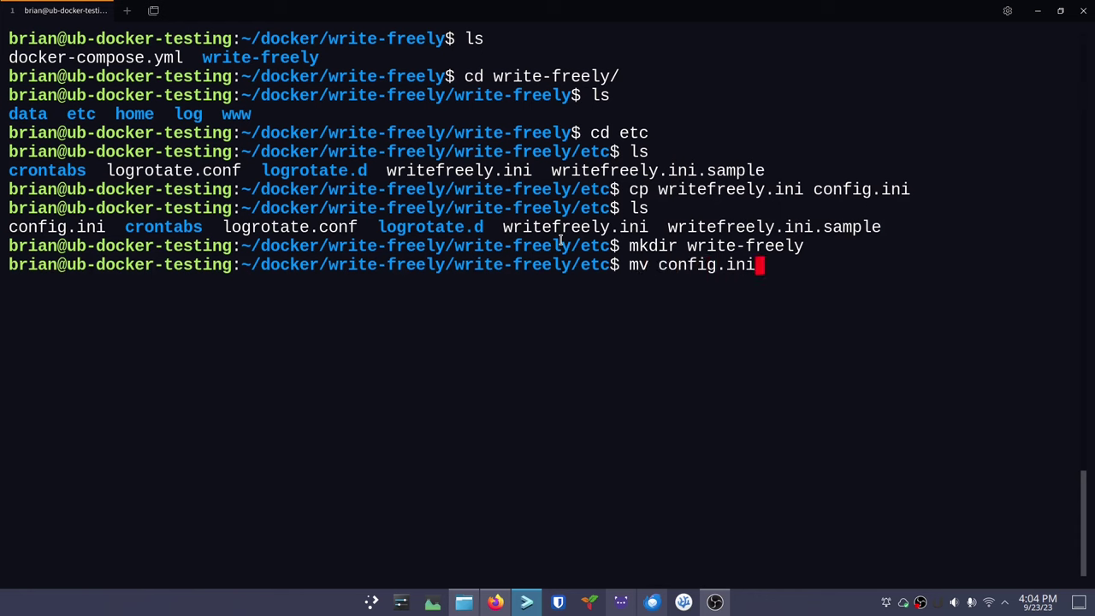
type(" ./writ")
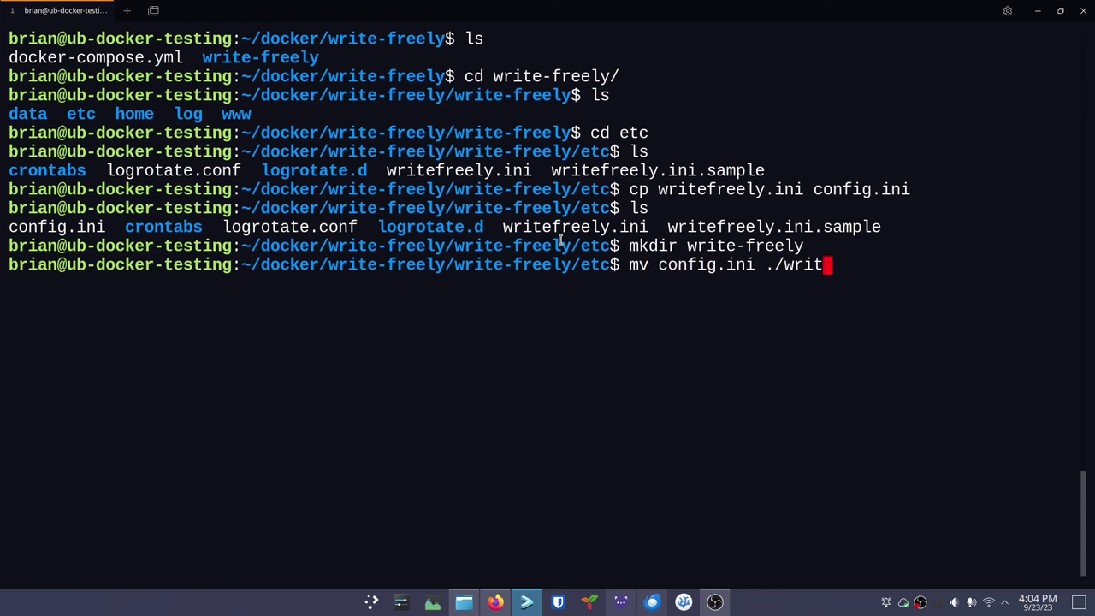
type("e-f")
key("Tab")
key("Return")
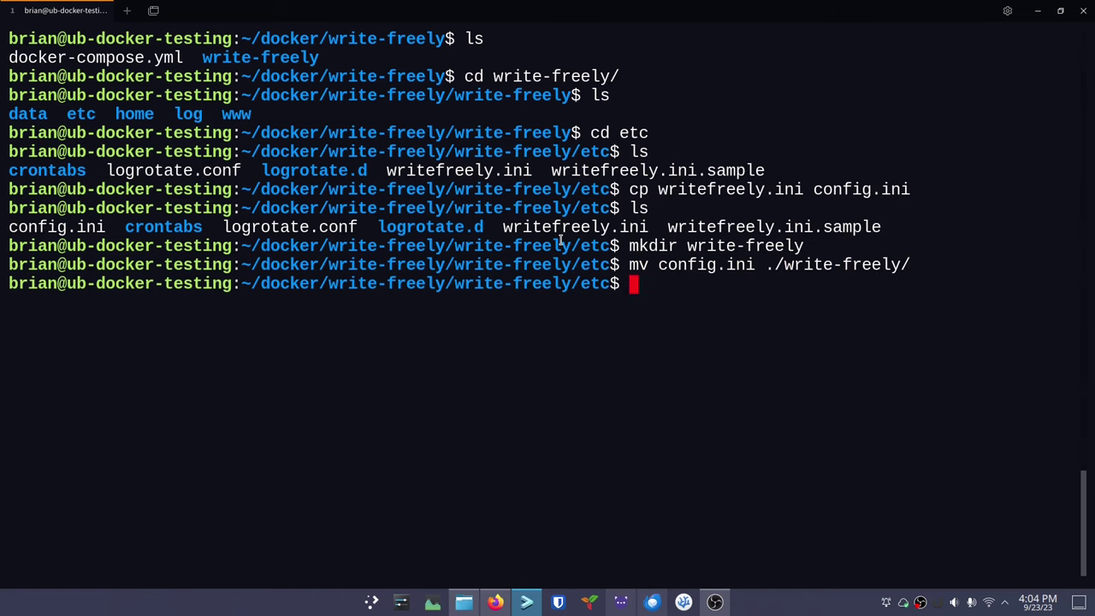
type("cd writ")
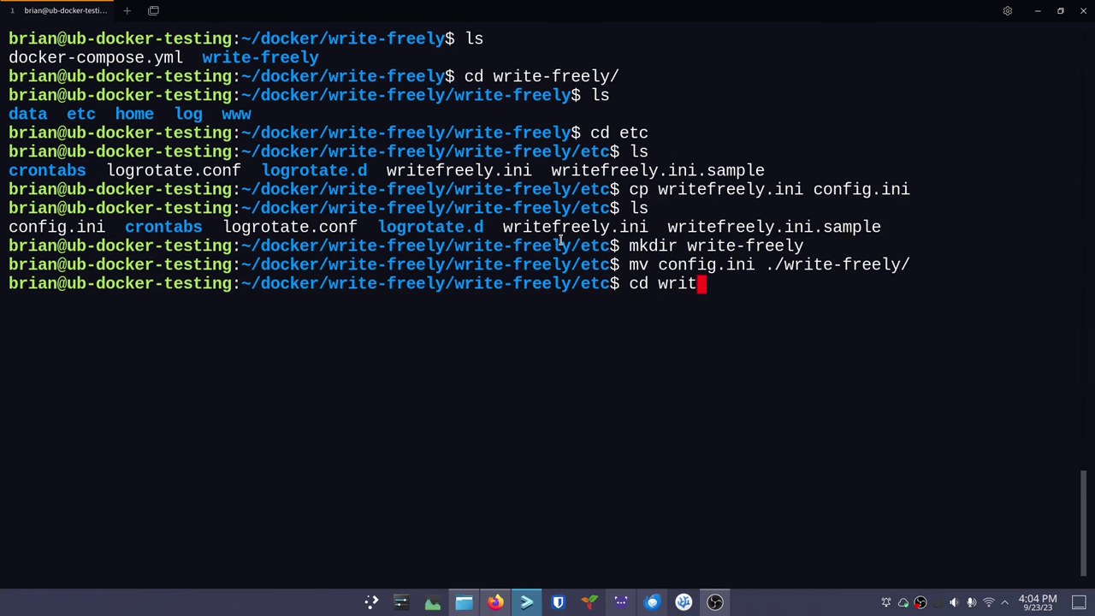
key("Tab")
key("Return")
type("ls")
key("Return")
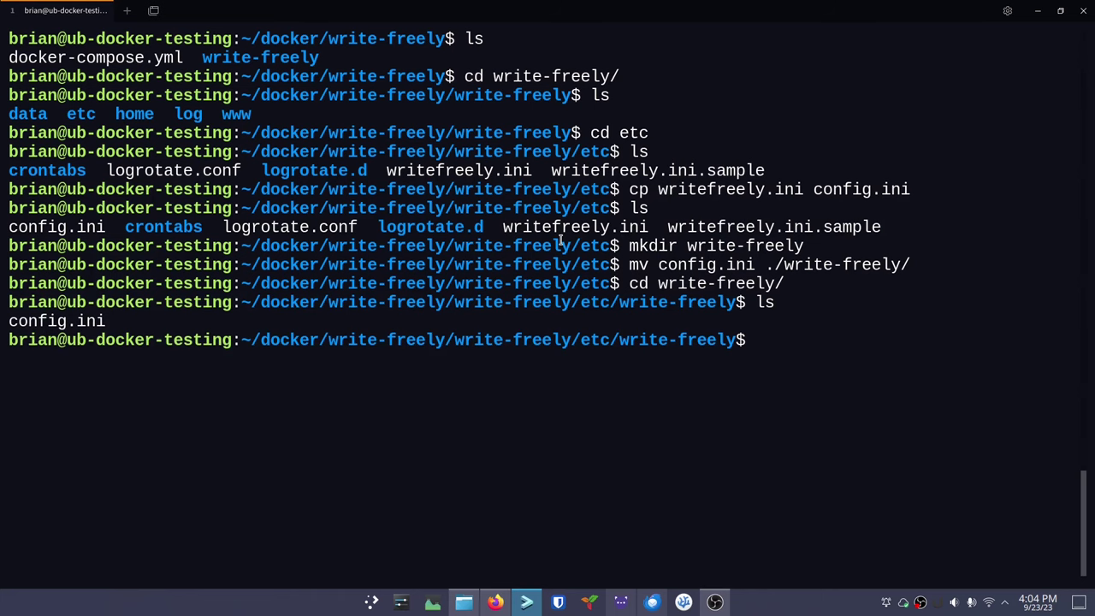
Step: Open config.ini in nano and move to the bind line of [server]
type("nano config")
key("Tab")
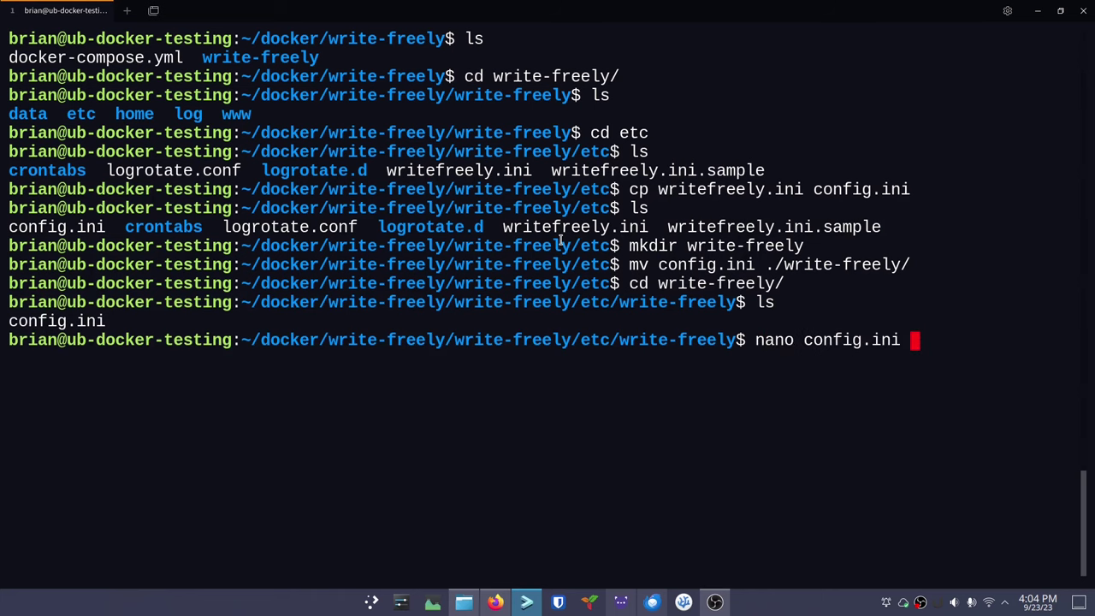
key("Return")
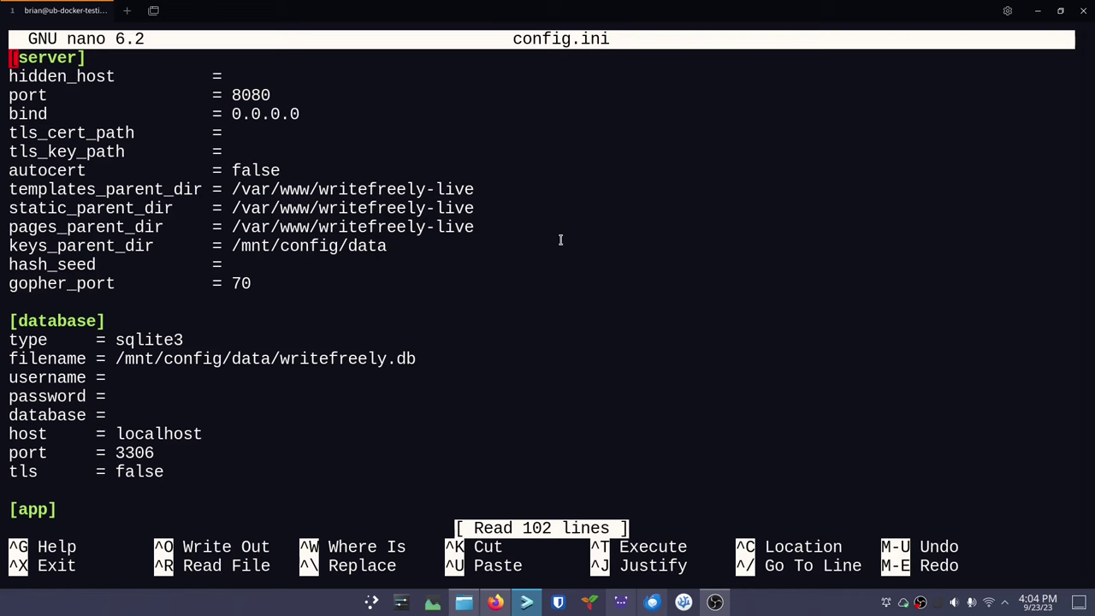
key("Down")
key("Down")
key("Down")
key("Down")
key("Up")
Step: Highlight the 0.0.0.0 bind address, then move down to the database port setting
left_click_drag(301, 114, 228, 114)
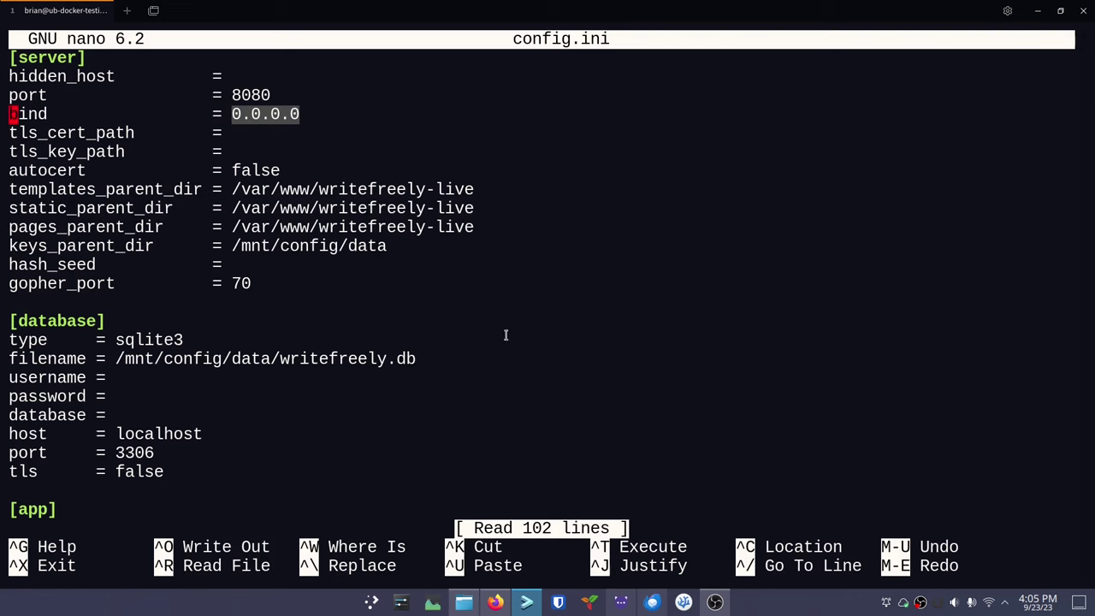
left_click(313, 114)
left_click_drag(300, 114, 224, 114)
left_click(307, 113)
left_click_drag(306, 114, 232, 114)
left_click(282, 114)
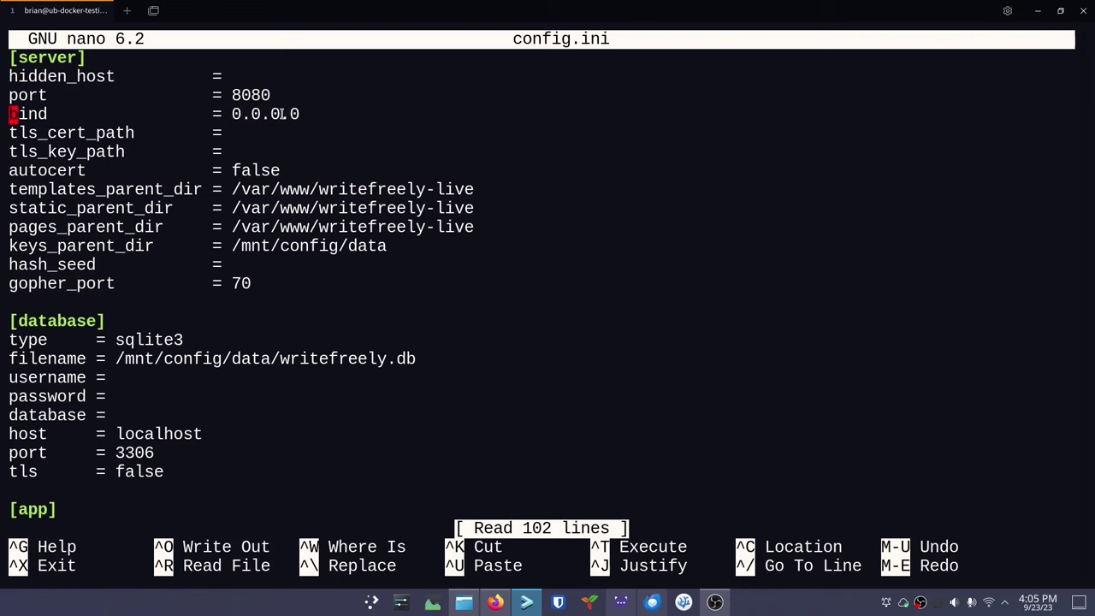
mouse_move(301, 114)
left_mouse_down()
mouse_move(228, 112)
mouse_move(308, 114)
mouse_move(295, 114)
left_mouse_up()
left_click(304, 114)
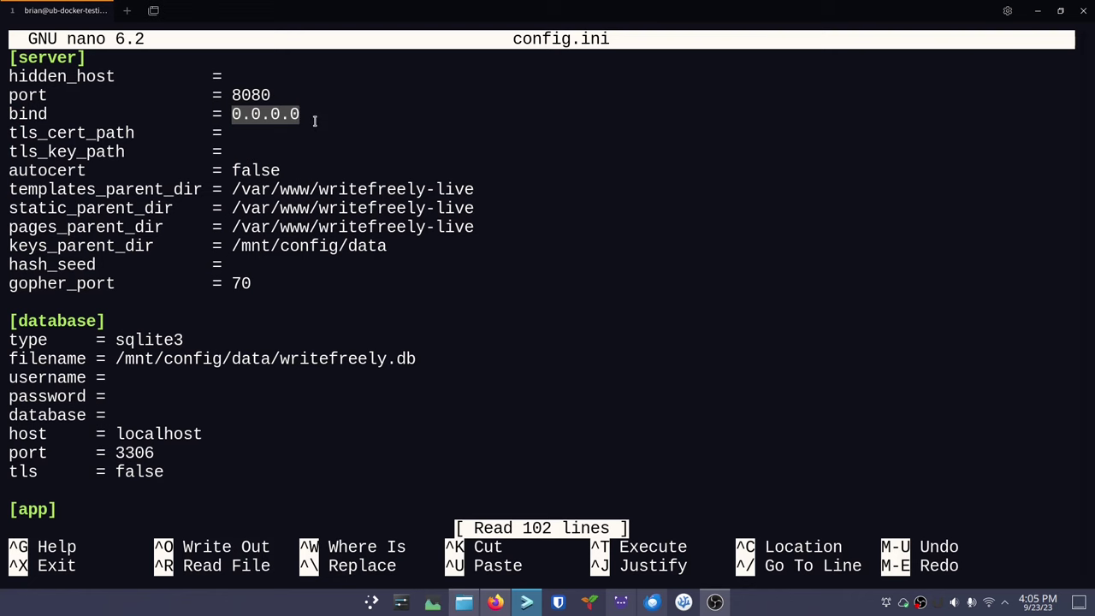
left_click(310, 115)
left_click_drag(299, 113, 224, 111)
key("Down")
key("Down")
key("Down")
key("Down")
key("Down")
key("Down")
key("Down")
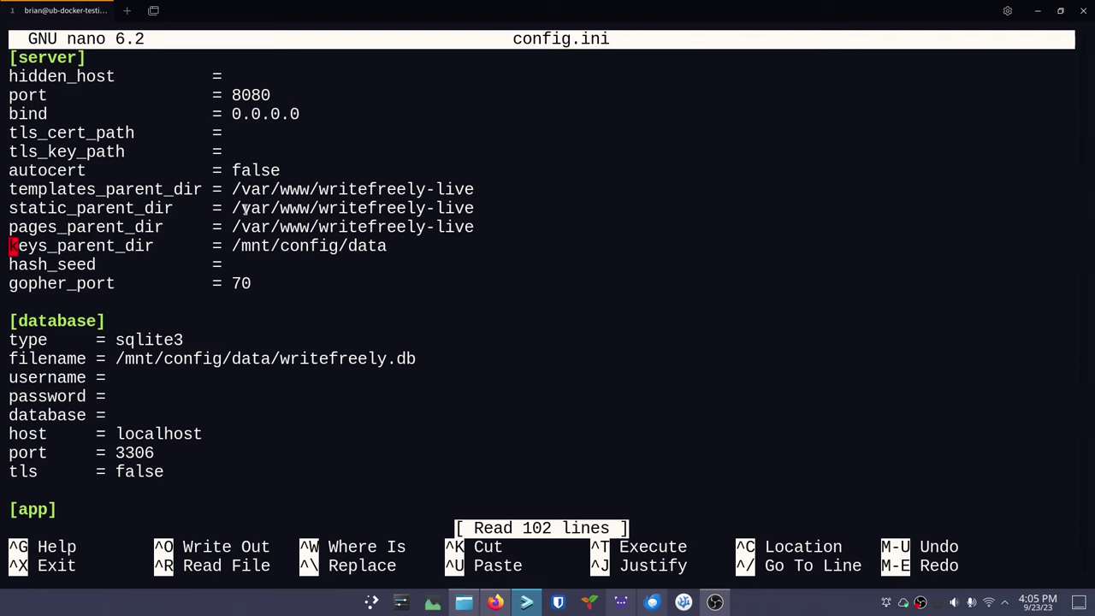
key("Down")
key("Down")
key("Down")
key("Down")
key("Down")
key("Down")
key("Down")
key("Down")
key("Down")
key("Down")
key("Down")
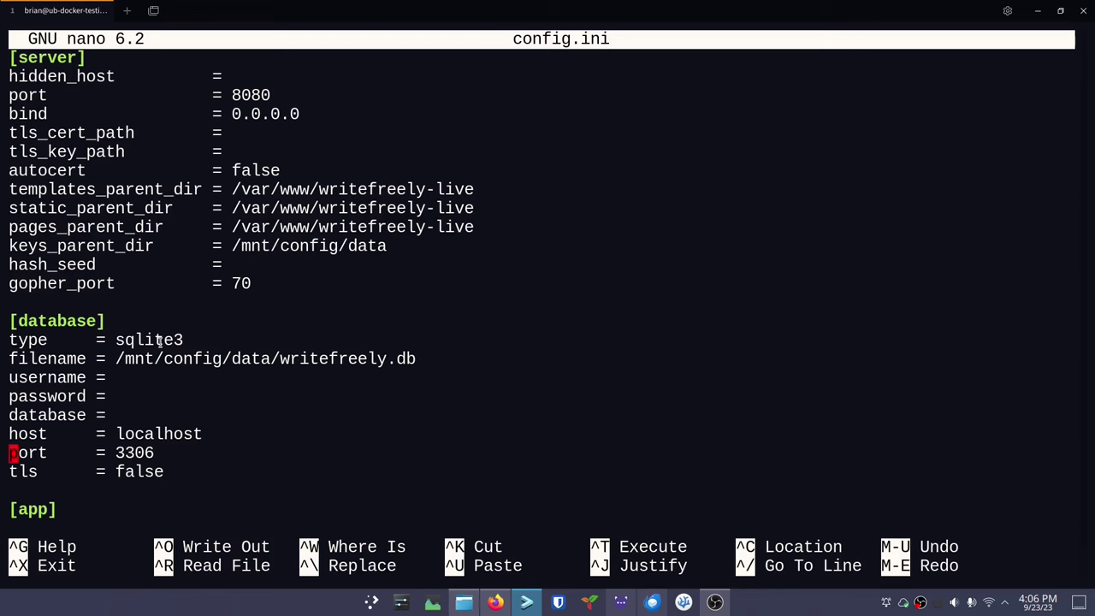
Step: Replace the site_name value Blog Site with My DIY Test
key("Down")
key("Down")
key("Down")
key("Down")
key("Down")
key("Down")
key("Down")
key("Down")
key("Down")
key("Down")
key("Down")
key("Down")
key("Down")
key("Down")
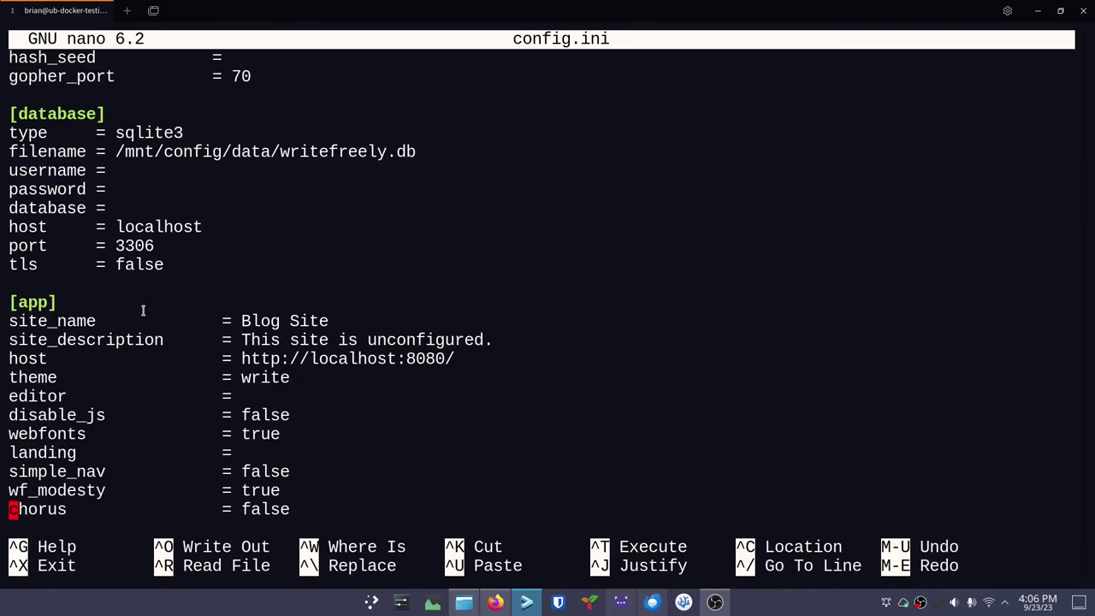
key("Down")
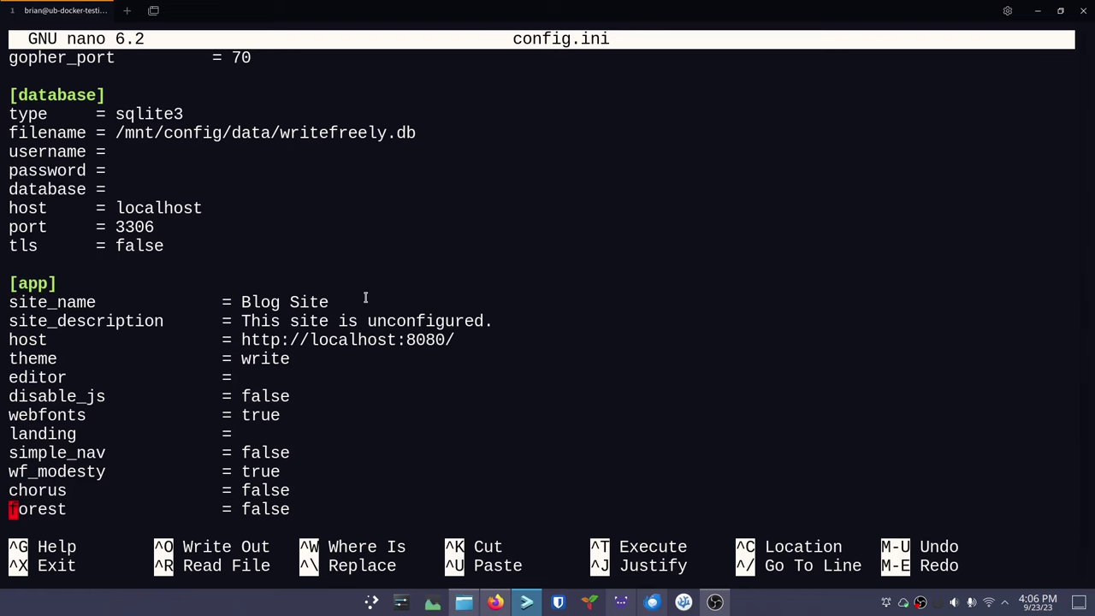
key("Down")
key("Up")
key("Up")
key("Up")
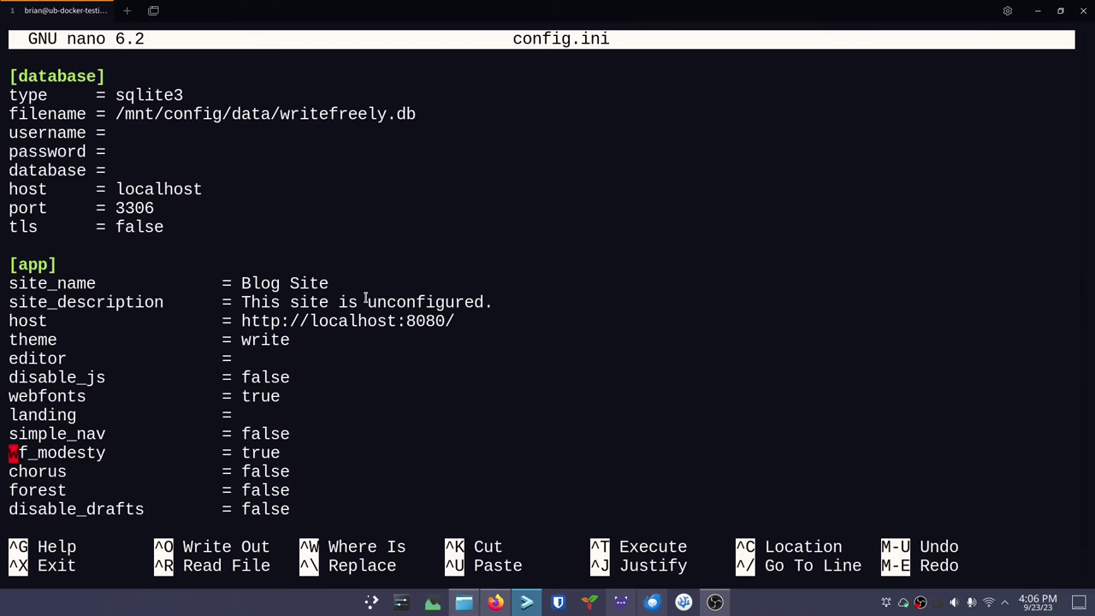
key("Up")
key("Up")
key("Up")
key("Up")
key("Up")
key("Up")
key("Up")
key("Up")
key("Up")
key("Right")
key("Right")
key("Right")
key("Right")
key("Right")
key("Right")
key("Right")
key("Right")
key("Right")
key("Right")
key("Right")
key("Right")
key("Right")
key("Right")
key("Right")
key("Right")
key("Right")
key("Right")
key("Right")
key("Right")
key("Right")
key("Right")
key("Right")
key("Right")
key("Right")
key("Right")
key("Right")
key("Right")
key("Right")
key("Right")
key("Left")
key("BackSpace")
key("BackSpace")
key("BackSpace")
key("BackSpace")
key("BackSpace")
key("BackSpace")
key("BackSpace")
key("BackSpace")
key("BackSpace")
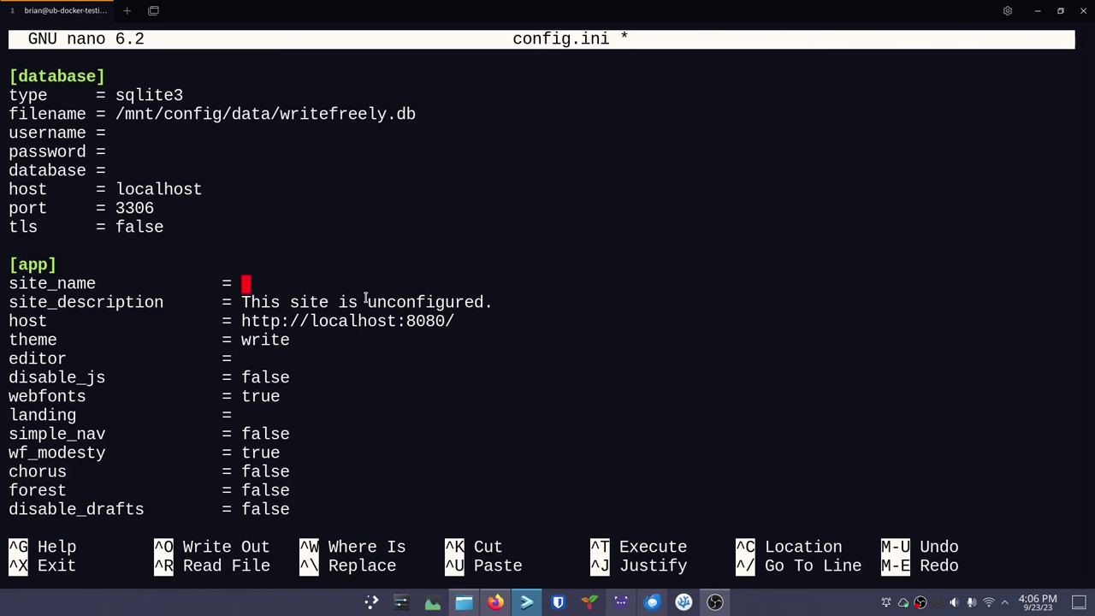
type("My DIY Test")
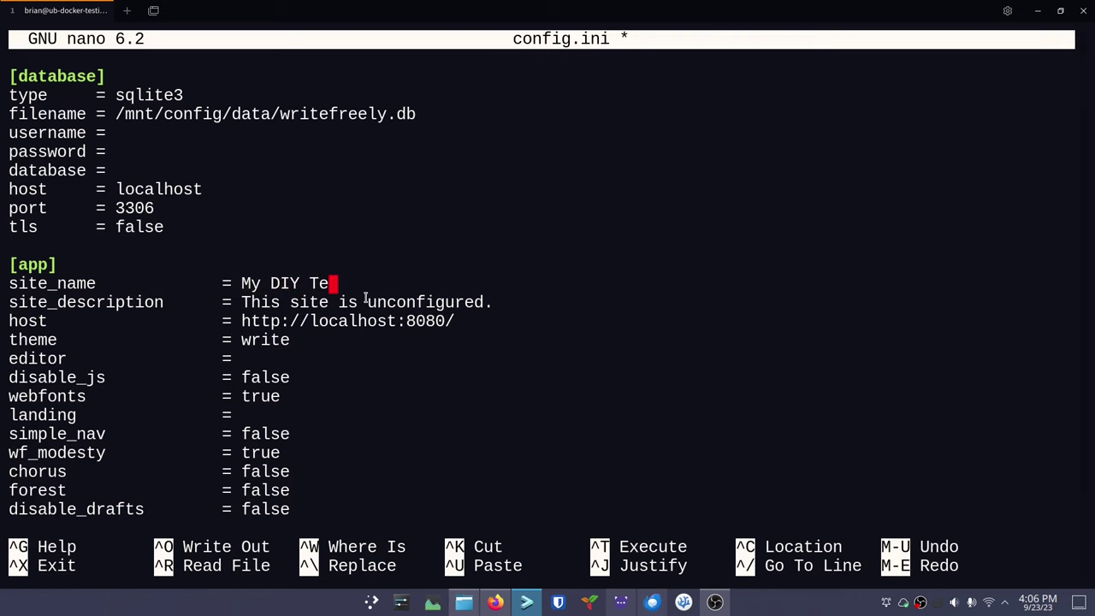
Step: Rewrite site_description to read 'This site is my test diy.'
key("Down")
key("Right")
key("Right")
key("Right")
key("Right")
key("Right")
key("Right")
key("Right")
key("Right")
key("Right")
key("Right")
key("Right")
key("Right")
key("Right")
key("Right")
key("BackSpace")
key("BackSpace")
key("BackSpace")
key("BackSpace")
key("BackSpace")
key("BackSpace")
key("BackSpace")
key("BackSpace")
key("BackSpace")
key("BackSpace")
key("BackSpace")
key("BackSpace")
key("BackSpace")
key("BackSpace")
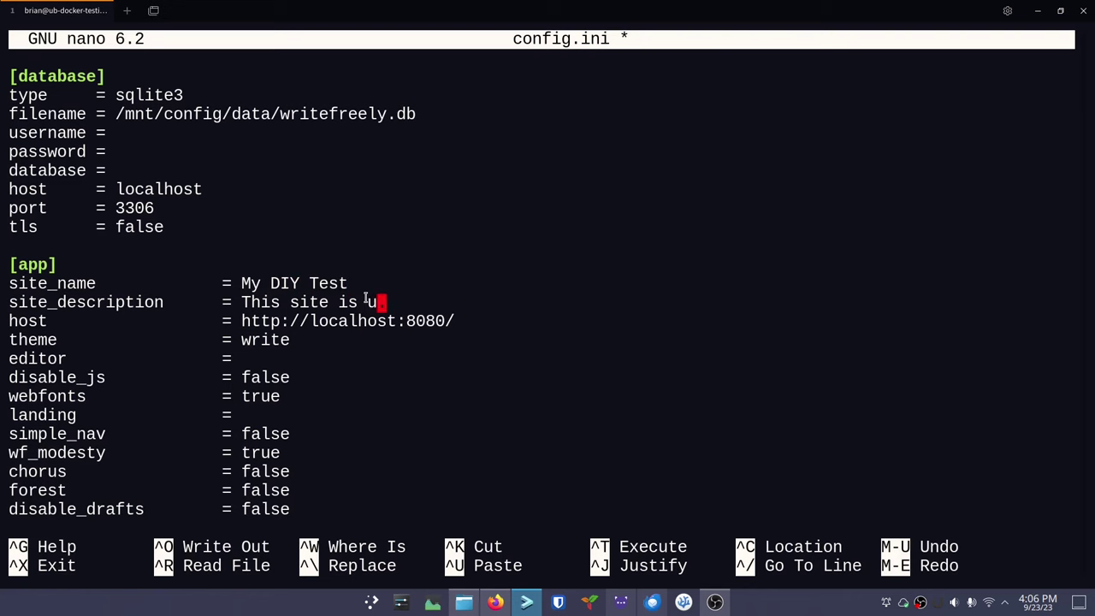
type(",")
key("BackSpace")
type("my test diy/")
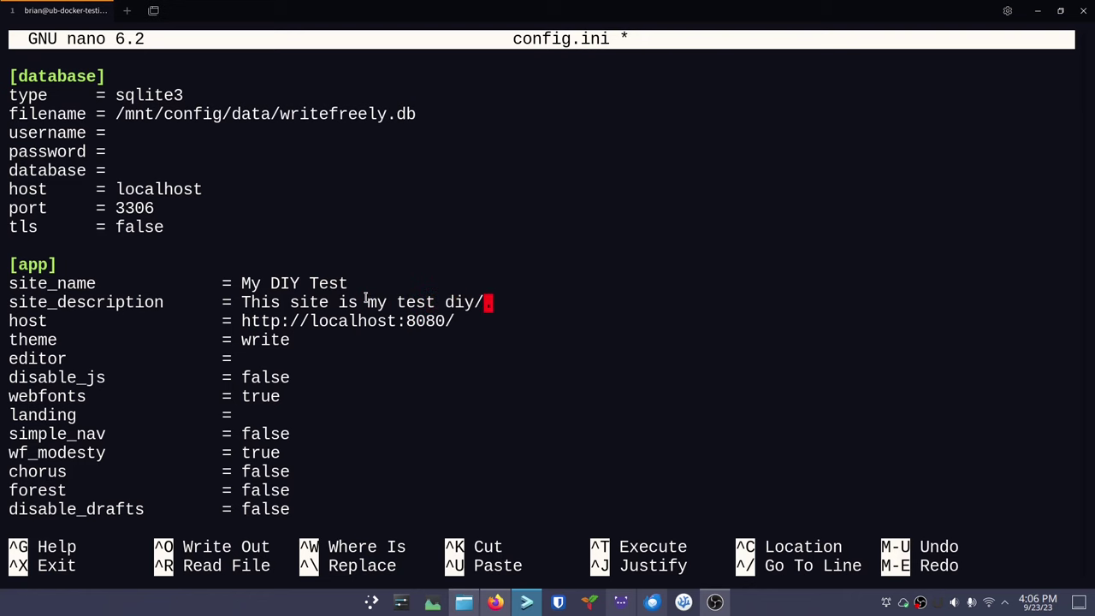
key("BackSpace")
type(".")
key("Down")
key("Down")
key("Left")
key("Left")
key("Left")
key("Left")
key("Left")
key("Down")
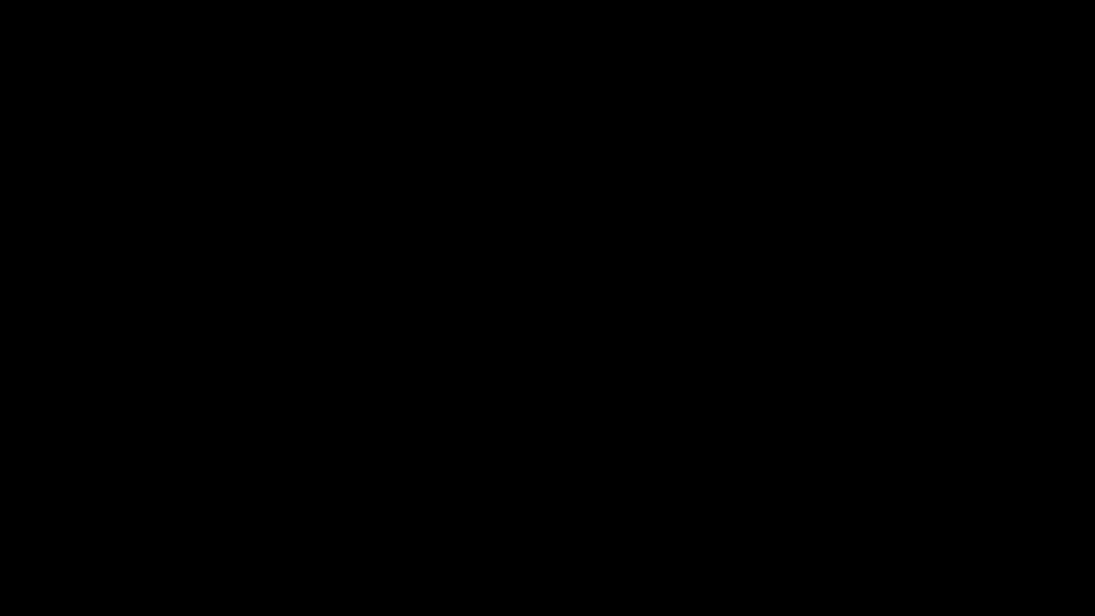
key("Down")
key("Down")
key("Down")
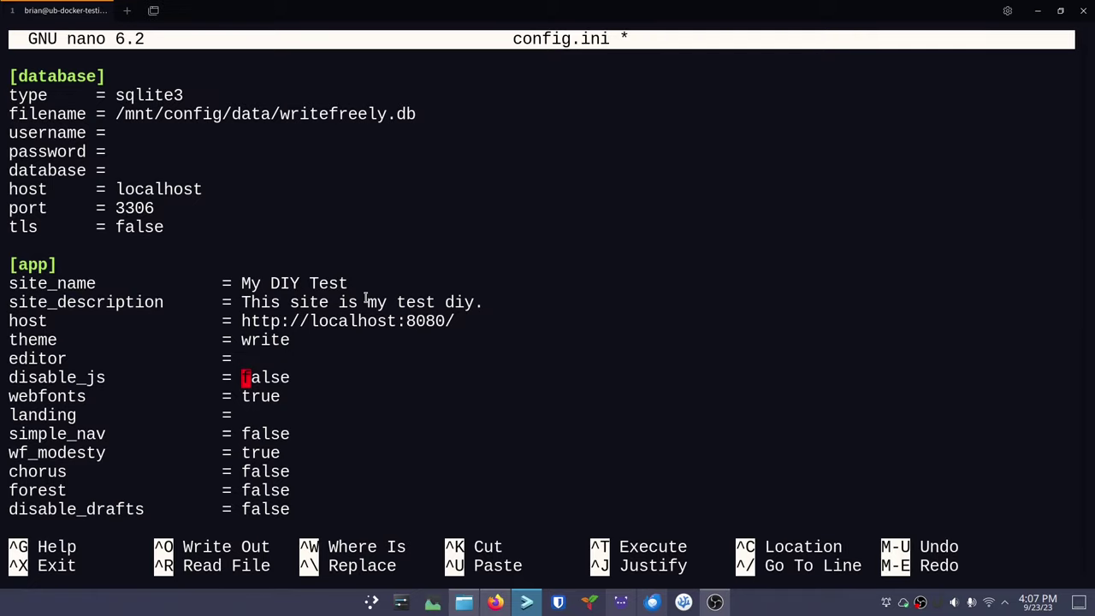
key("Down")
key("Down")
key("Down")
key("Down")
key("Down")
key("Down")
key("Down")
key("Down")
key("Down")
key("Down")
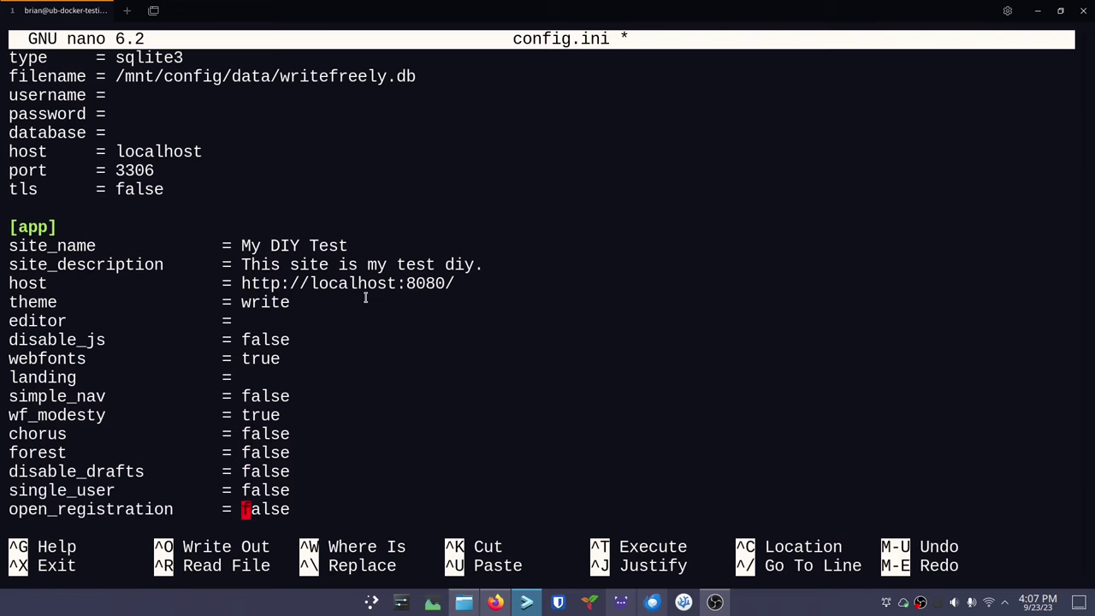
key("Down")
key("Down")
key("Down")
key("Down")
key("Down")
key("Down")
key("Down")
key("Down")
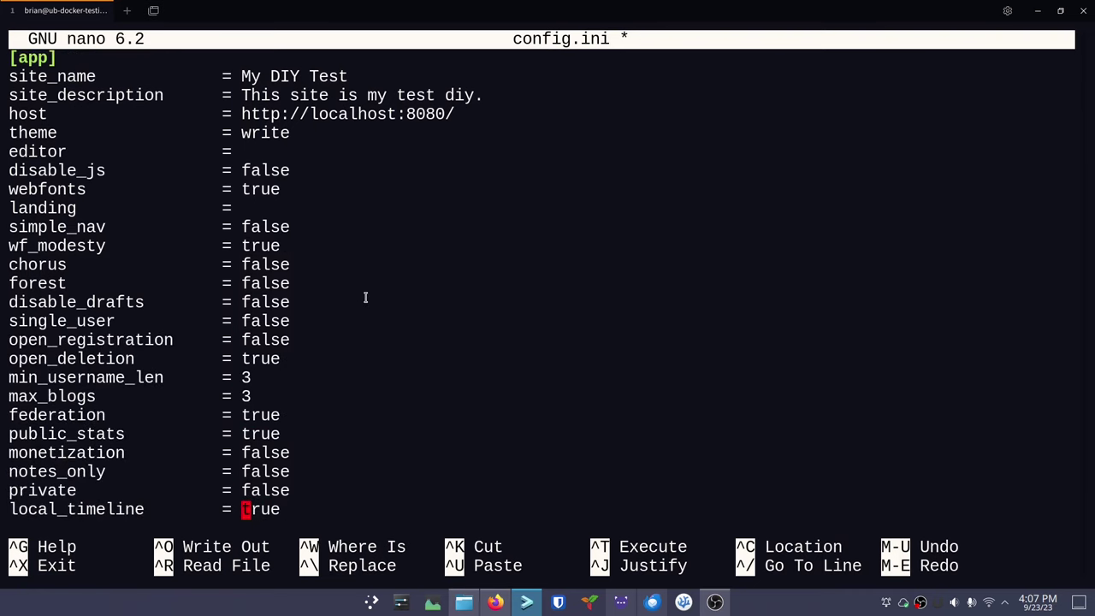
Step: Scroll through the OAuth sections to the file's end and save config.ini with Ctrl+O
key("Down")
key("Down")
key("Down")
key("Down")
key("Down")
key("Down")
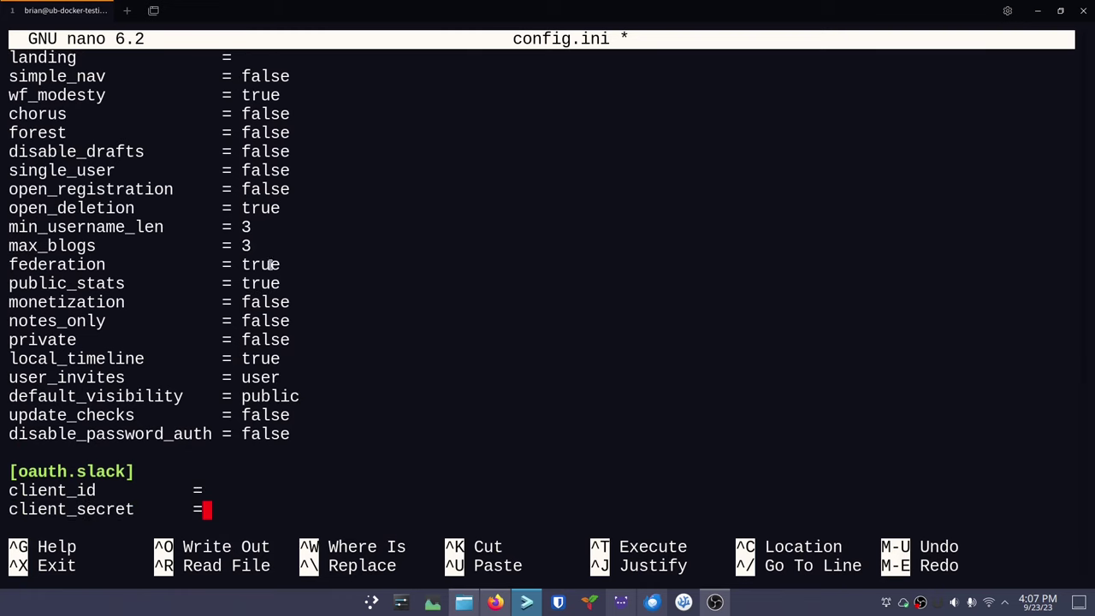
left_click_drag(273, 264, 243, 264)
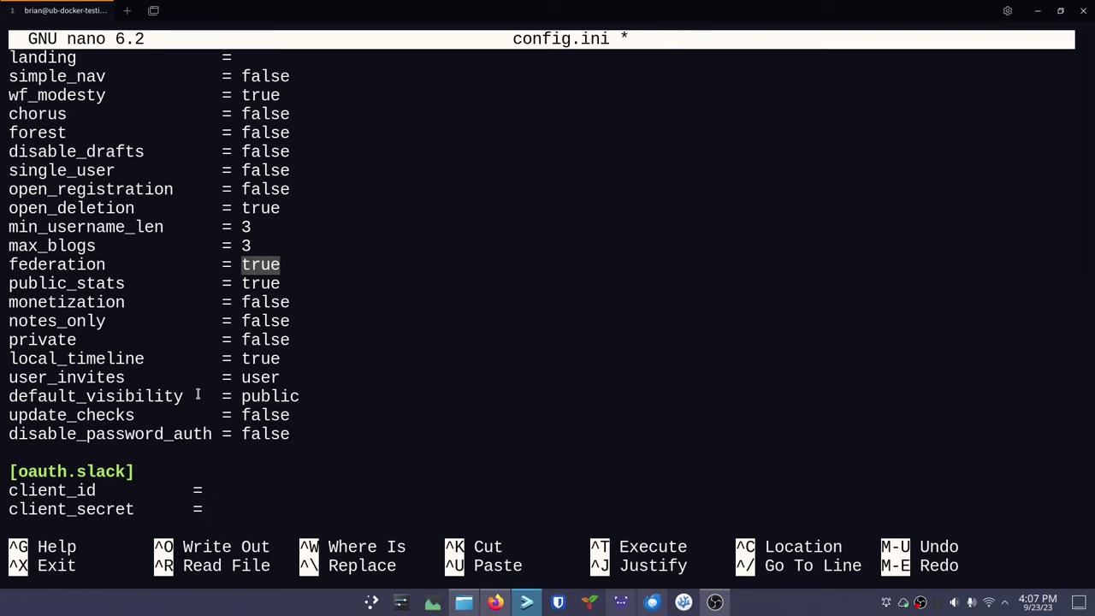
key("Down")
key("Down")
key("Down")
key("Down")
key("Down")
key("Down")
key("Down")
key("Down")
key("Down")
key("Down")
key("Down")
key("Down")
key("Down")
key("Down")
key("Down")
key("Down")
key("Down")
key("Down")
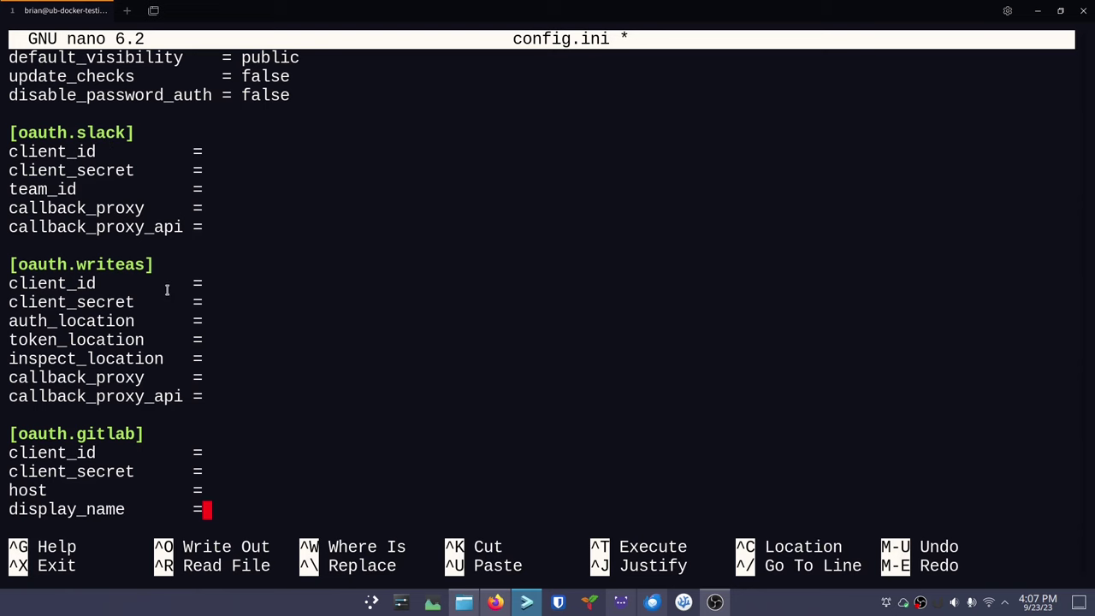
key("Down")
key("Down")
key("Down")
key("Down")
key("Down")
key("Down")
key("Down")
key("Down")
key("Down")
key("Down")
key("Down")
key("Down")
key("Down")
key("Down")
key("Down")
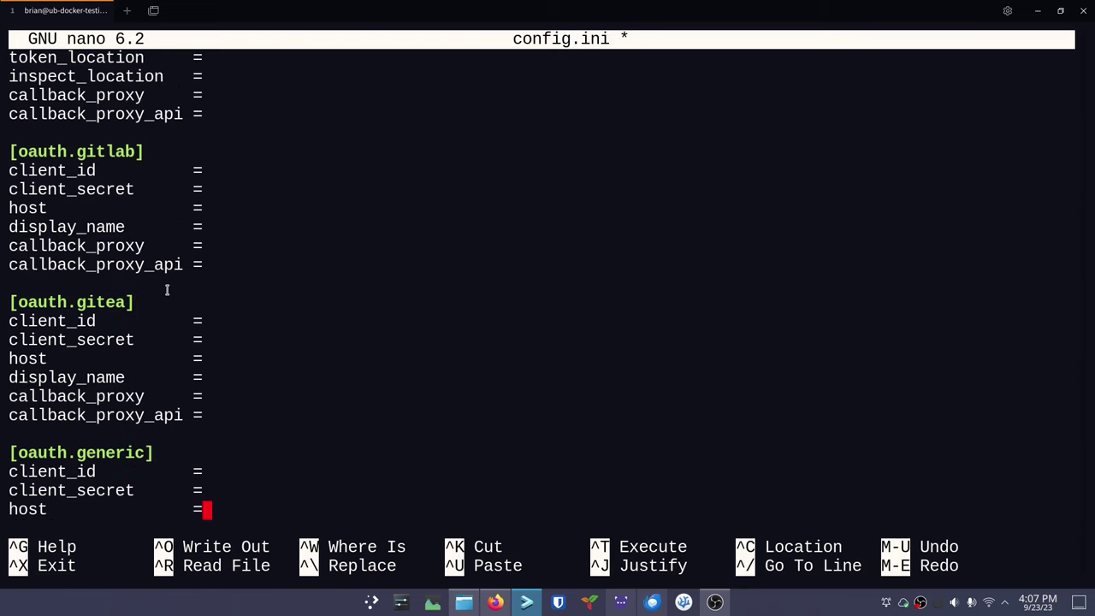
key("Down")
key("Down")
key("Down")
key("Down")
key("Down")
key("Down")
key("Down")
key("Down")
key("Down")
key("Down")
key("Down")
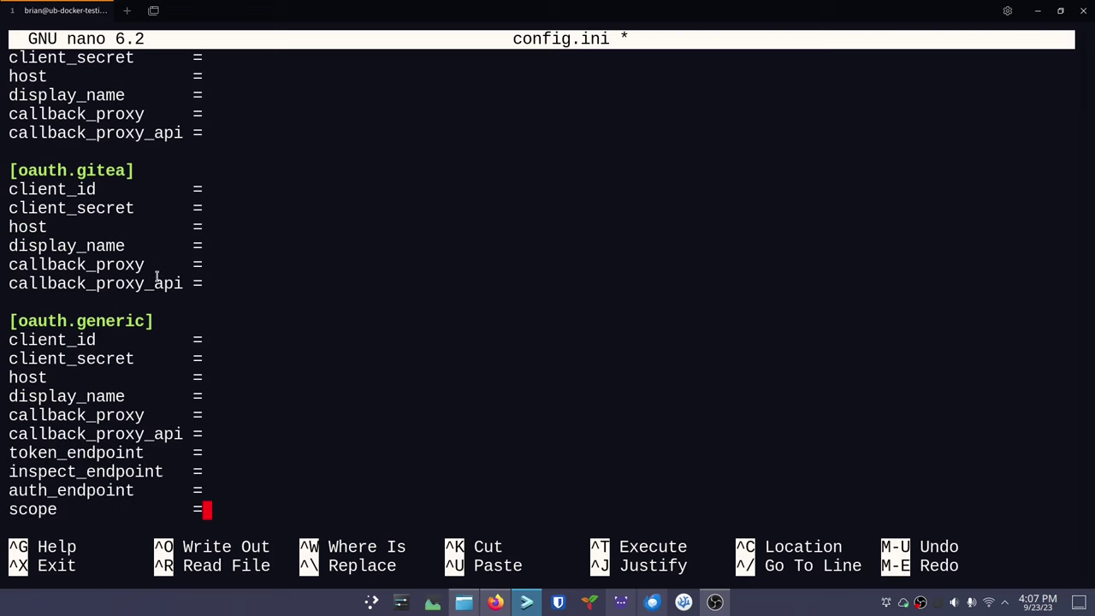
key("Down")
key("Down")
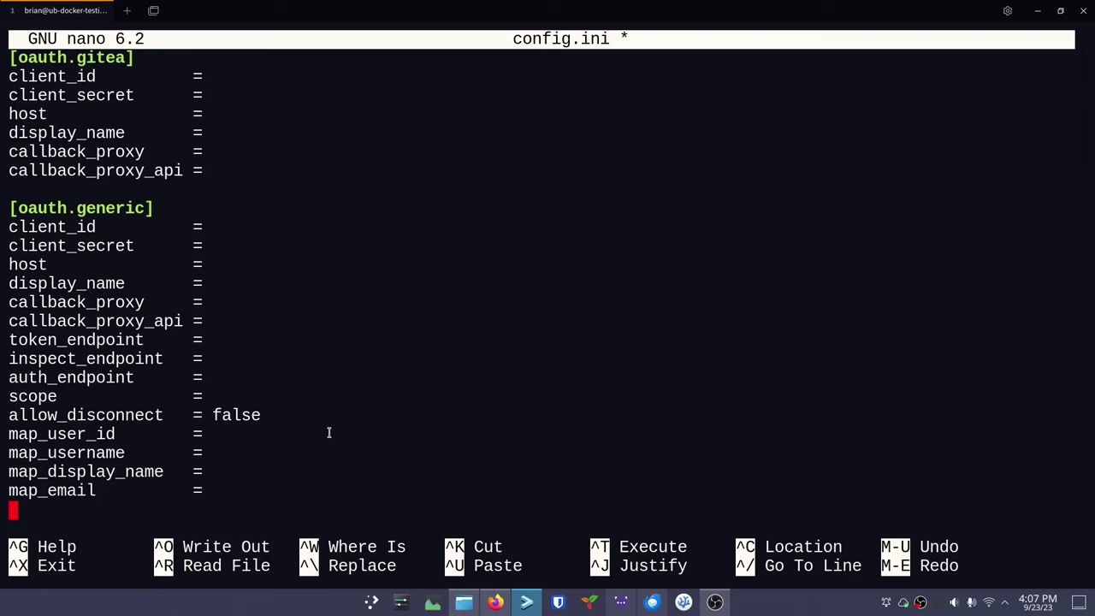
key("ctrl+o")
key("Return")
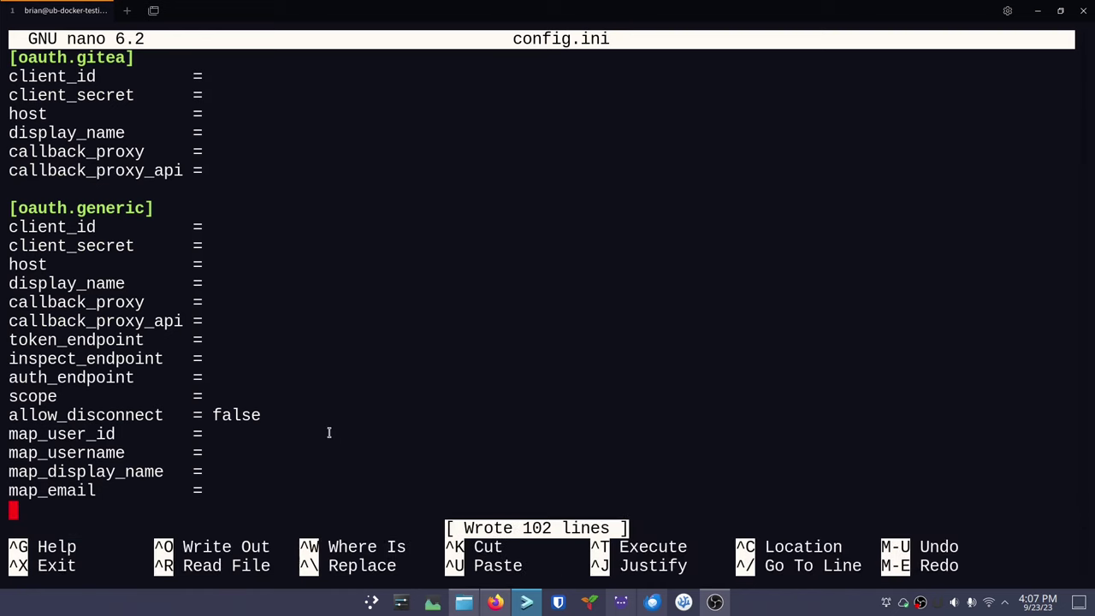
Step: Exit nano, go up three folders to ~/docker/write-freely, and run docker compose restart
key("ctrl+x")
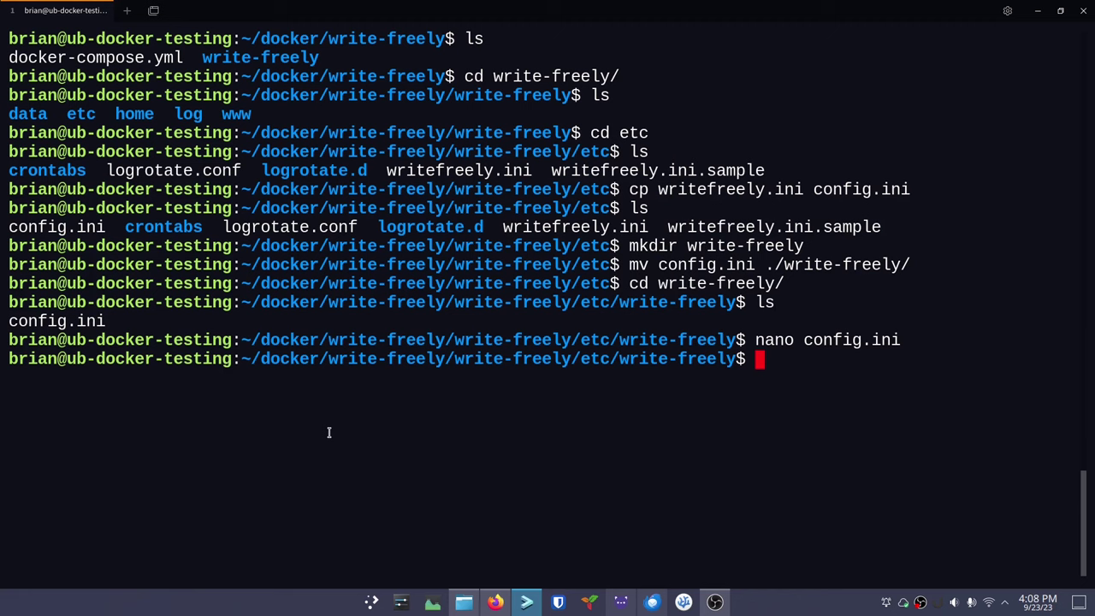
type("cd ..")
key("Return")
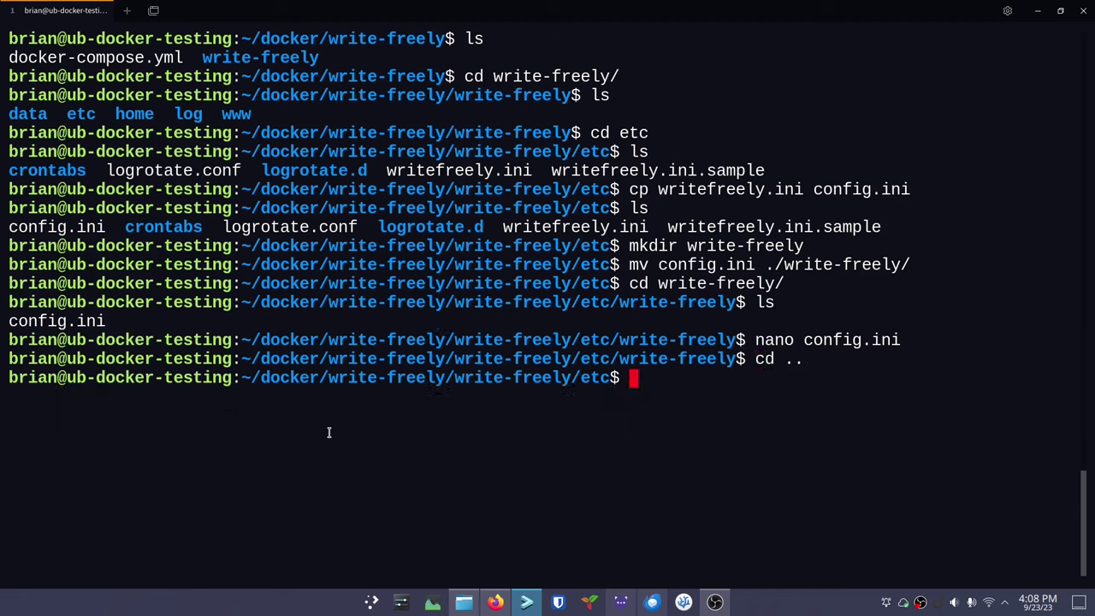
type("cd ..")
key("Return")
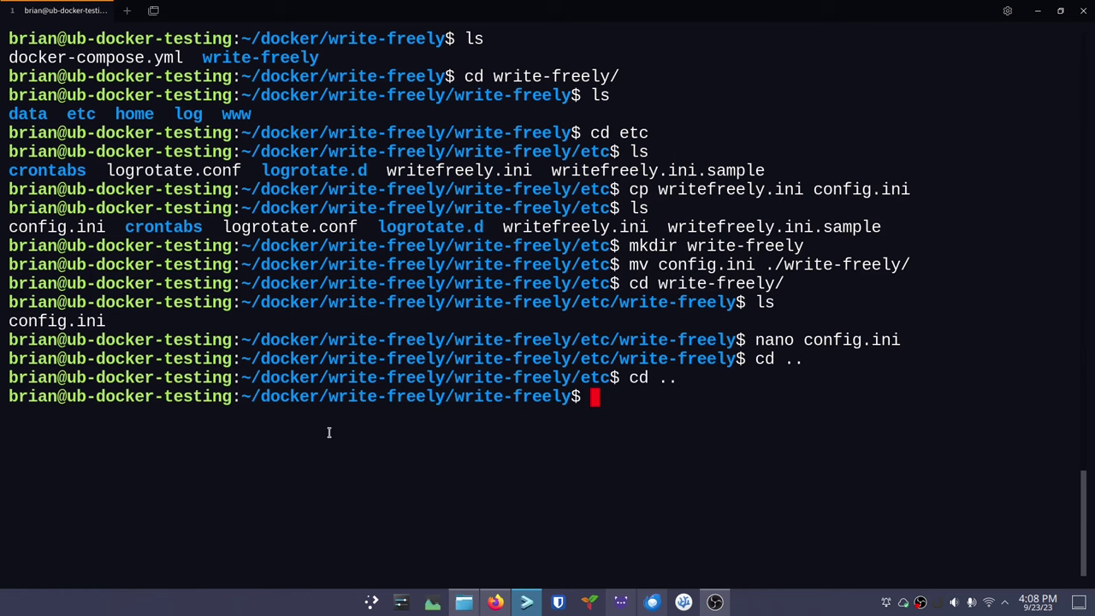
type("cd ..")
key("Return")
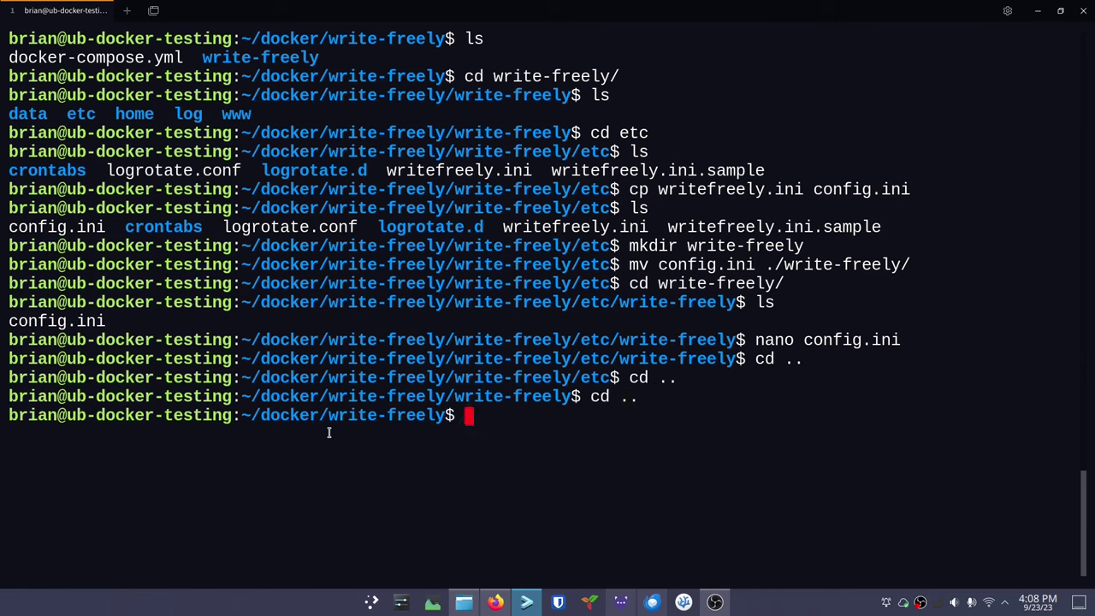
type("docker compose restart")
key("Return")
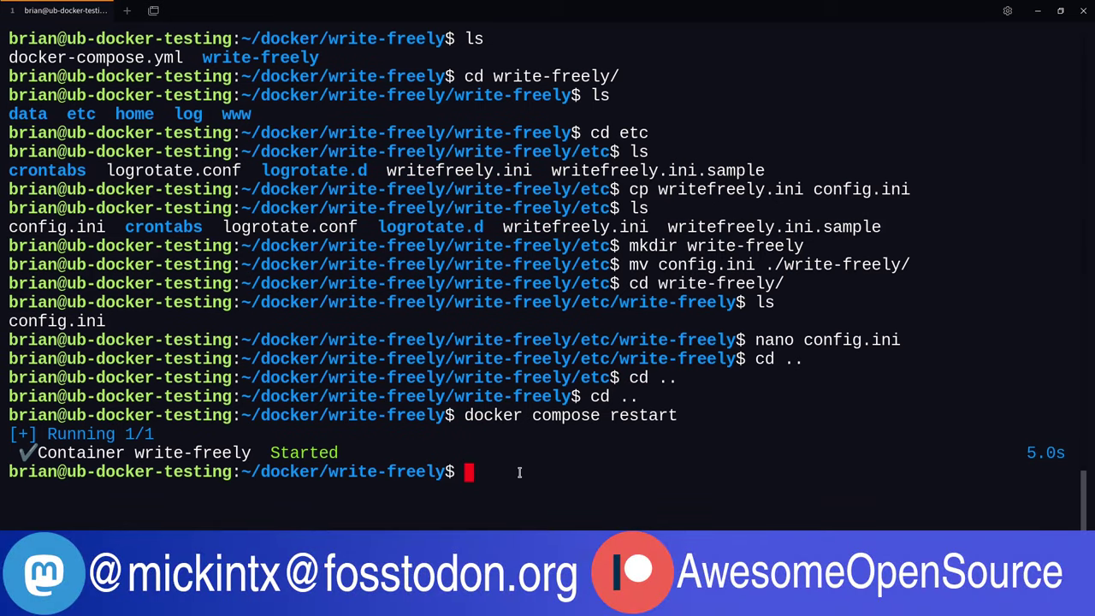
Step: Run docker exec -it write-freely /bin/bash, clear the screen, and switch to Firefox
type("dock")
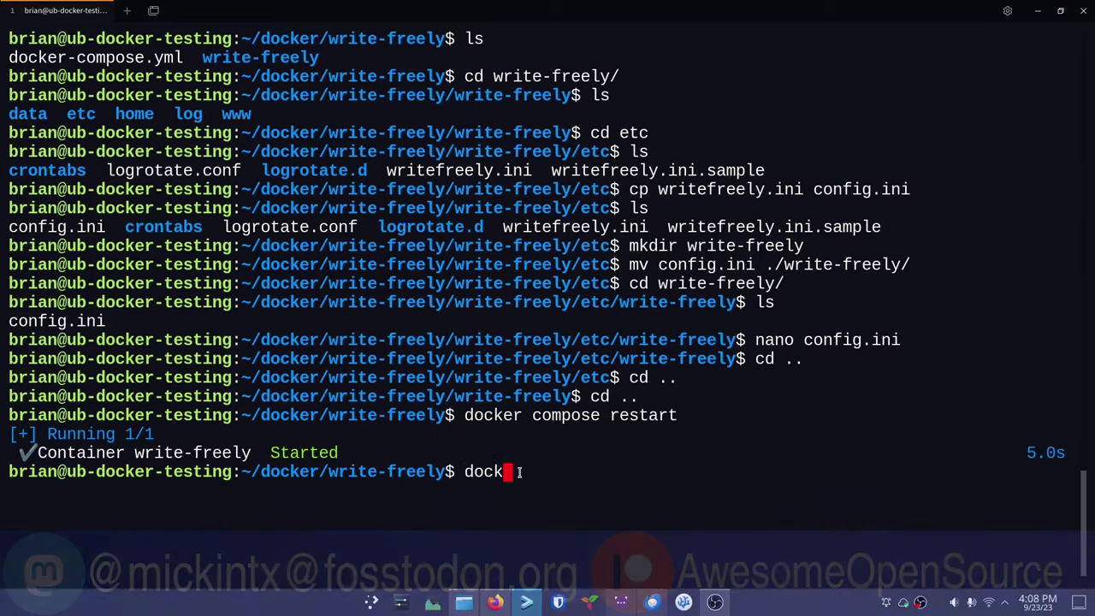
type("er exec")
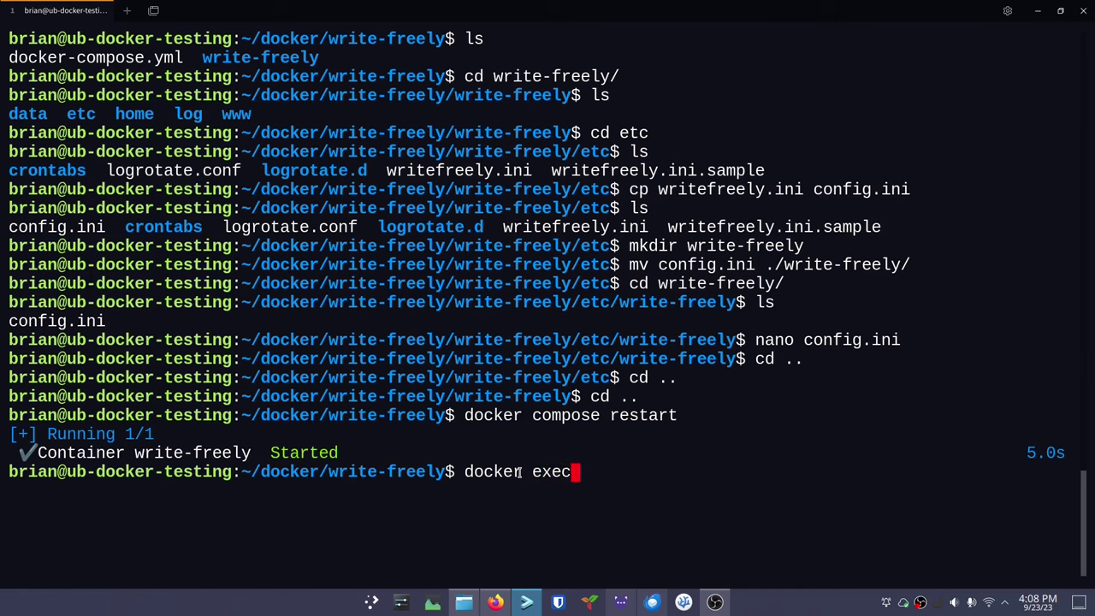
type(" -it")
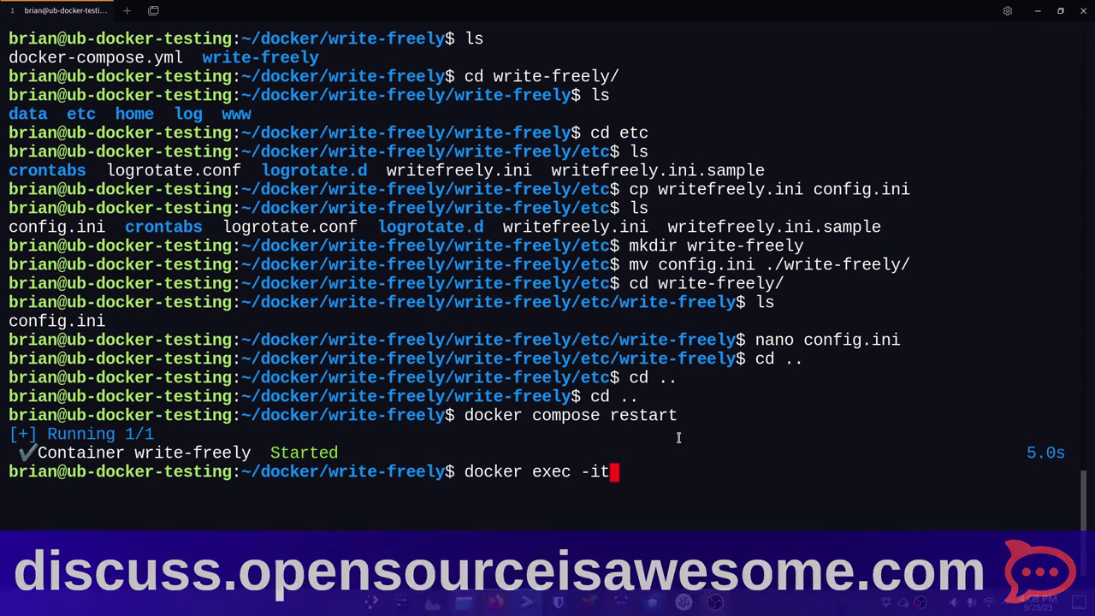
type("write-freely ")
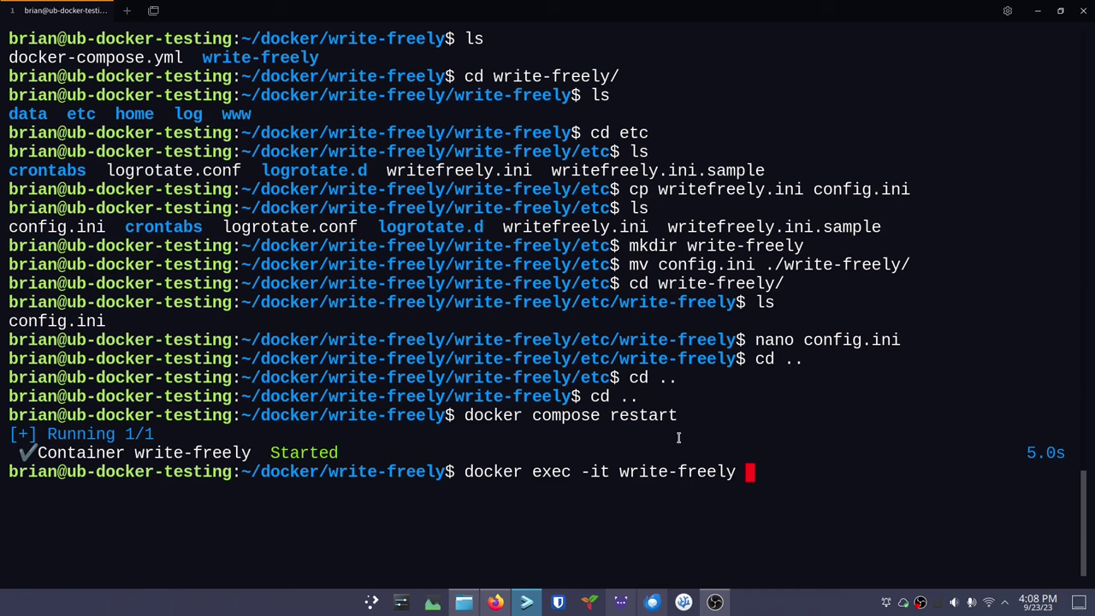
type("/bin/b")
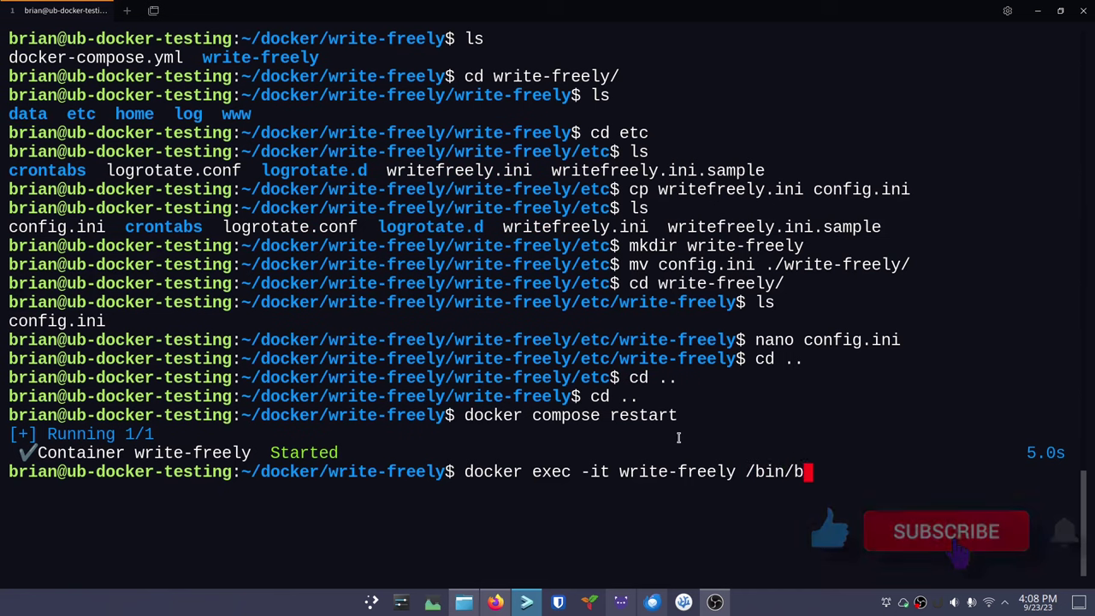
type("ash")
key("Return")
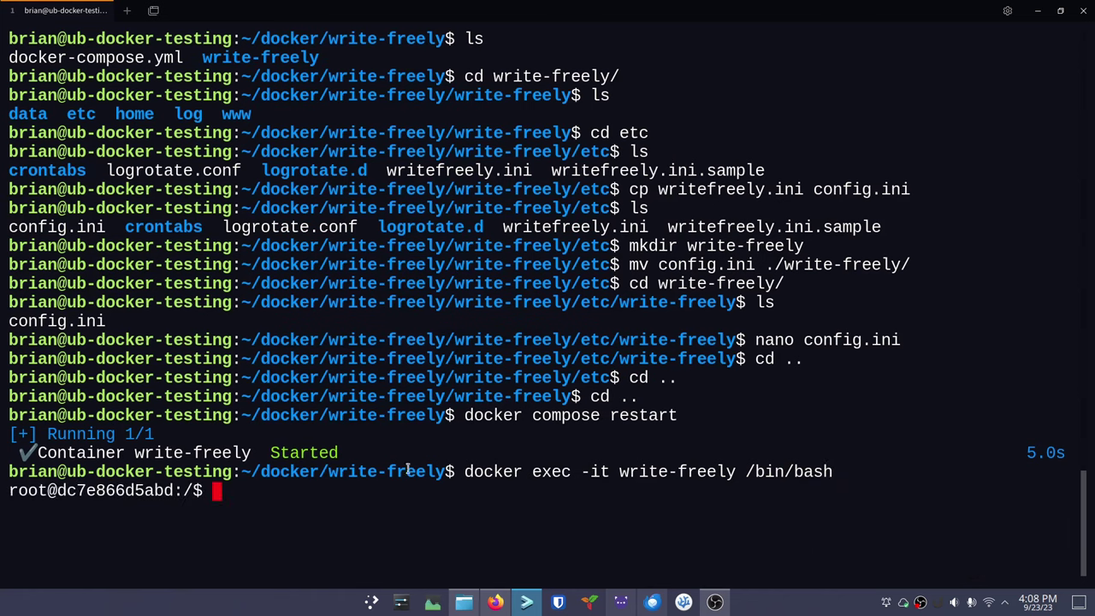
key("ctrl+l")
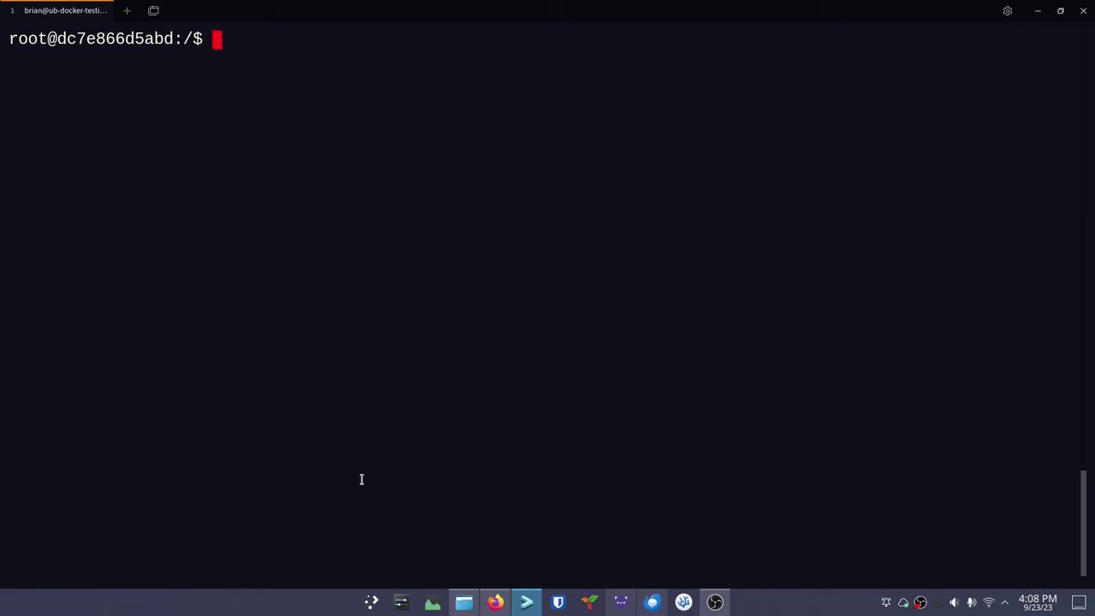
left_click(504, 602)
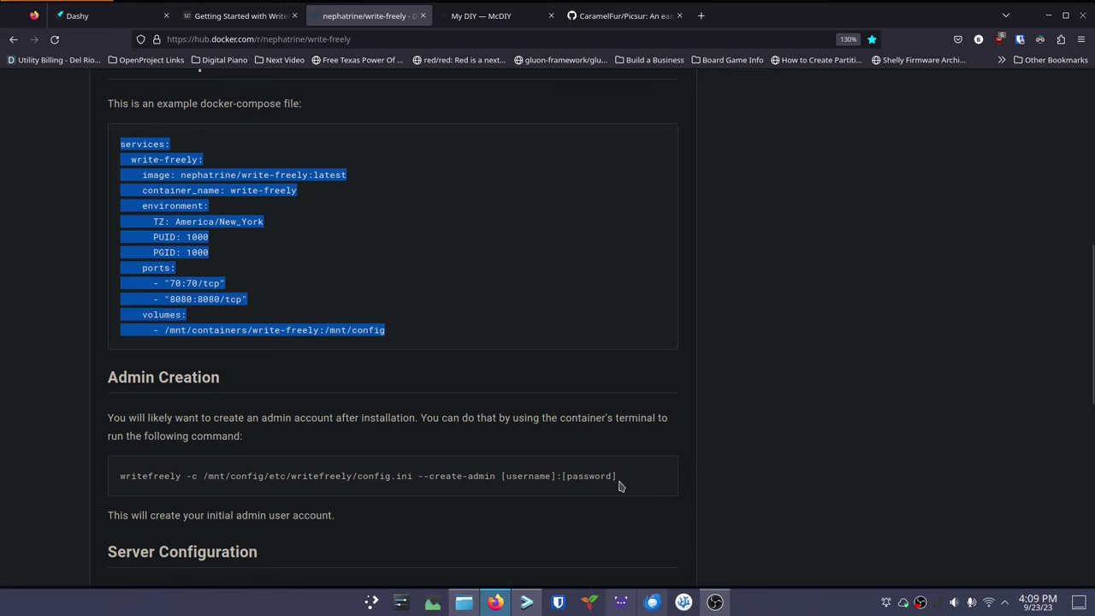
Step: Select the writefreely --create-admin command under Admin Creation and return to the terminal
left_click_drag(618, 477, 120, 475)
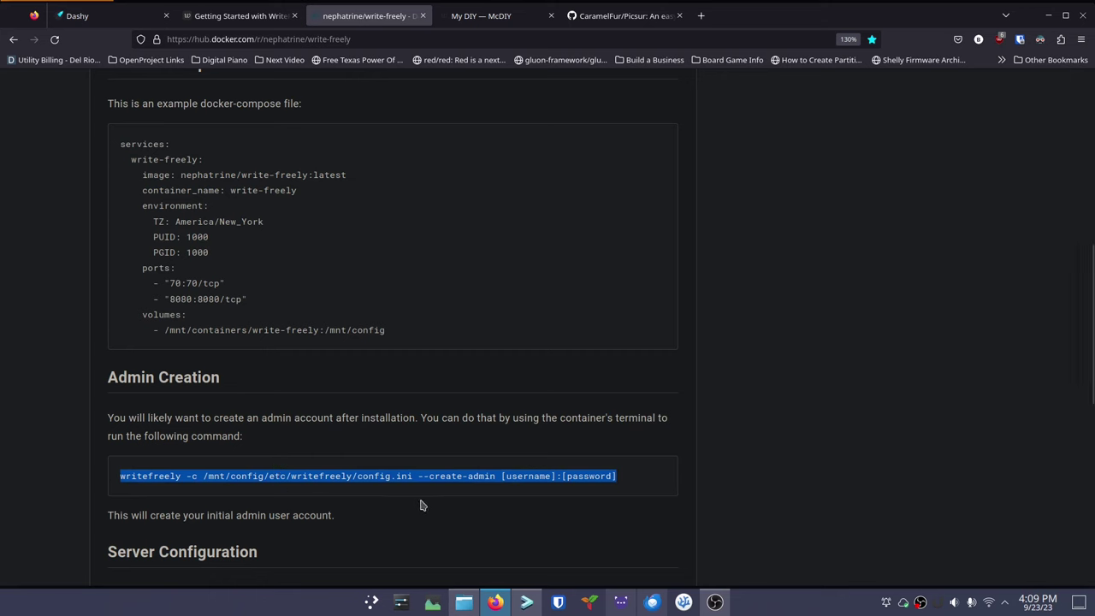
left_click(531, 602)
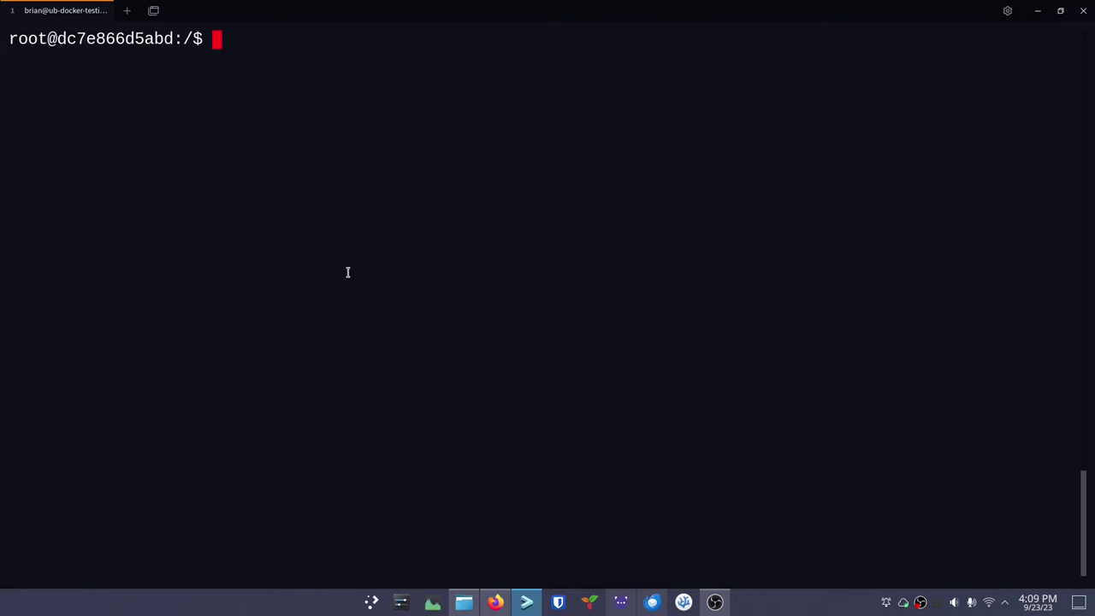
Step: Run writefreely --create-admin with the admin username and password; it fails on missing config.ini
key("ctrl+shift+v")
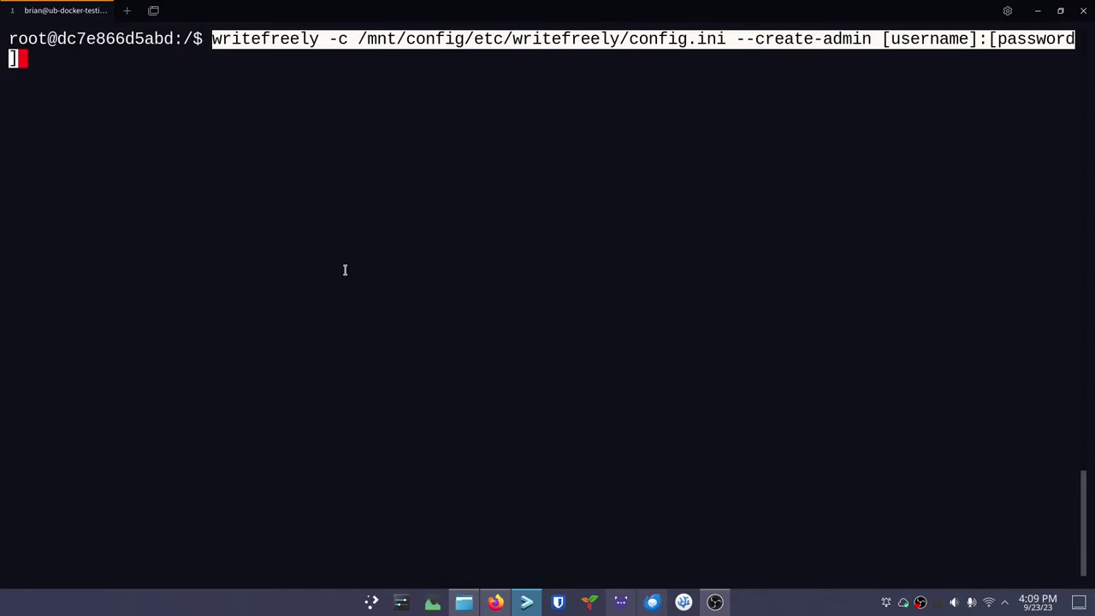
key("BackSpace")
key("BackSpace")
key("BackSpace")
key("BackSpace")
key("BackSpace")
key("BackSpace")
key("BackSpace")
key("BackSpace")
key("BackSpace")
key("BackSpace")
key("BackSpace")
key("BackSpace")
key("BackSpace")
key("BackSpace")
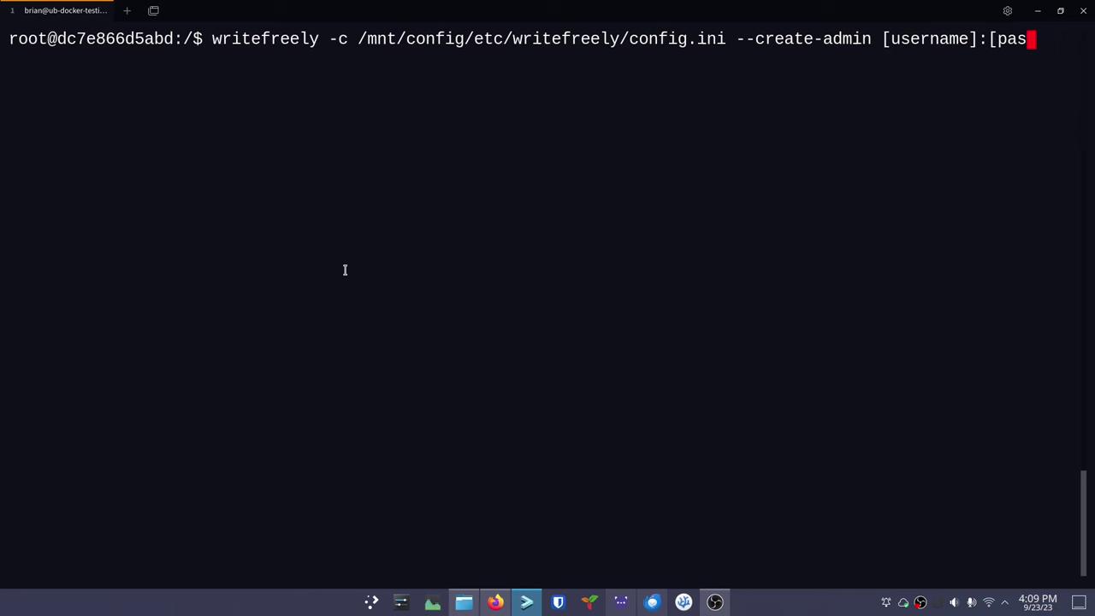
key("BackSpace")
key("BackSpace")
key("BackSpace")
key("BackSpace")
key("BackSpace")
key("BackSpace")
key("BackSpace")
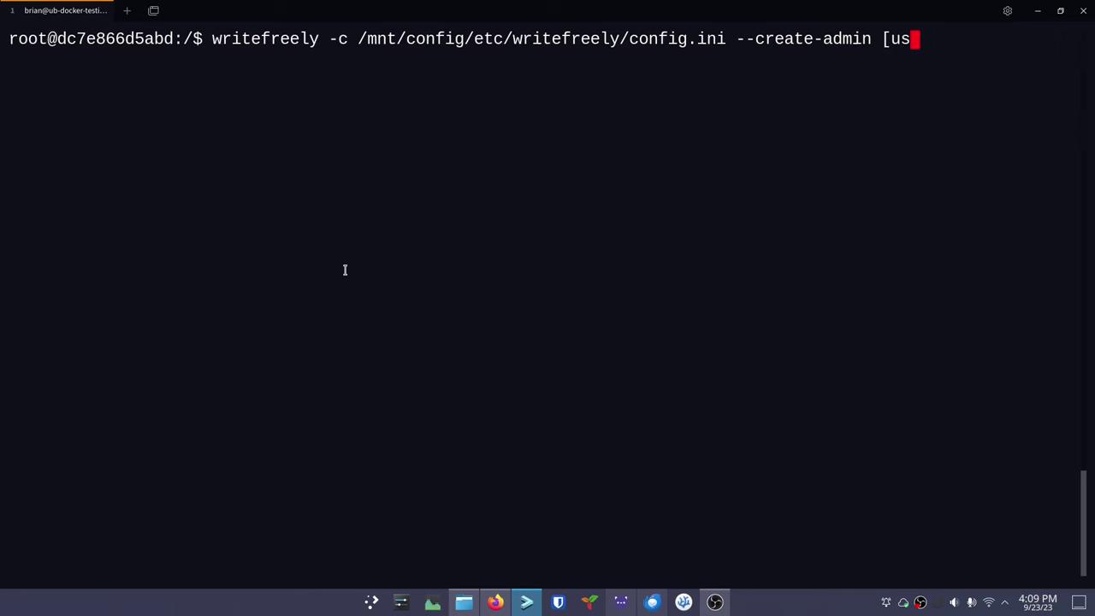
type("brian")
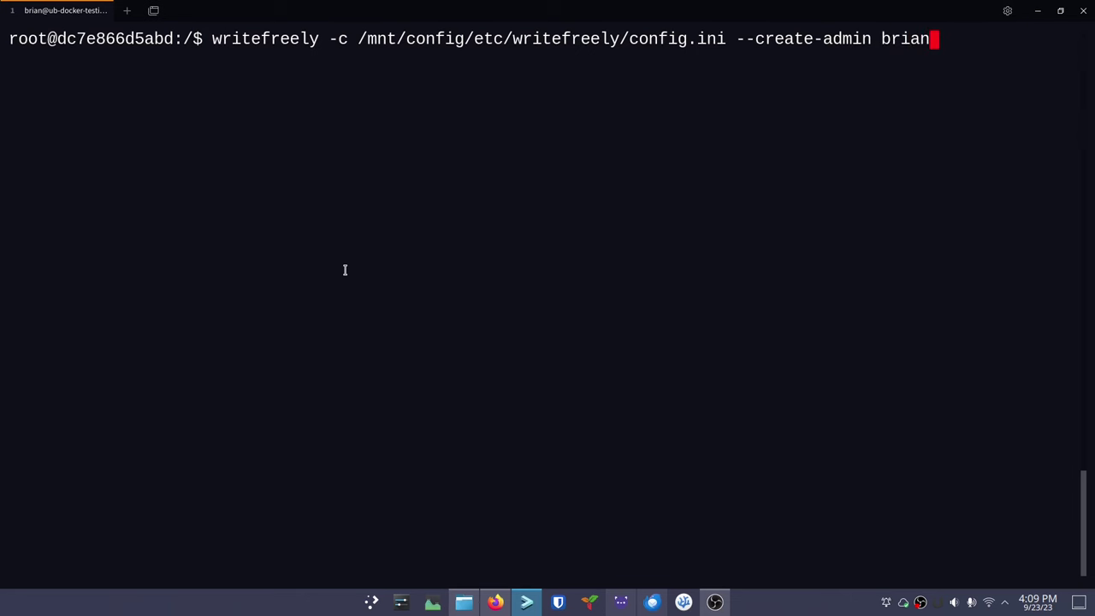
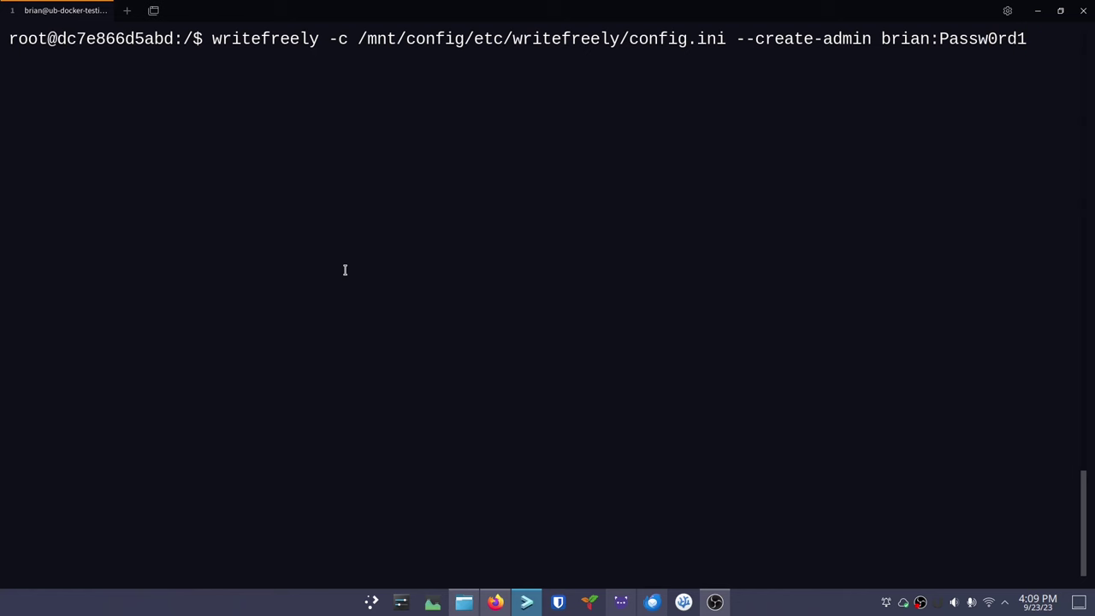
key("Return")
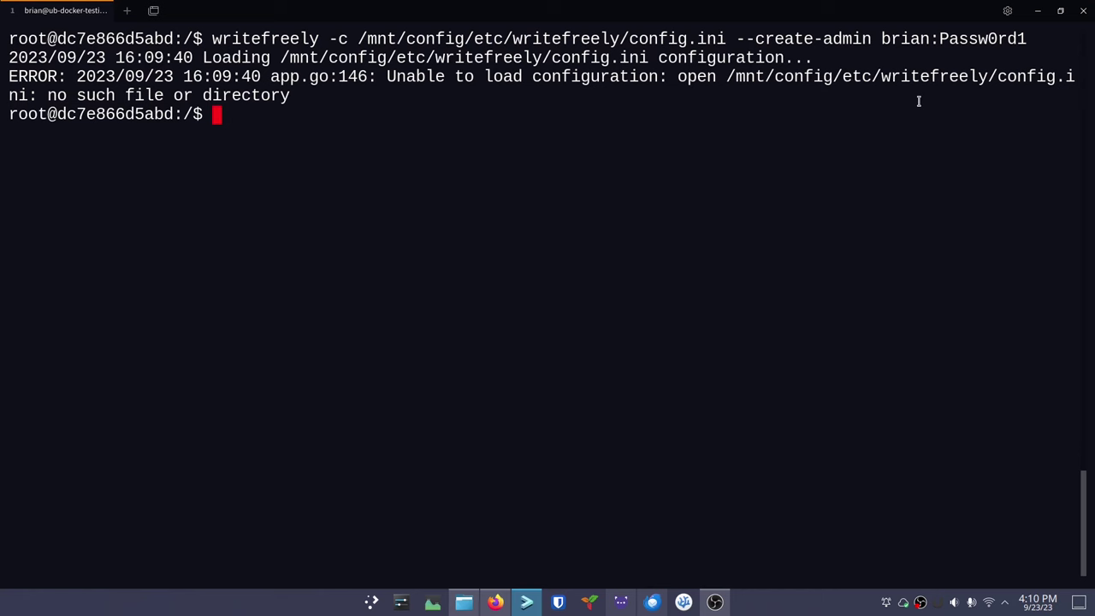
type("cd /mnt/config/")
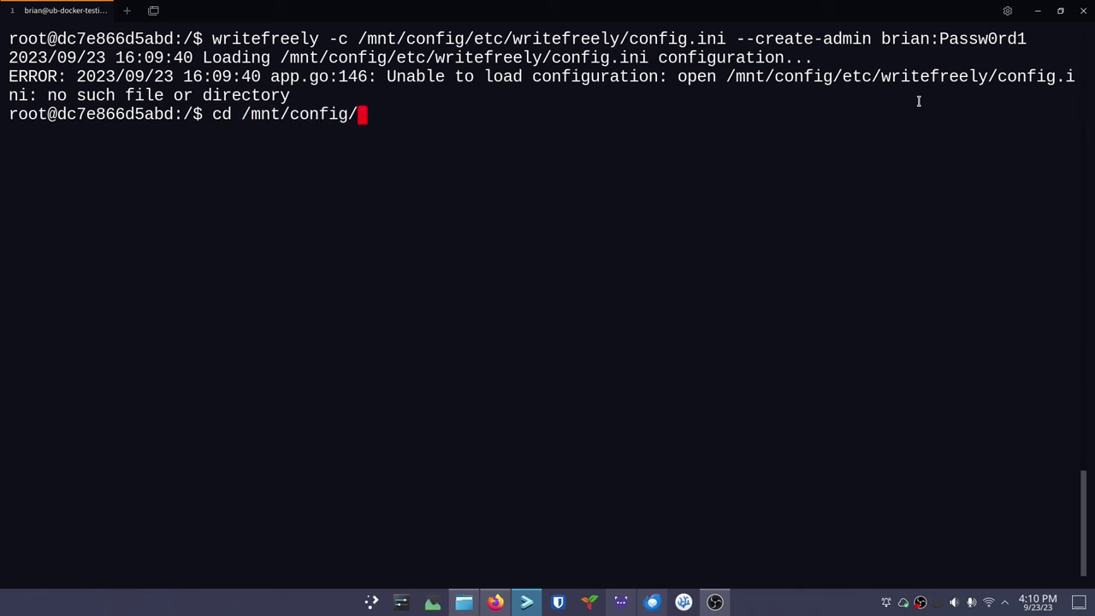
type("etc")
Step: List /mnt/config/etc and rename the write-freely folder to writefreely with mv
key("Return")
type("ls")
key("Return")
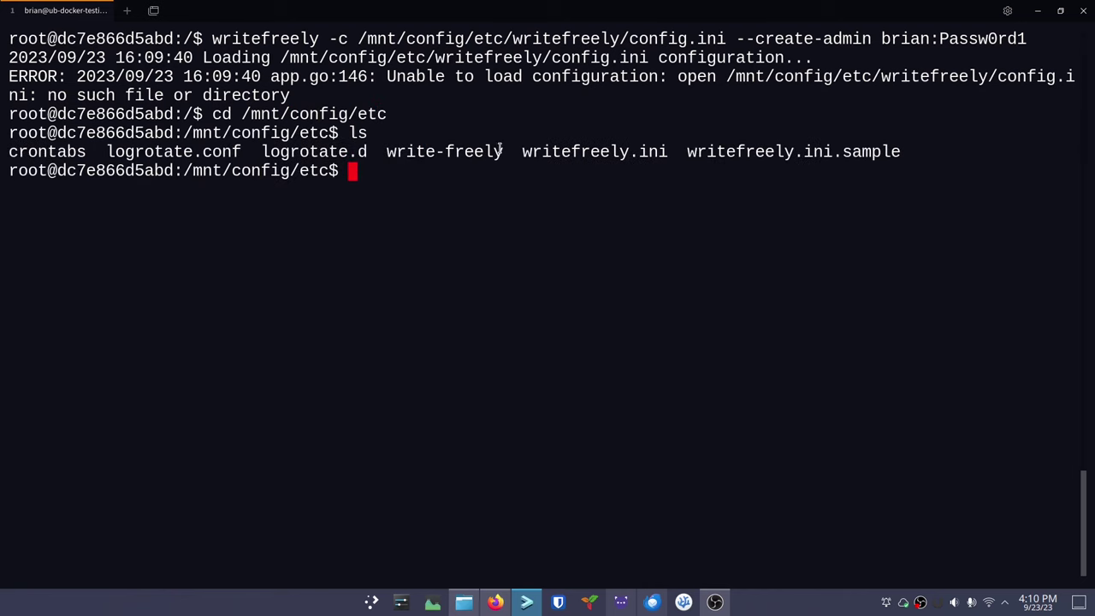
left_click_drag(497, 152, 432, 109)
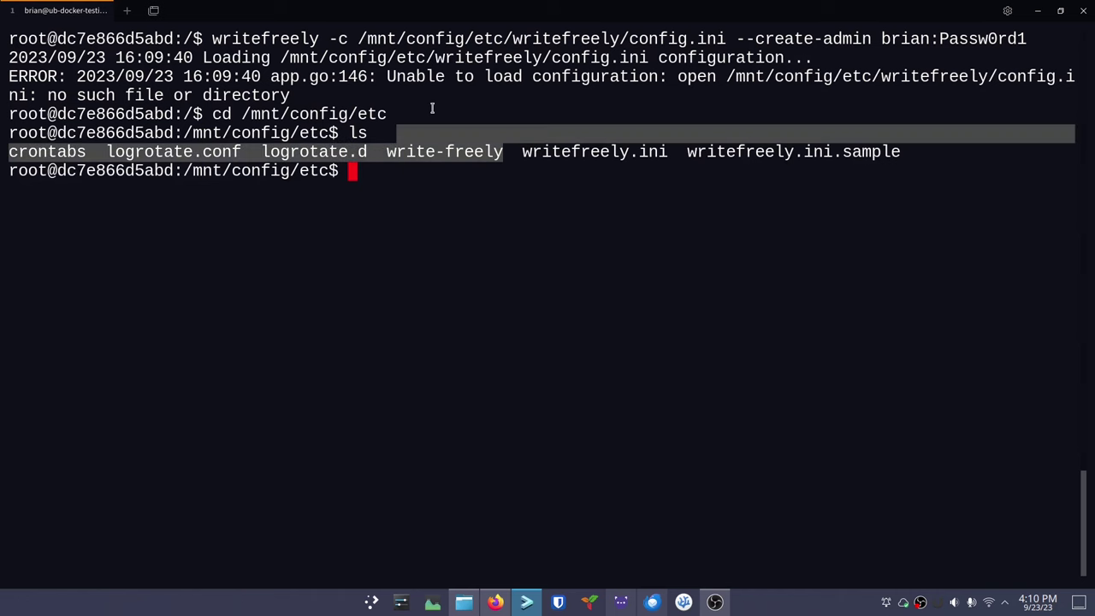
left_click(425, 176)
type("mv write-fe")
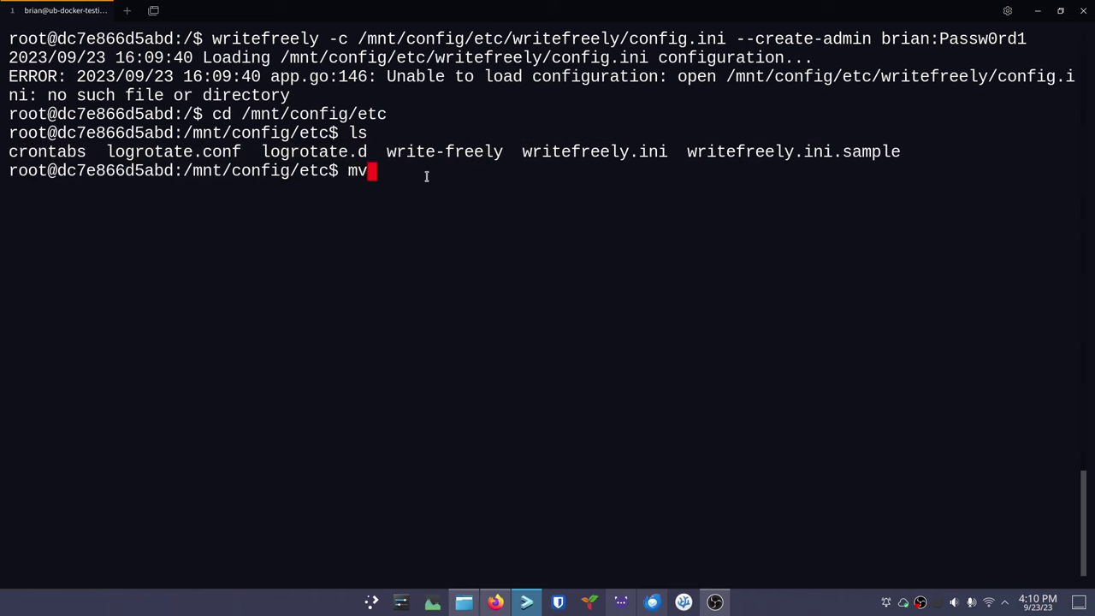
type("rite-fre")
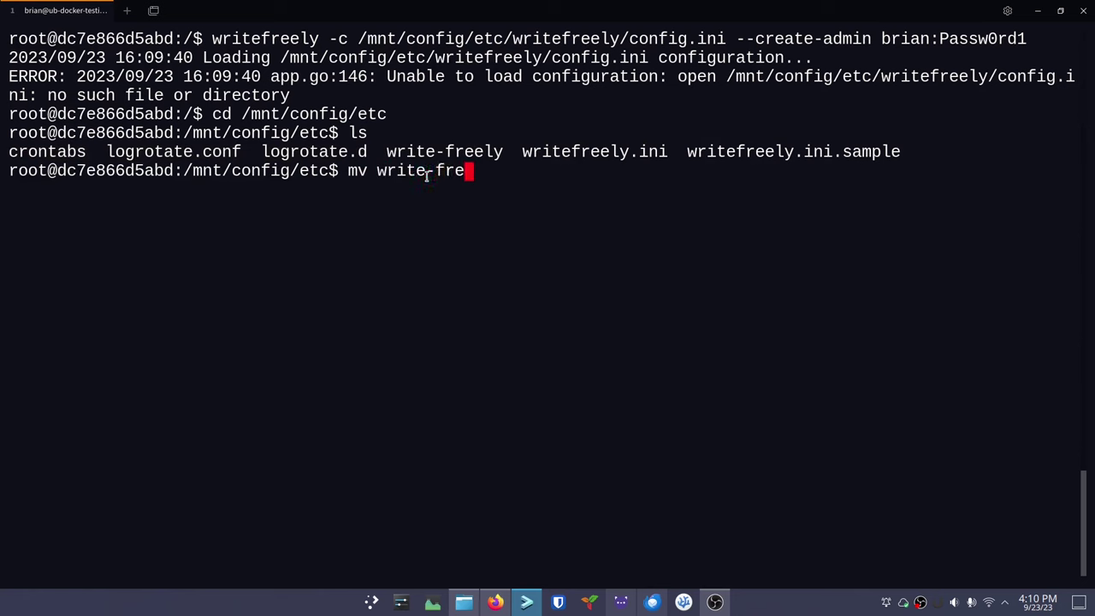
key("Tab")
type("writ")
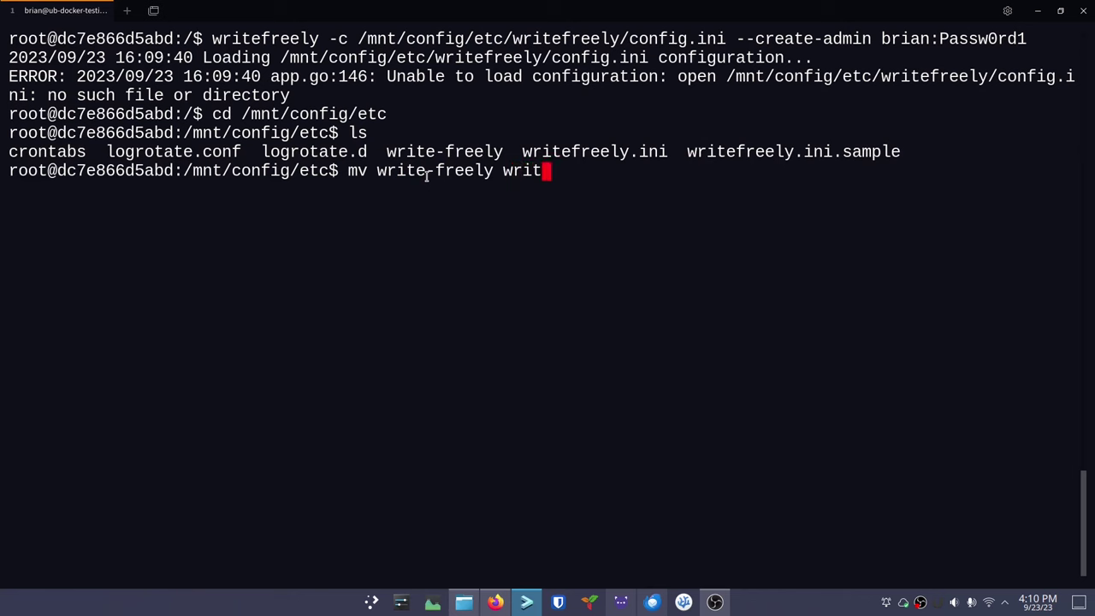
type("efreely")
key("Return")
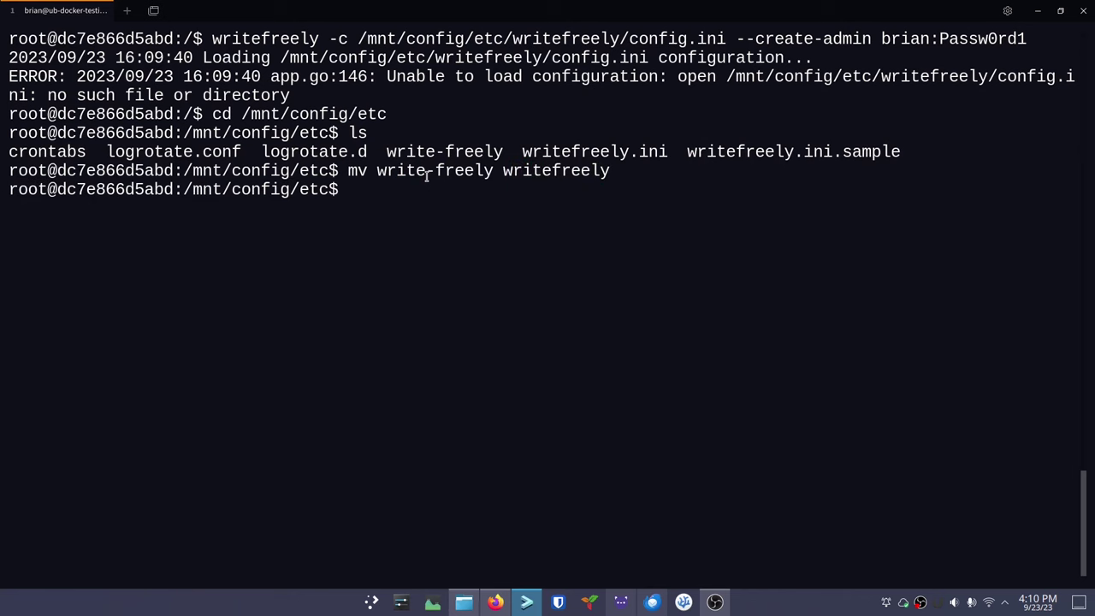
Step: Recall and clear the earlier admin command, then return to the home folder
key("Up")
key("Up")
key("Up")
key("Up")
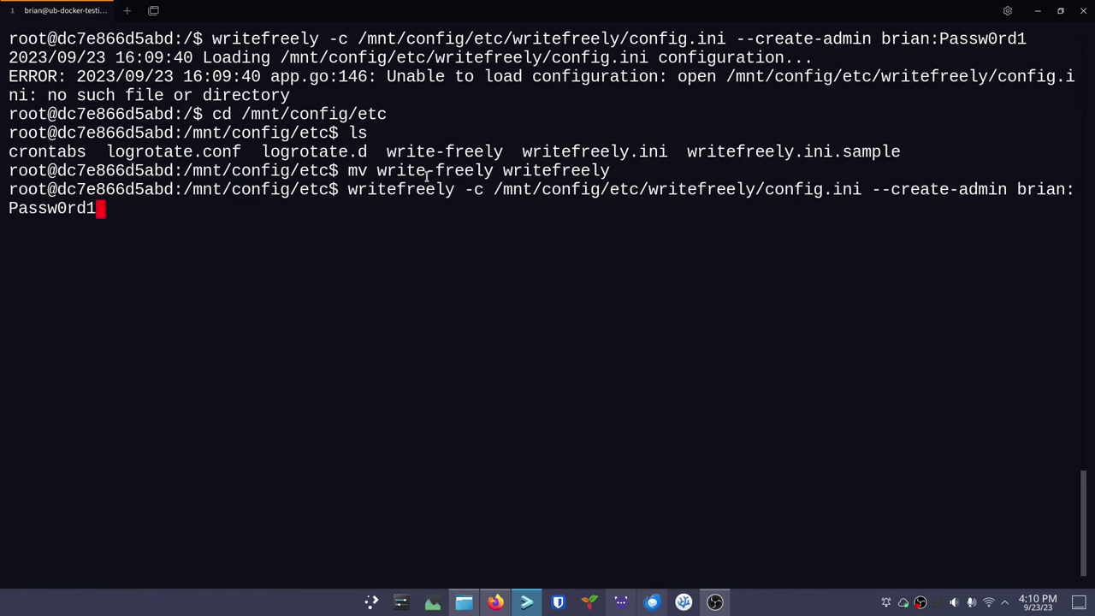
key("BackSpace")
key("BackSpace")
key("BackSpace")
key("BackSpace")
key("BackSpace")
key("BackSpace")
key("BackSpace")
key("BackSpace")
key("BackSpace")
key("BackSpace")
key("BackSpace")
key("BackSpace")
key("BackSpace")
key("BackSpace")
key("BackSpace")
key("BackSpace")
key("BackSpace")
key("BackSpace")
key("BackSpace")
key("BackSpace")
key("BackSpace")
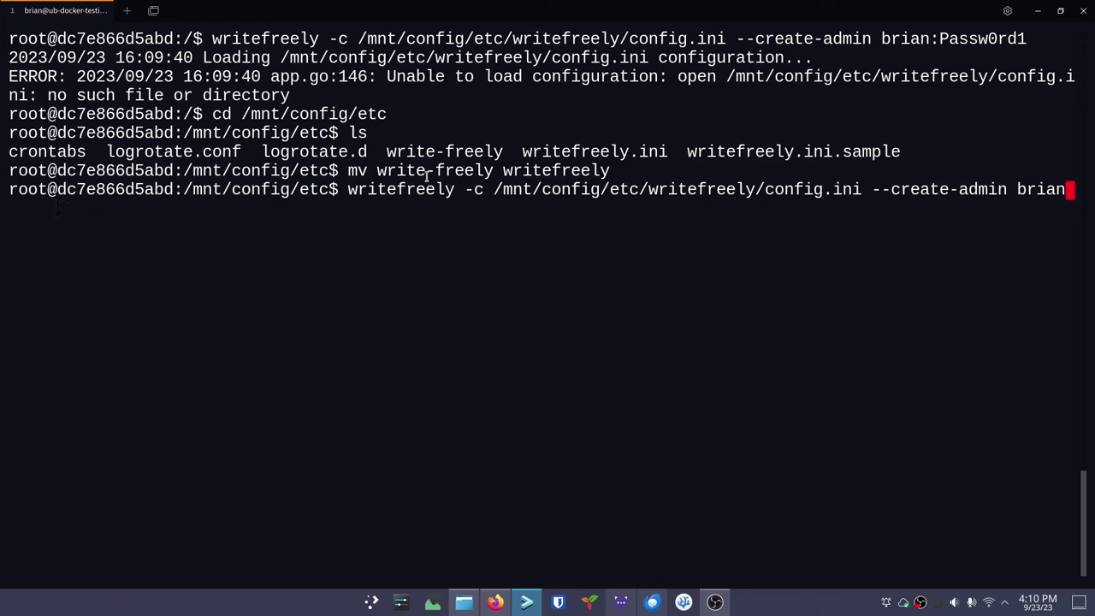
key("BackSpace")
key("BackSpace")
key("BackSpace")
key("BackSpace")
key("BackSpace")
key("BackSpace")
key("BackSpace")
key("BackSpace")
key("BackSpace")
key("BackSpace")
key("BackSpace")
key("BackSpace")
key("BackSpace")
key("BackSpace")
key("BackSpace")
key("BackSpace")
key("BackSpace")
key("BackSpace")
key("BackSpace")
key("BackSpace")
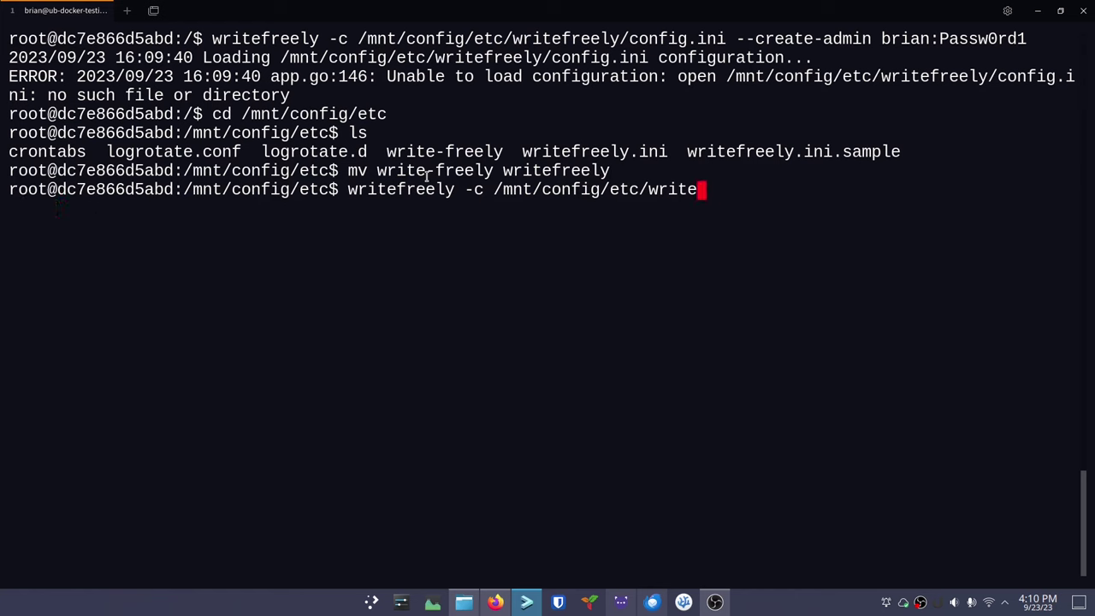
key("BackSpace")
key("BackSpace")
key("BackSpace")
key("BackSpace")
key("BackSpace")
key("BackSpace")
key("BackSpace")
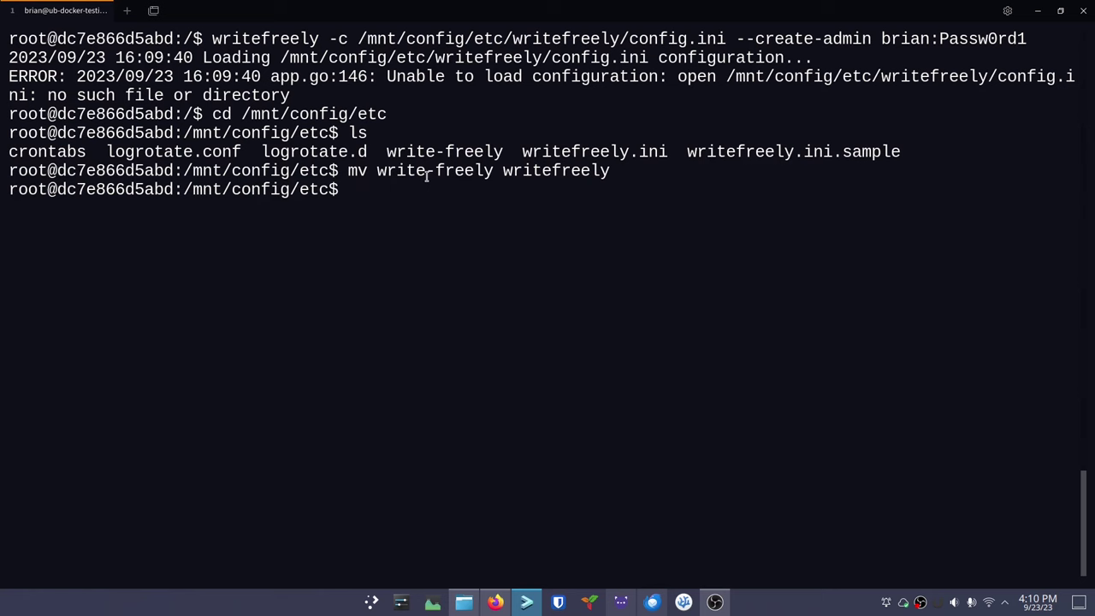
type("cd")
key("Return")
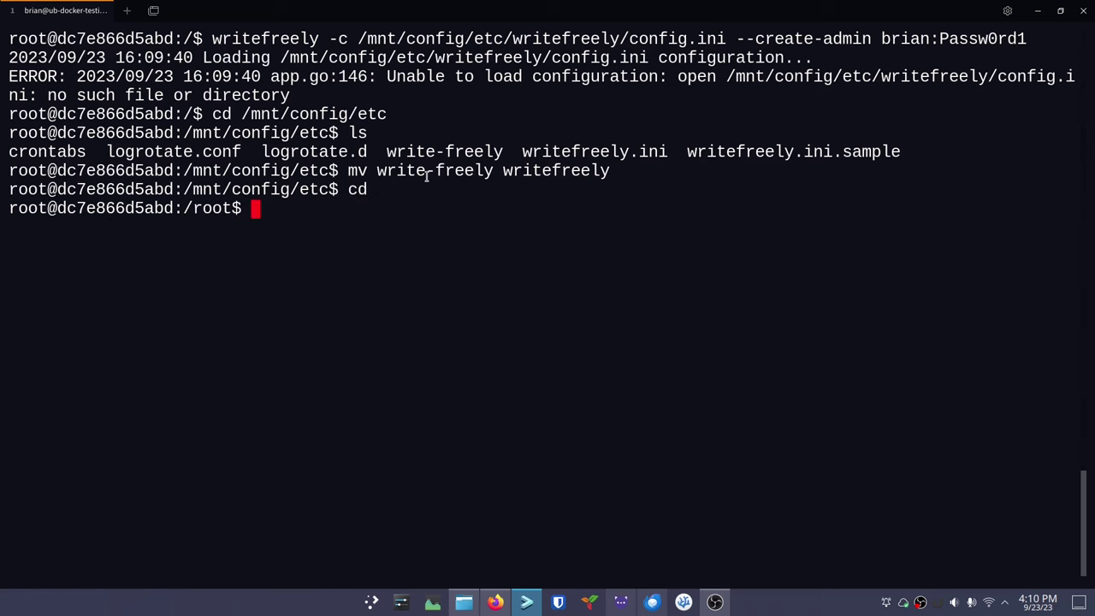
Step: From the root folder on a cleared screen, rerun the writefreely --create-admin command until Done appears
type("cd /")
key("Return")
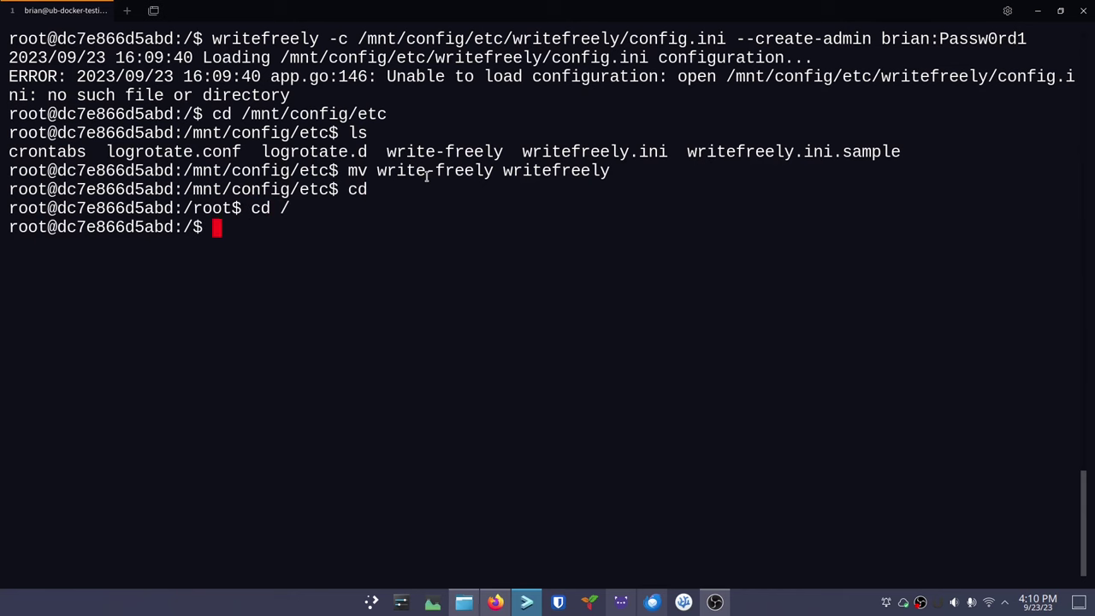
type("clear")
key("Return")
type("cd /")
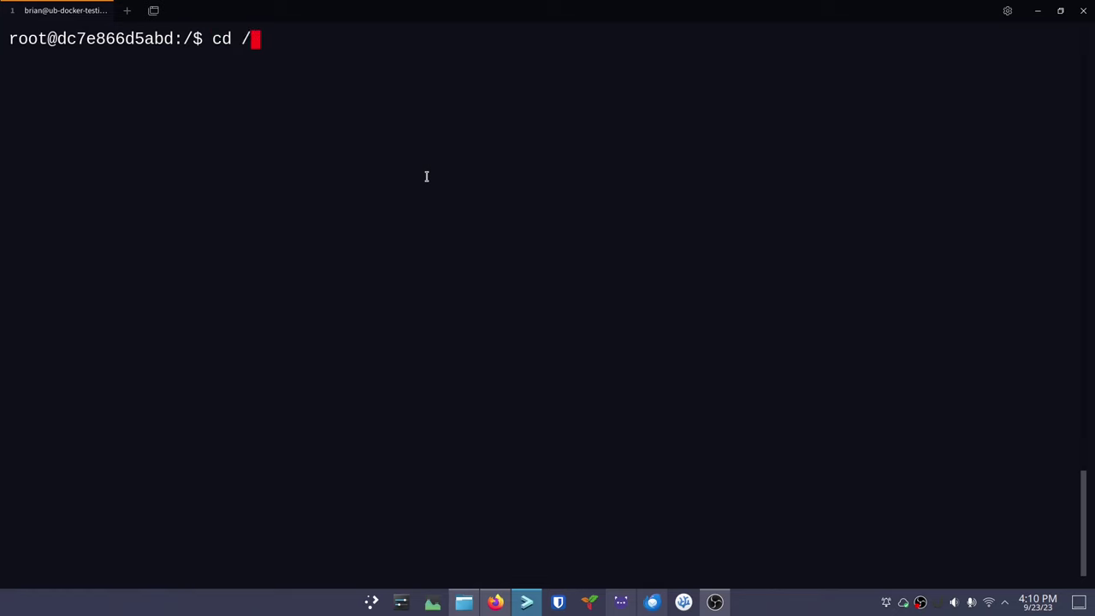
key("BackSpace")
key("BackSpace")
key("BackSpace")
key("BackSpace")
type("ls")
key("Up")
key("Up")
key("Up")
key("Up")
key("Down")
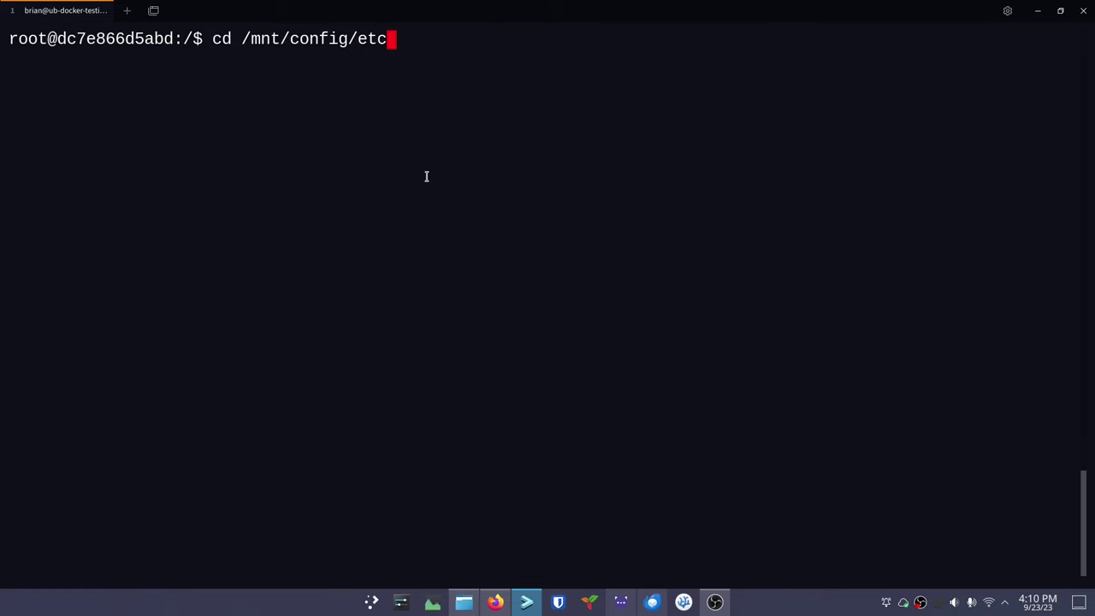
key("Up")
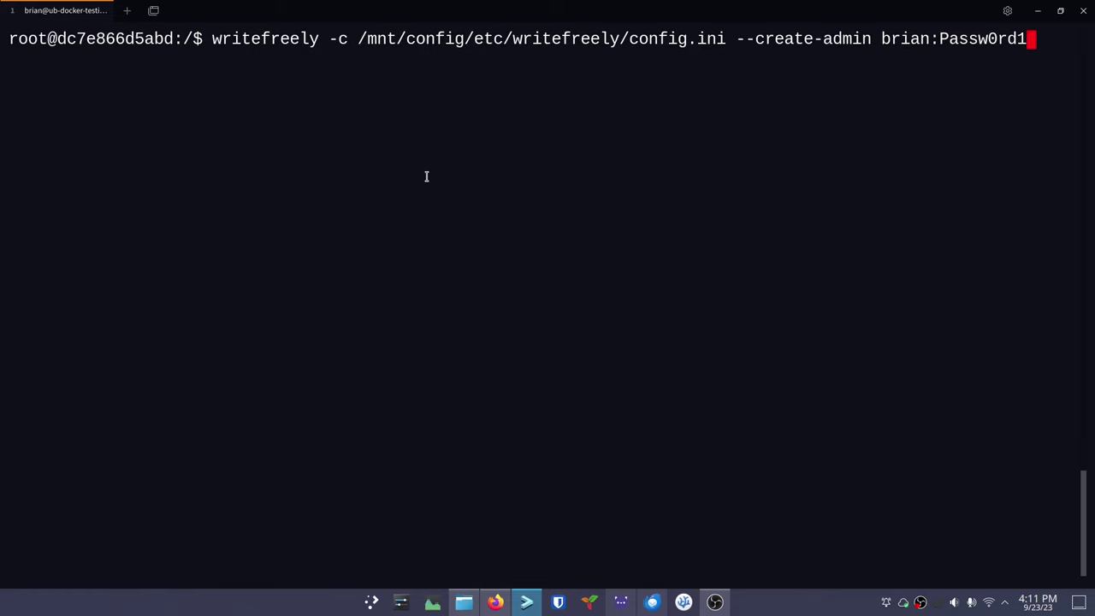
key("Return")
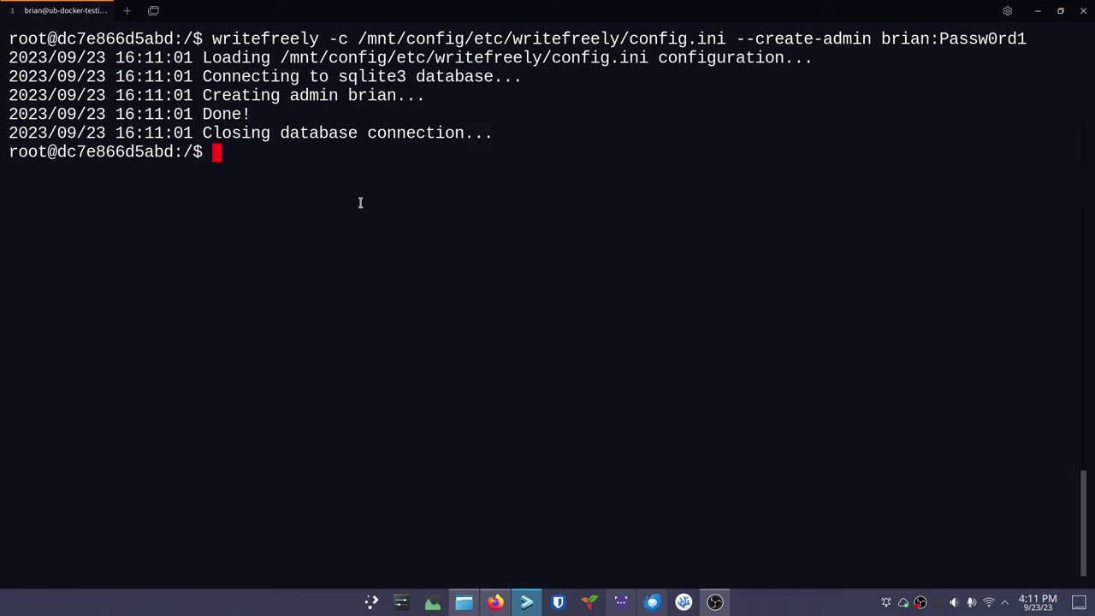
Step: Exit the container shell, run docker compose restart until Started, then switch to Firefox
type("exit")
key("Return")
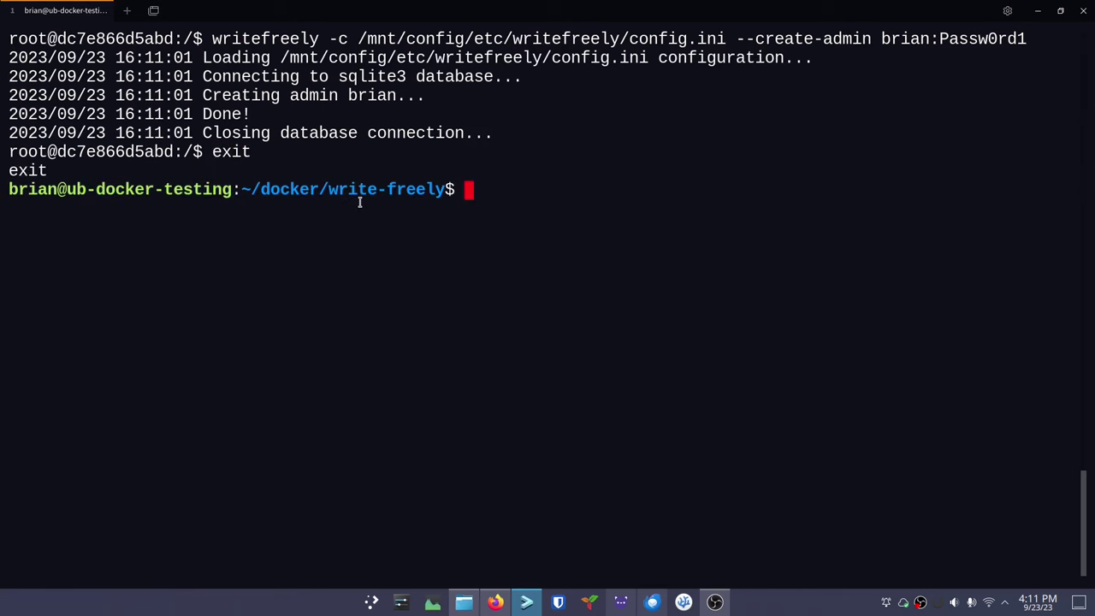
type("docker compose restart")
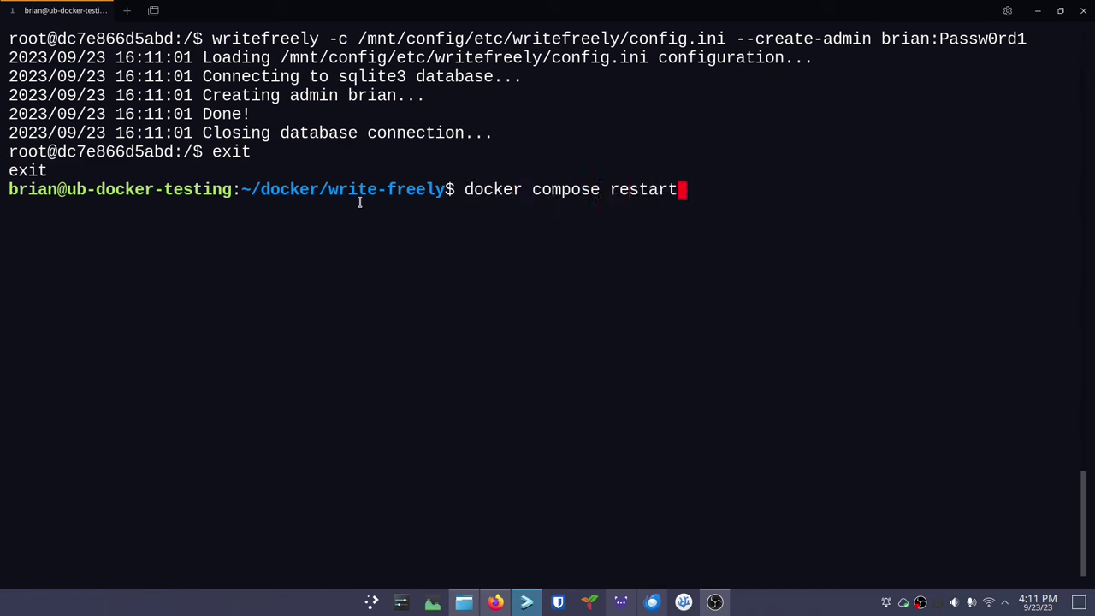
key("Return")
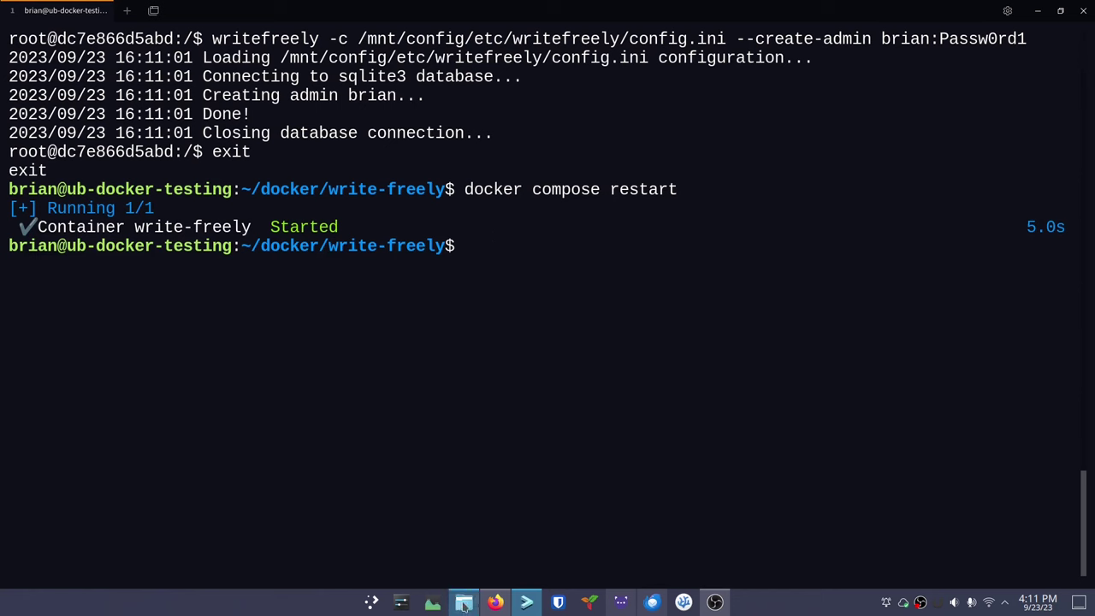
left_click(496, 602)
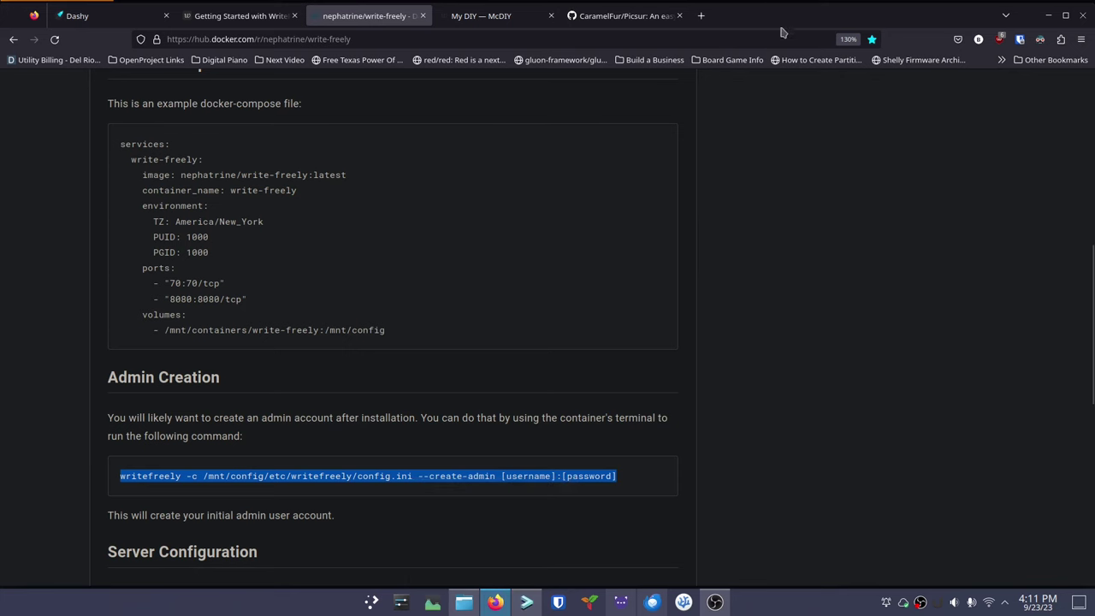
Step: Open a new Firefox tab and start entering the server address 192.168.10.60:8
left_click(655, 25)
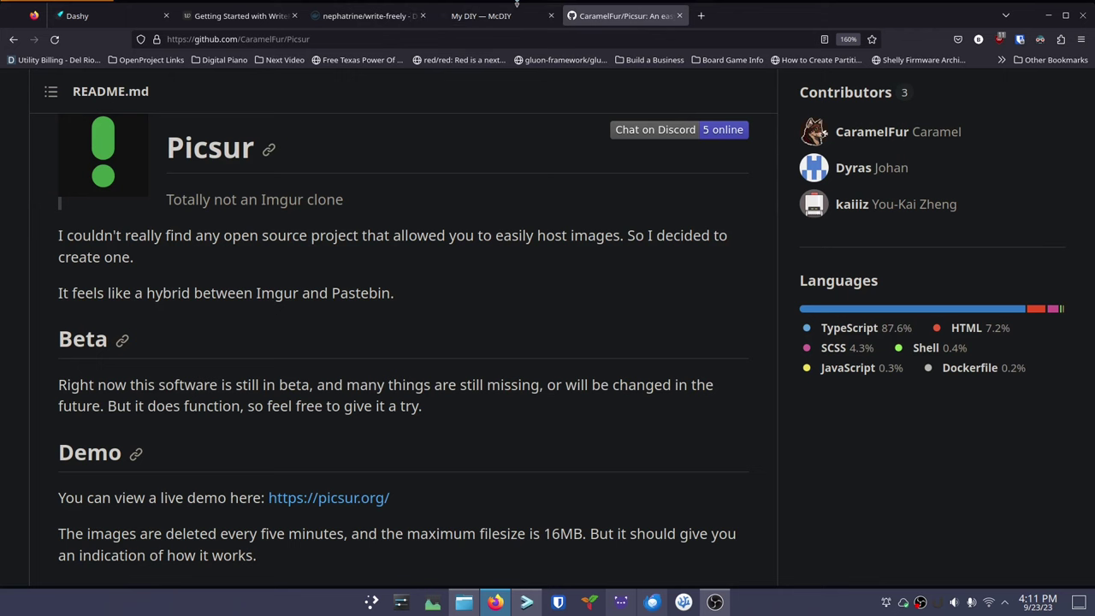
left_click(701, 16)
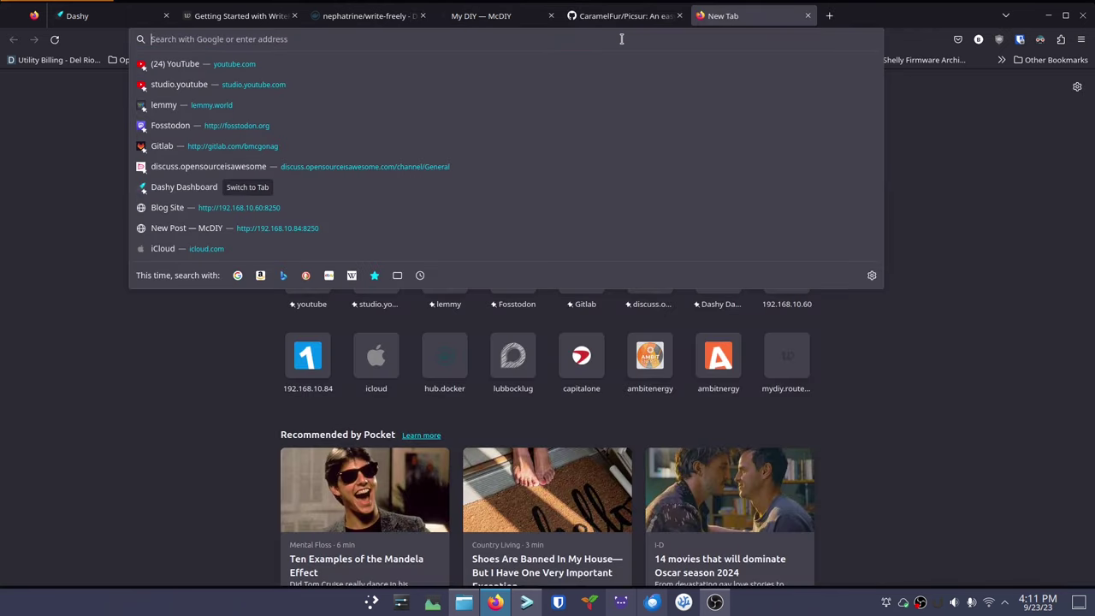
type("192.")
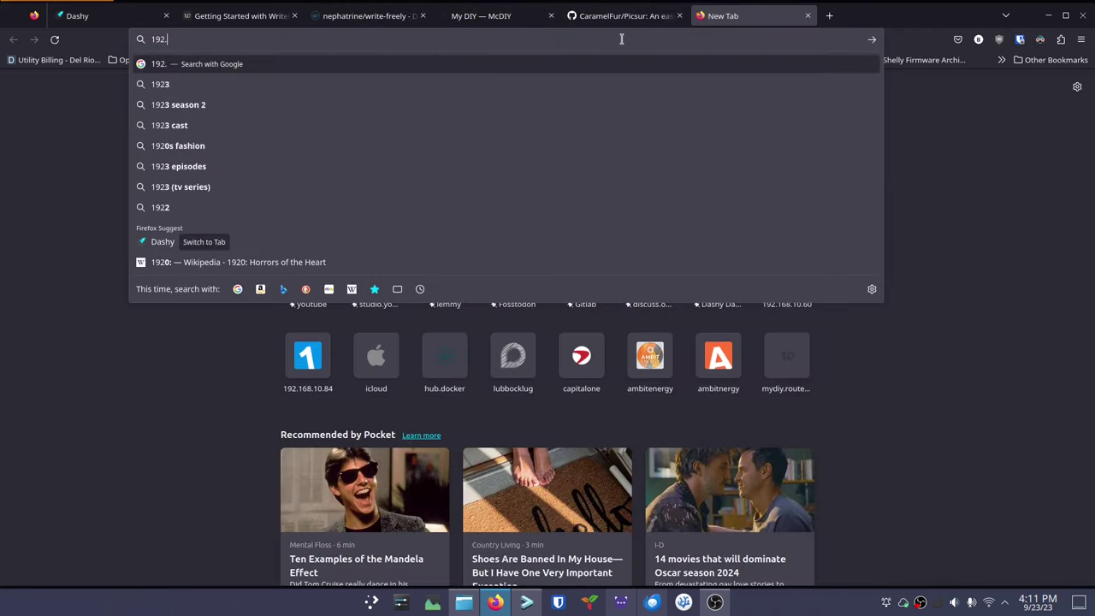
type("168.10.60")
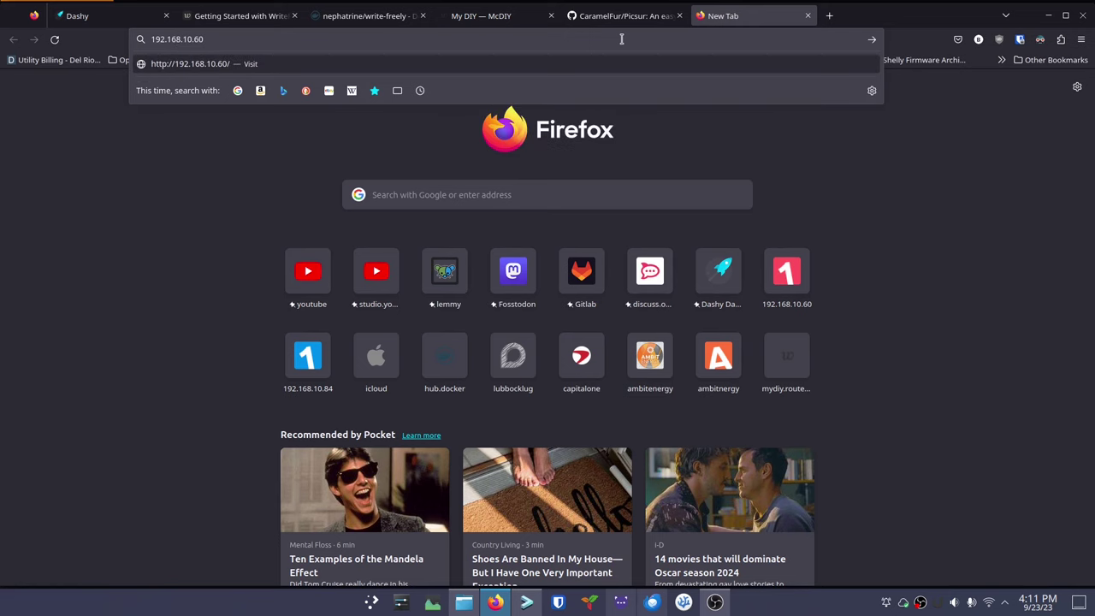
type(":")
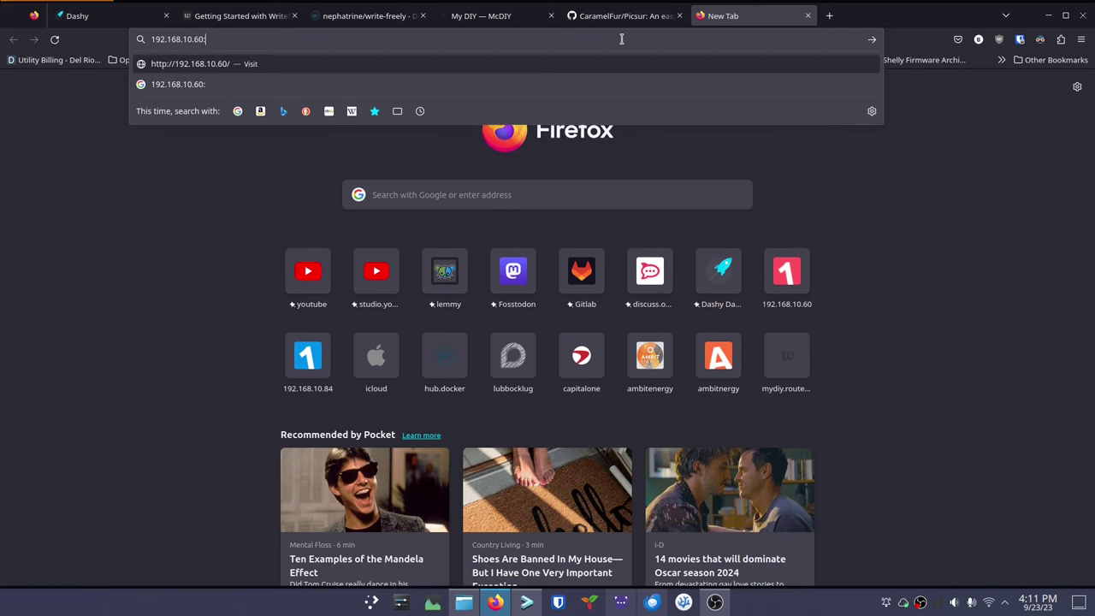
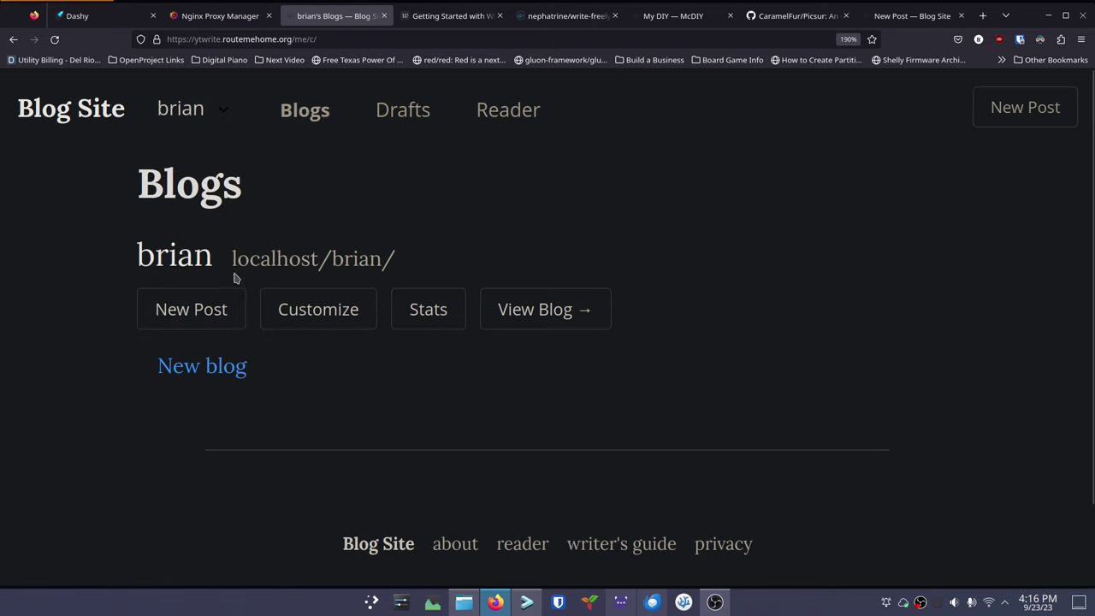
Step: Look through the Drafts, Reader and Blogs pages
mouse_move(199, 110)
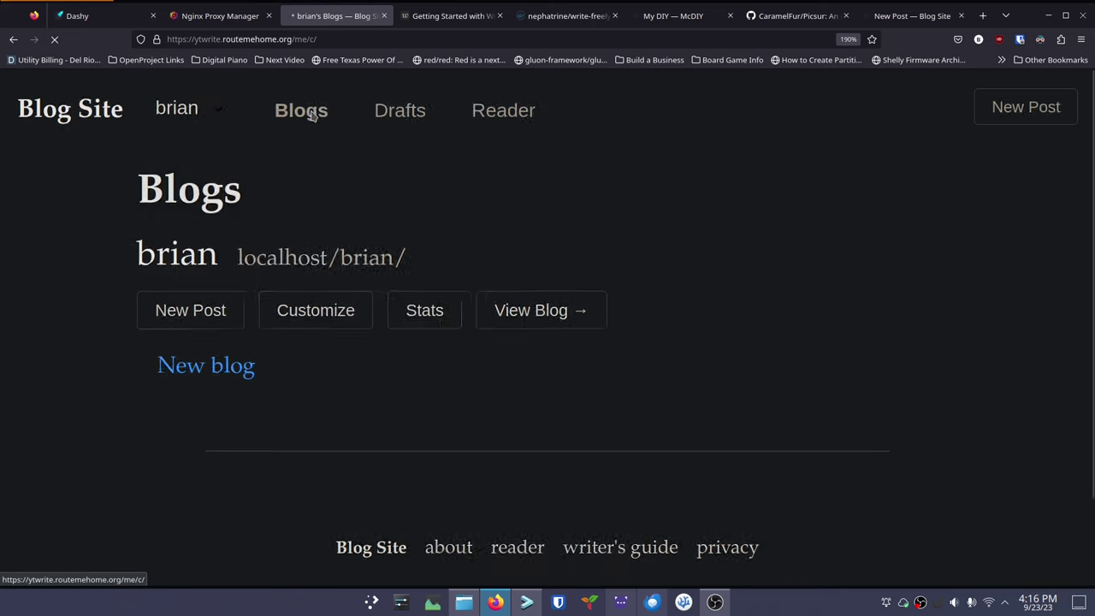
left_click(406, 117)
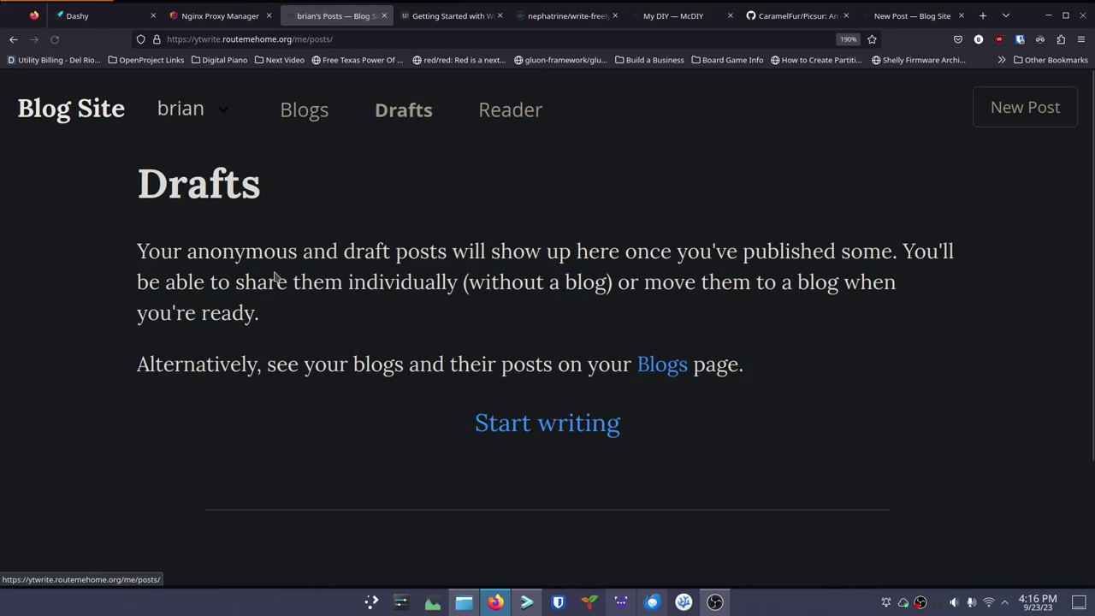
left_click(508, 118)
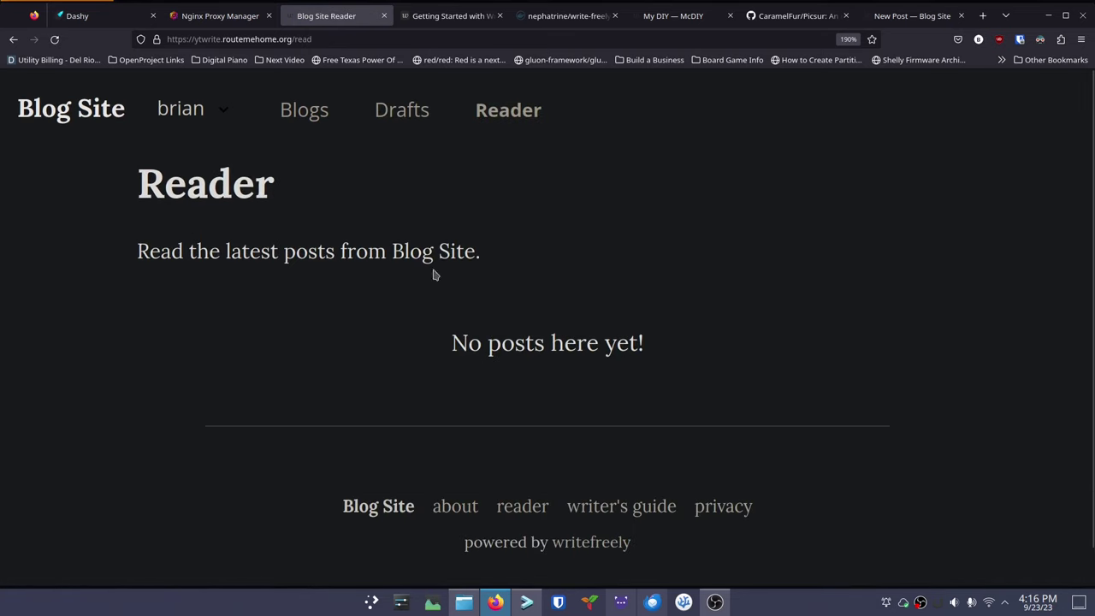
left_click(296, 113)
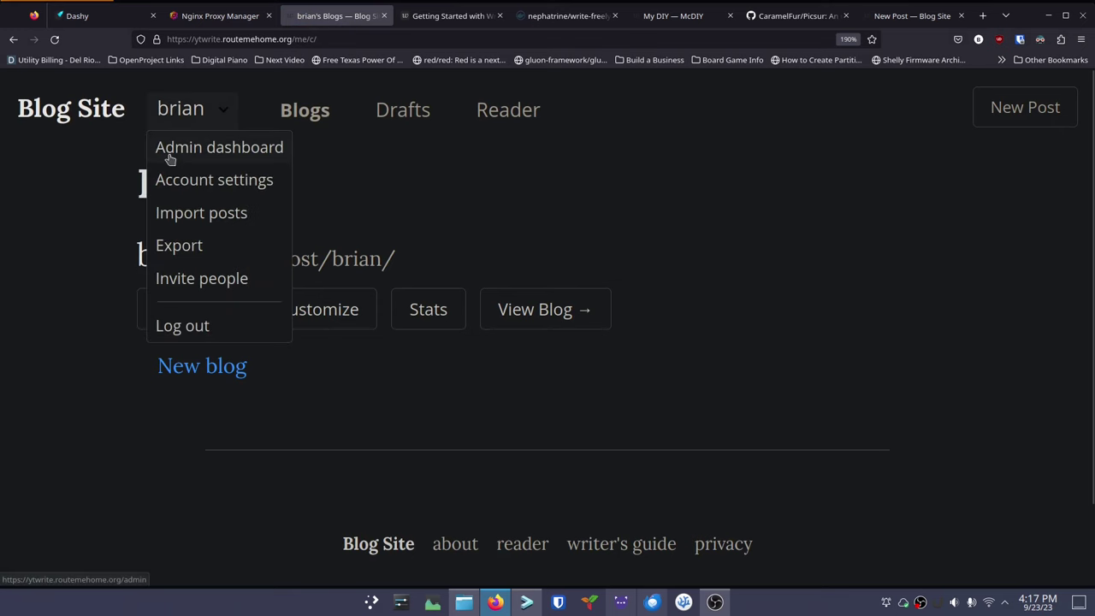
left_click(171, 152)
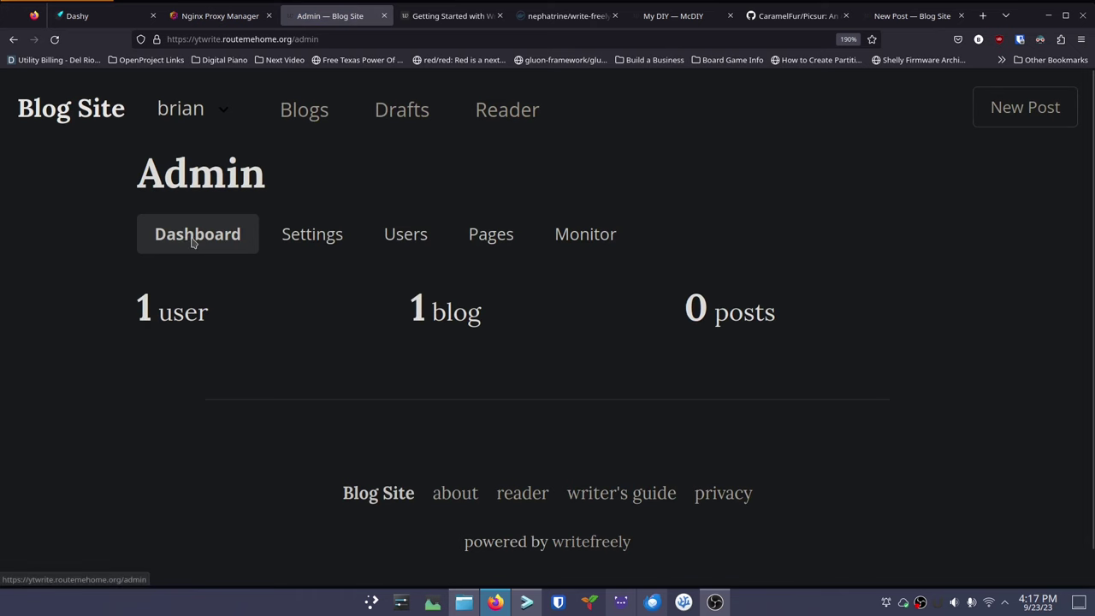
left_click(301, 245)
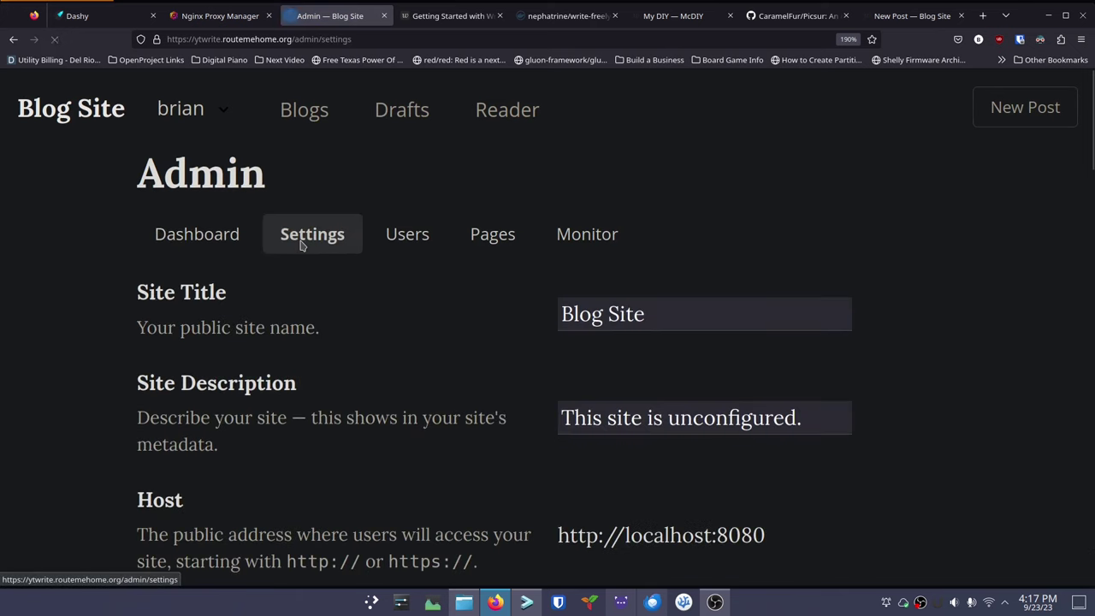
left_click(693, 311)
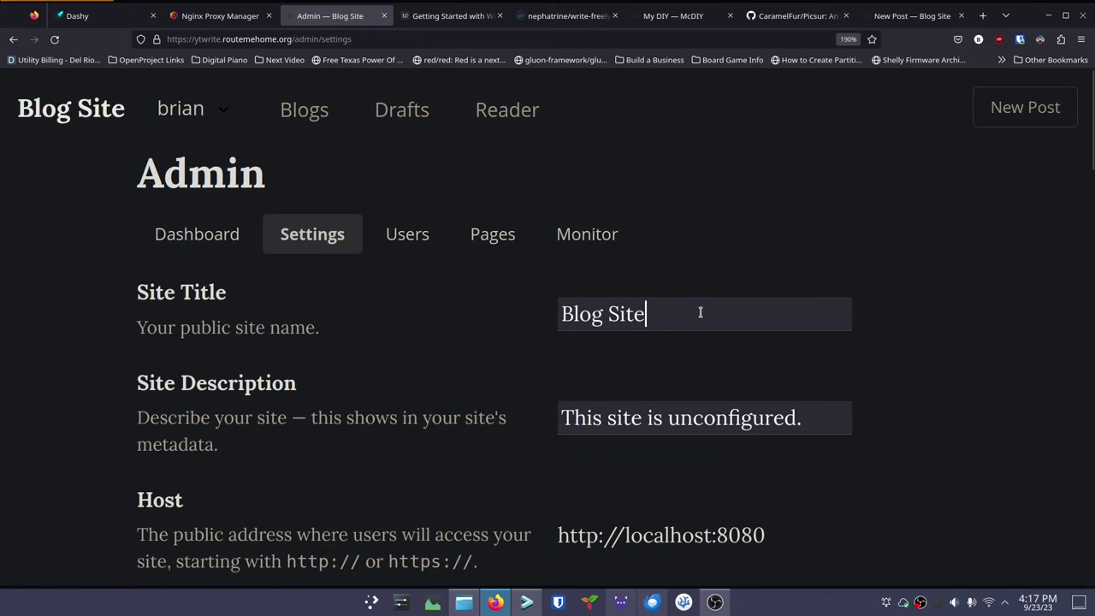
Step: Change the Site Title to 'My Test DIY' and description to 'This is my Test DIY Journal'
left_click_drag(699, 312, 463, 309)
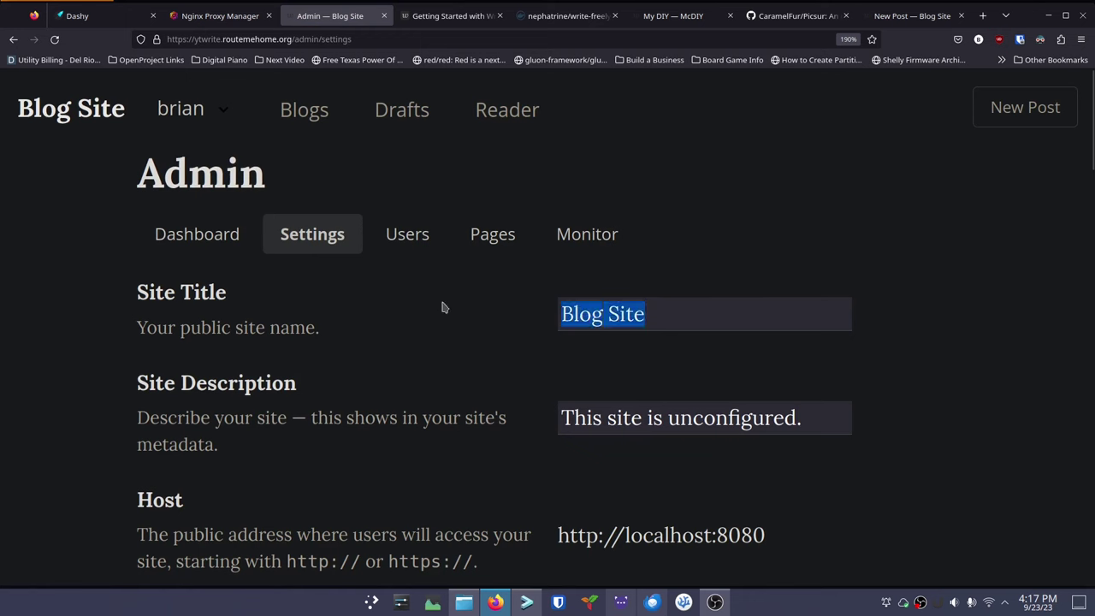
type("My Te")
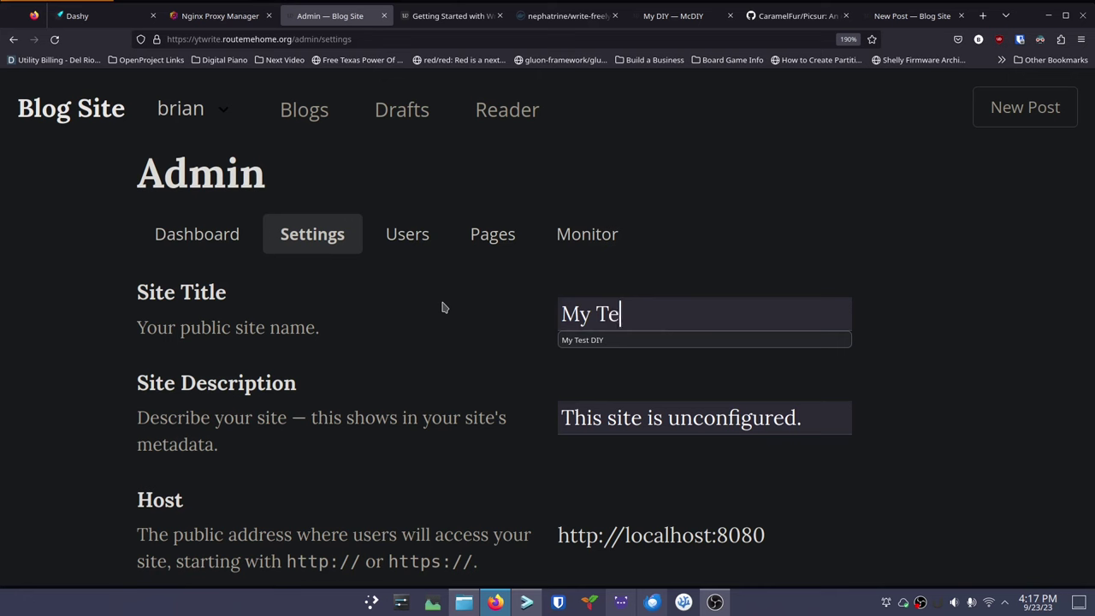
type("st DIY")
key("Tab")
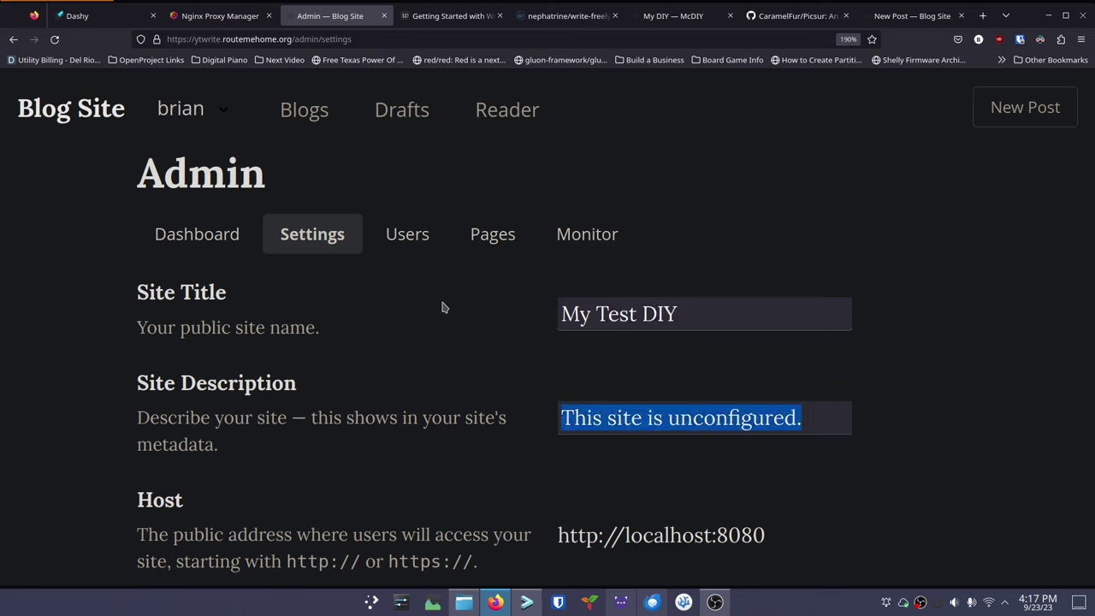
type("This is my ")
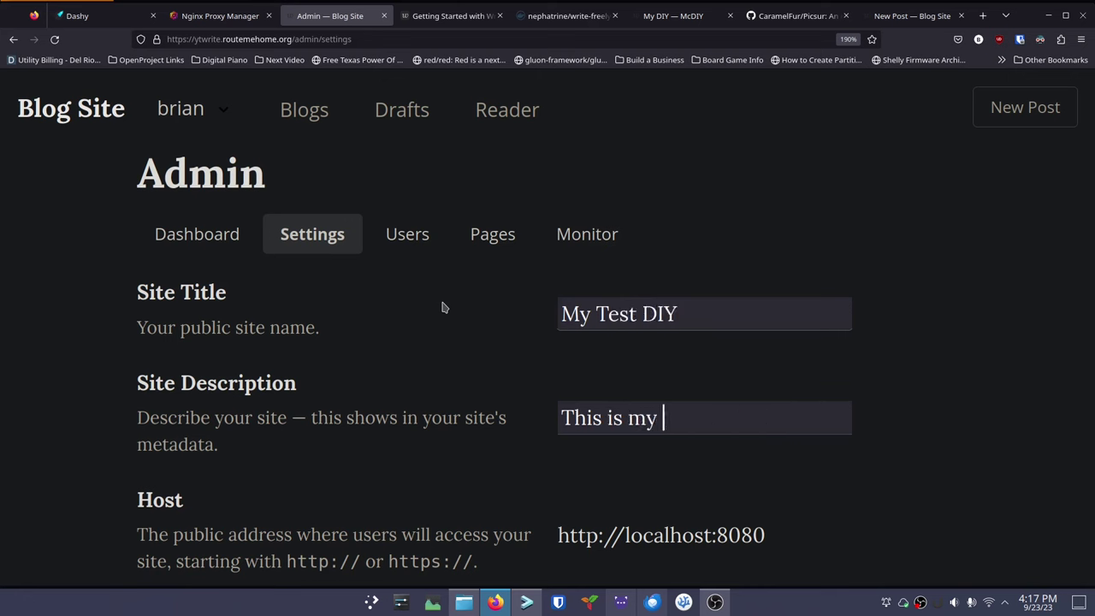
type("Test DIY ")
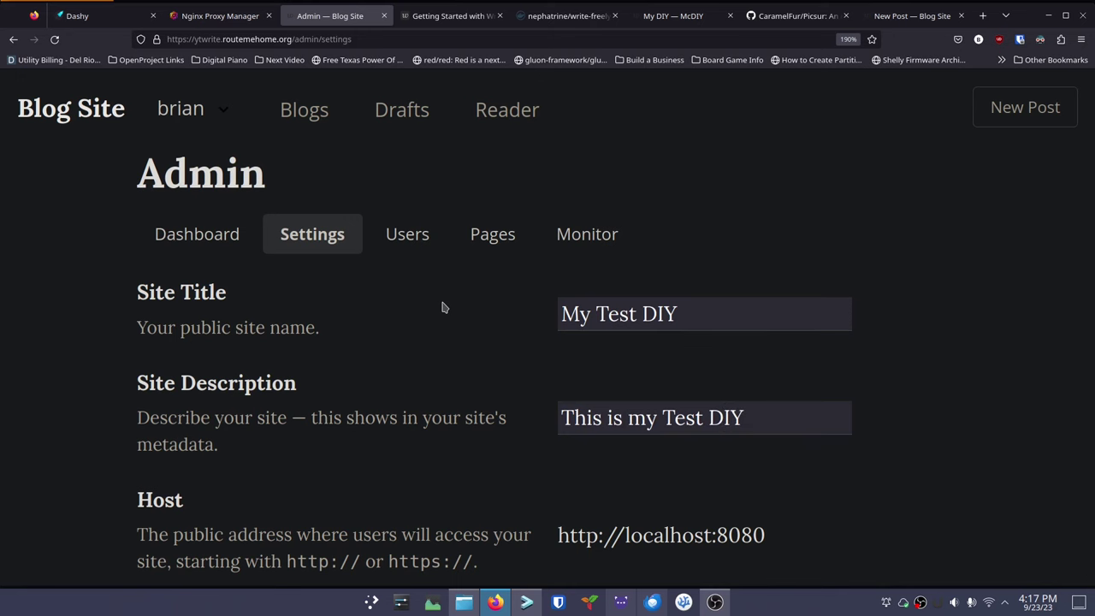
type("Journal")
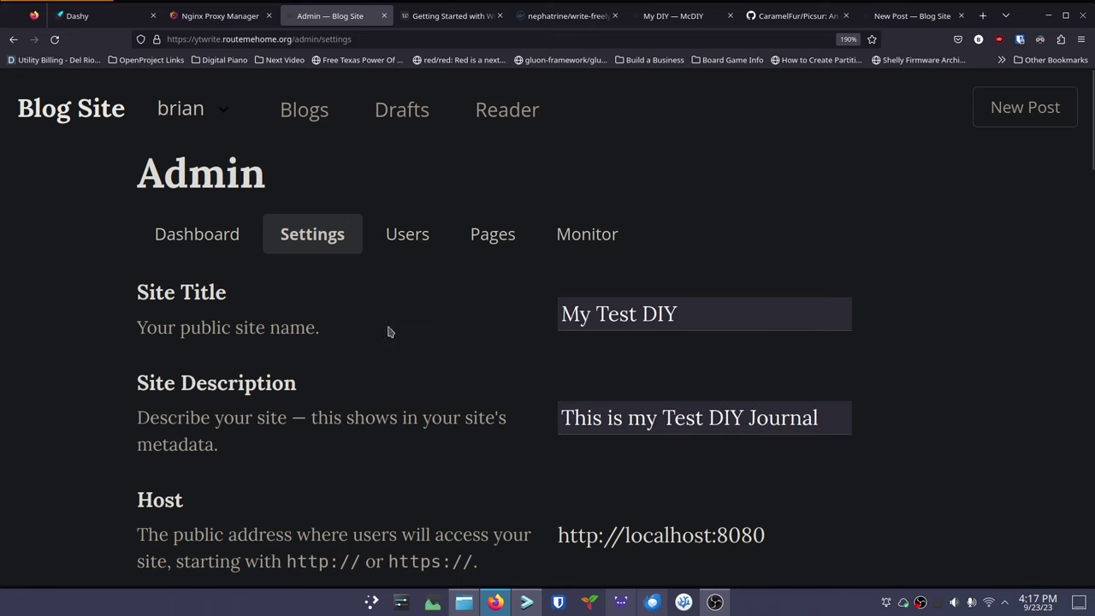
Step: Leave the landing page setting blank
scroll(494, 351, "down", 3)
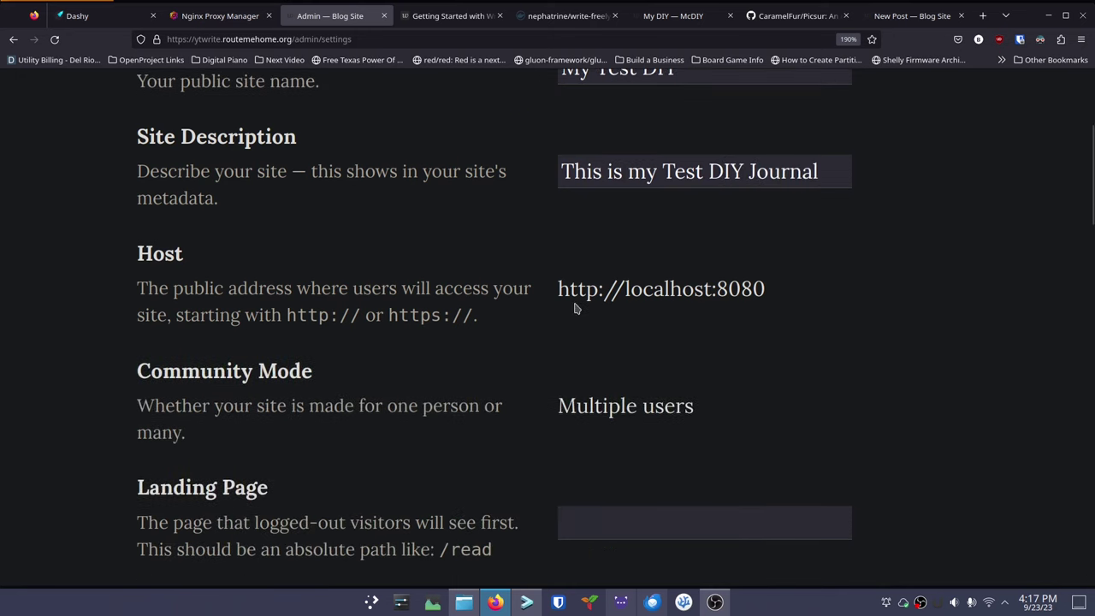
scroll(605, 370, "down", 2)
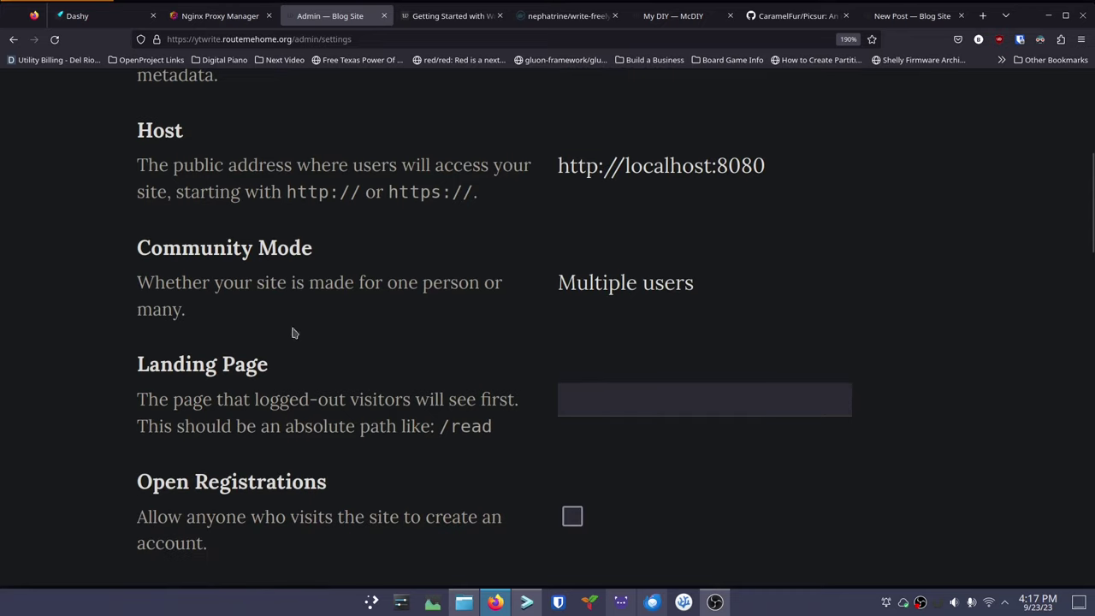
scroll(455, 371, "down", 2)
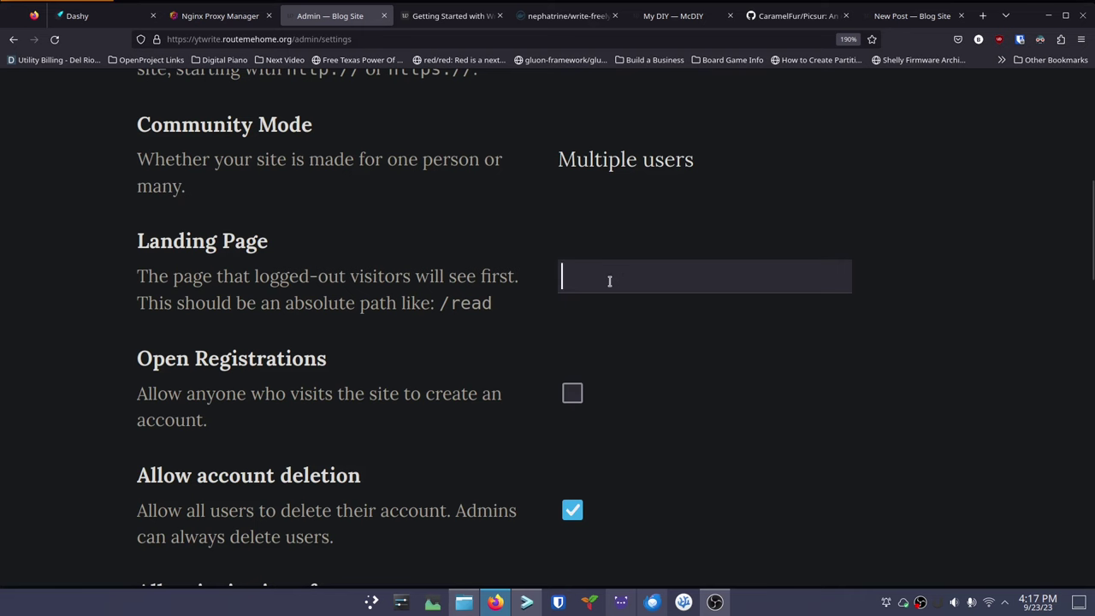
left_click(623, 279)
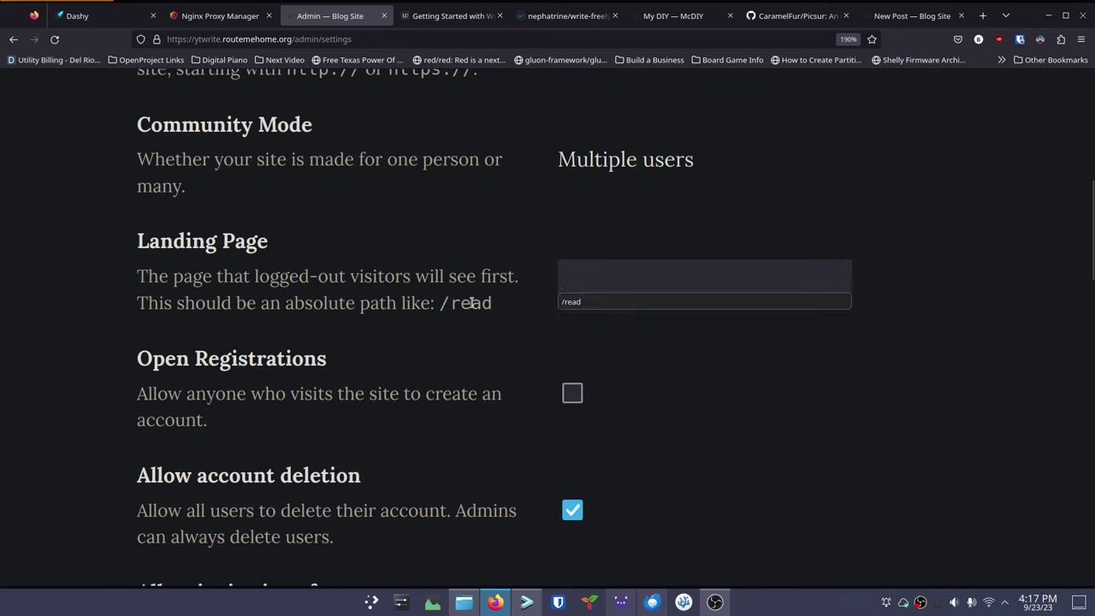
left_click(481, 368)
Step: Keep invitations allowed from All Users and save the site settings
scroll(276, 371, "down", 2)
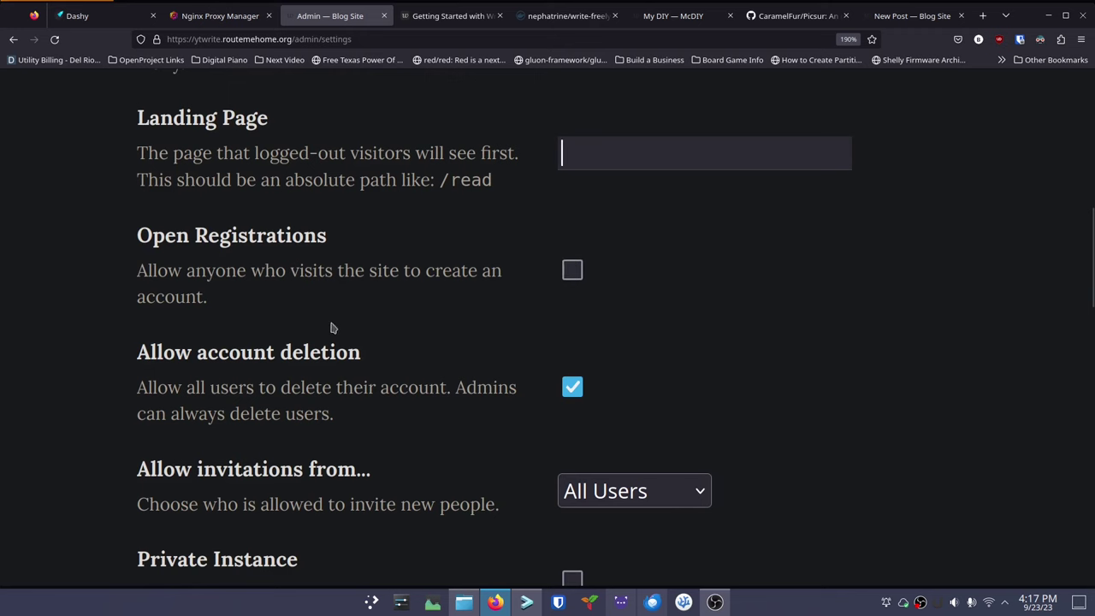
scroll(325, 280, "down", 2)
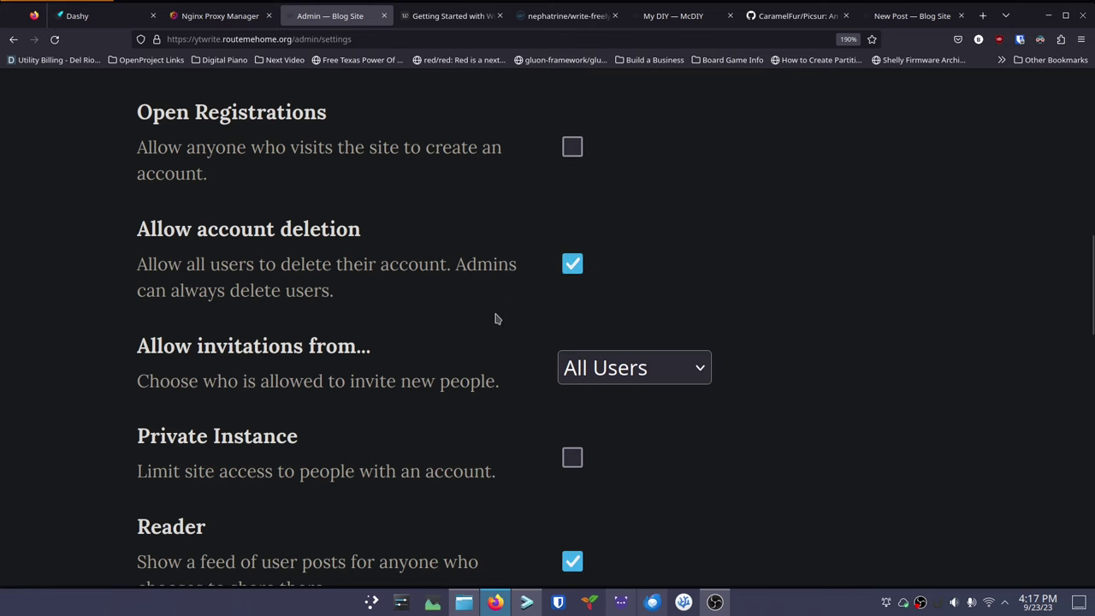
scroll(495, 318, "down", 2)
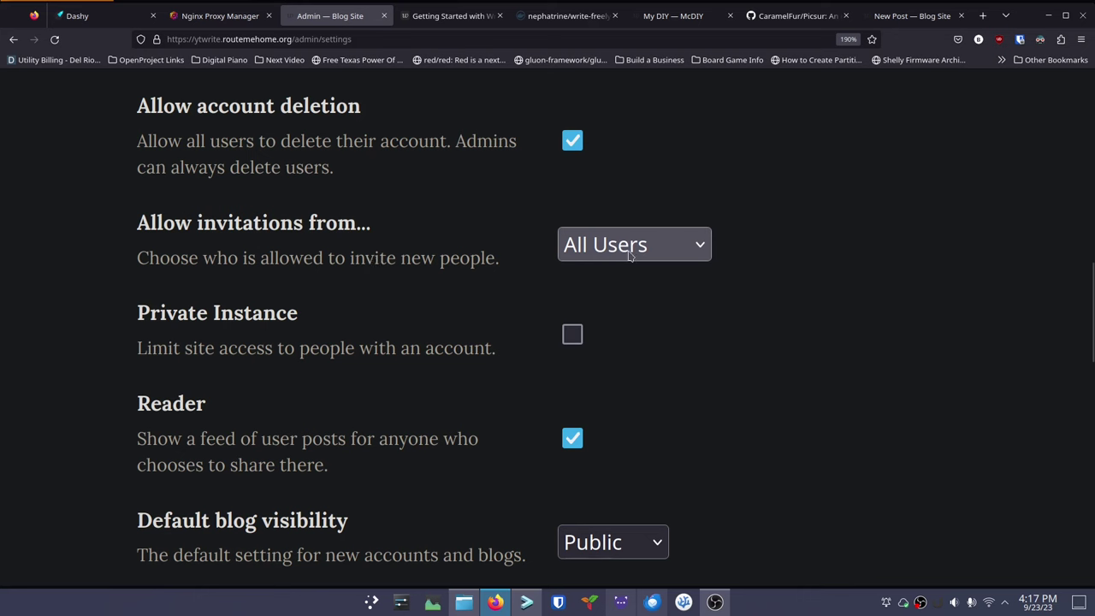
left_click(656, 253)
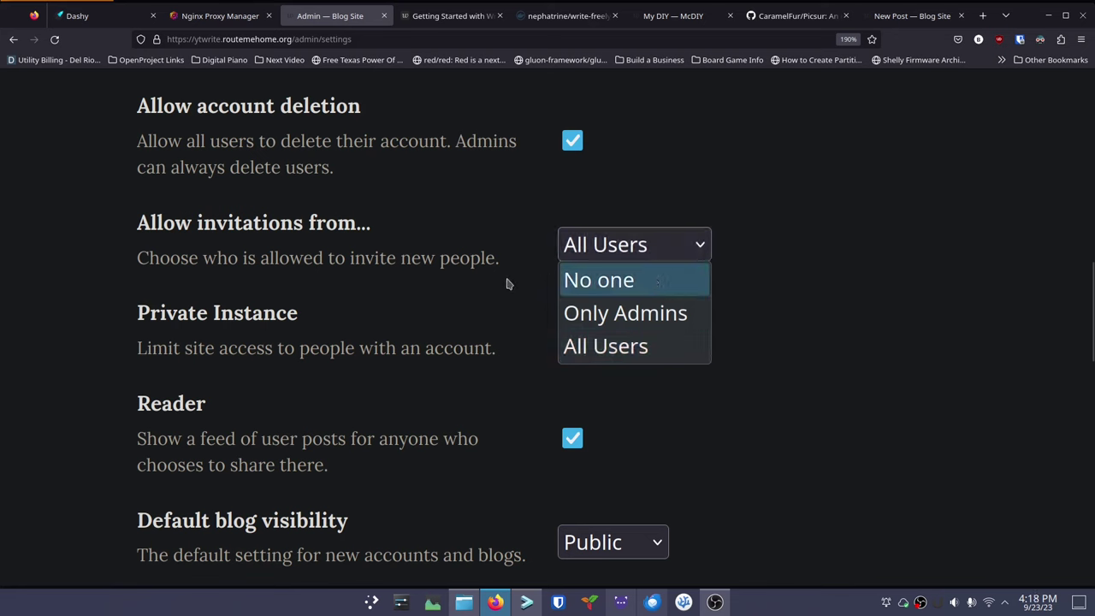
left_click(479, 289)
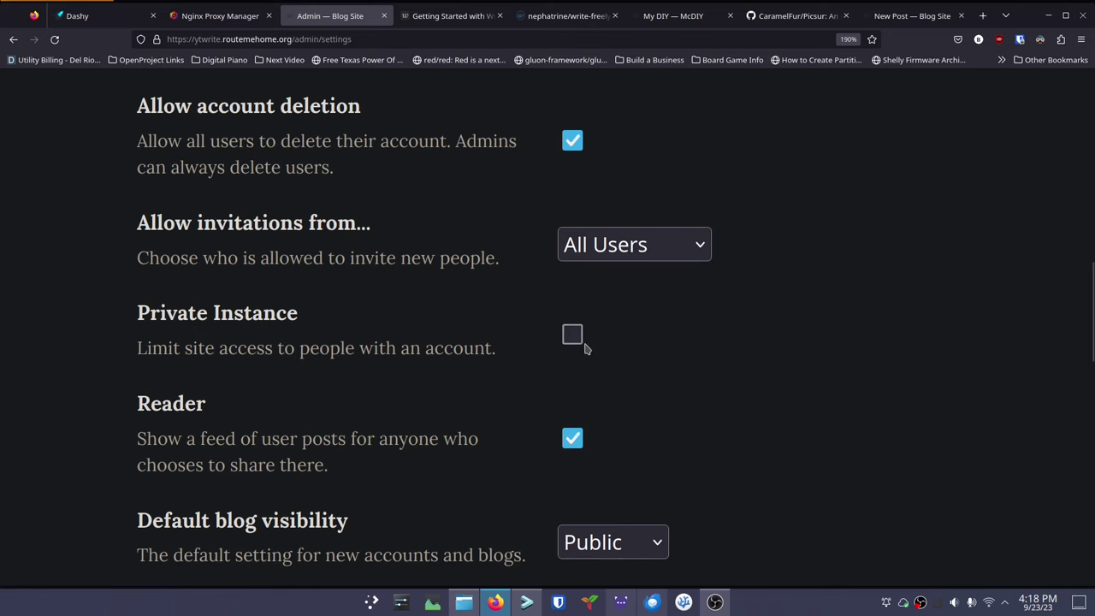
scroll(556, 338, "down", 2)
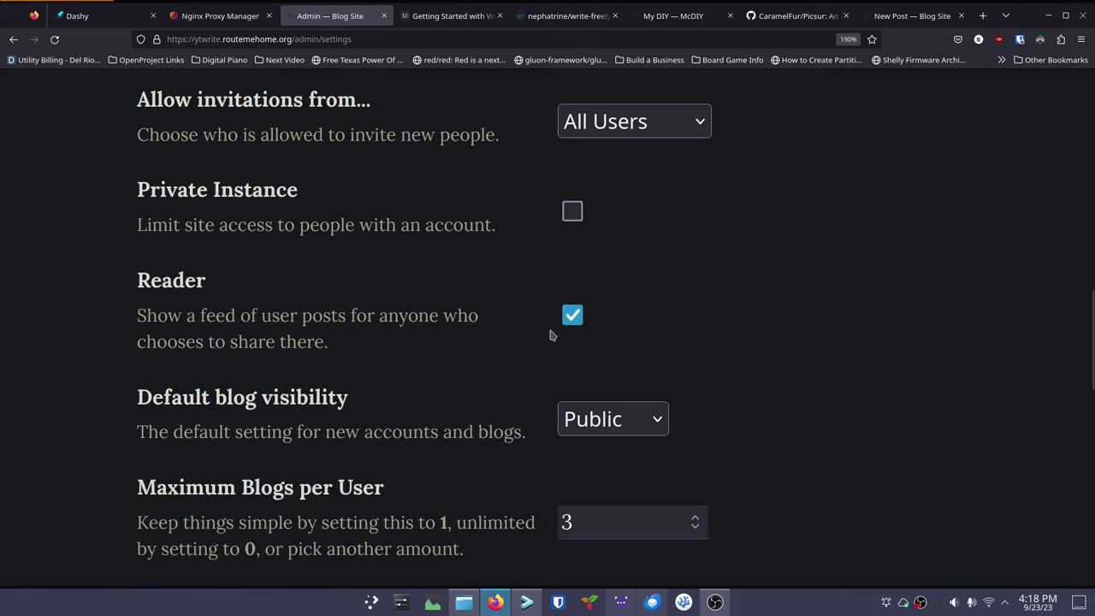
scroll(524, 360, "down", 6)
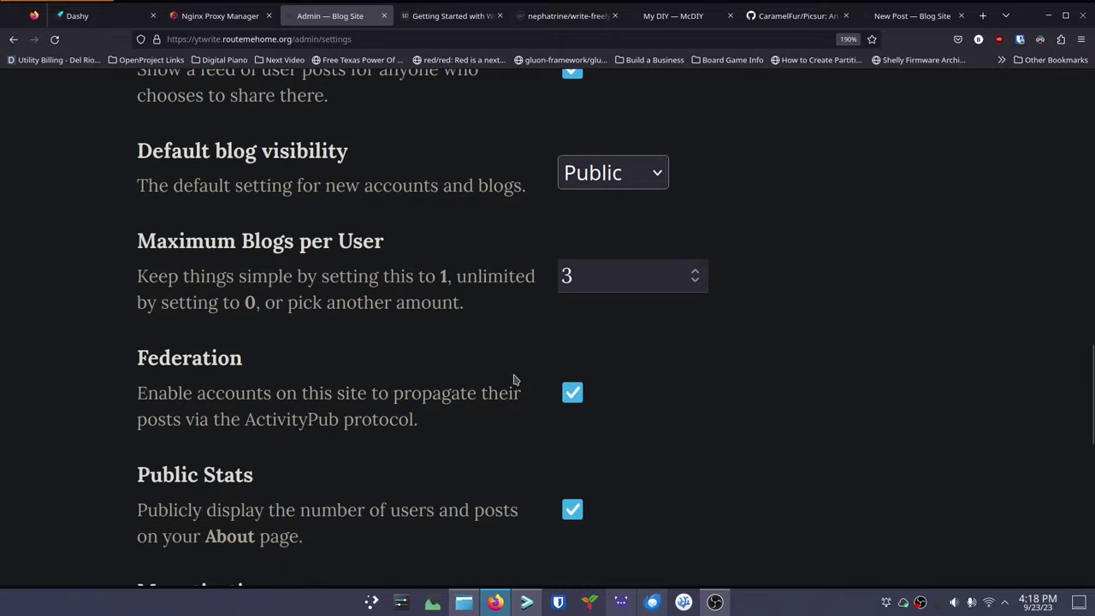
scroll(516, 379, "down", 2)
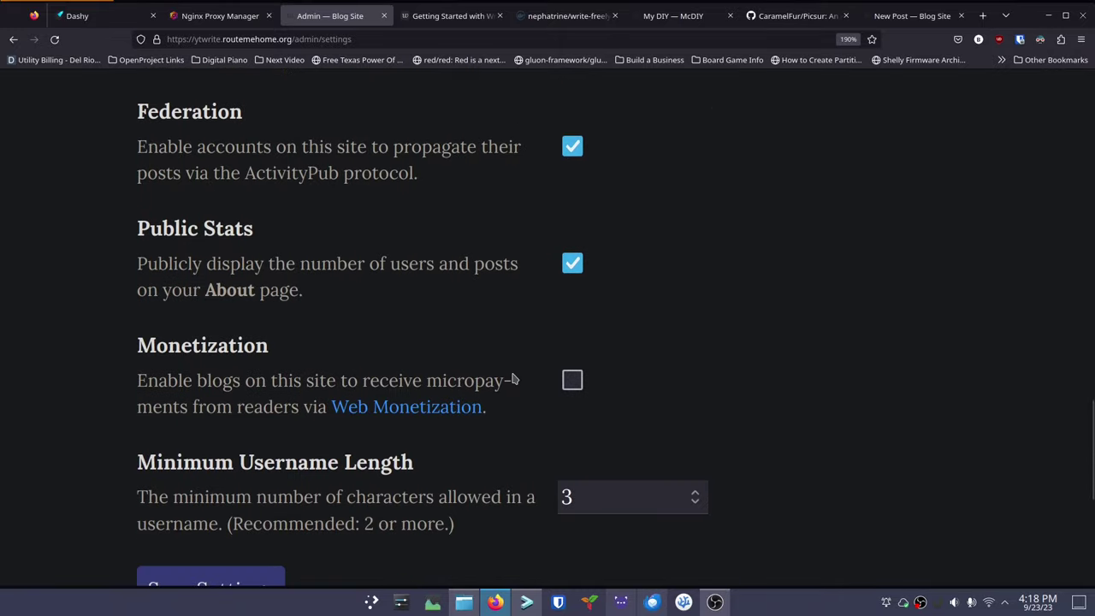
scroll(514, 379, "down", 4)
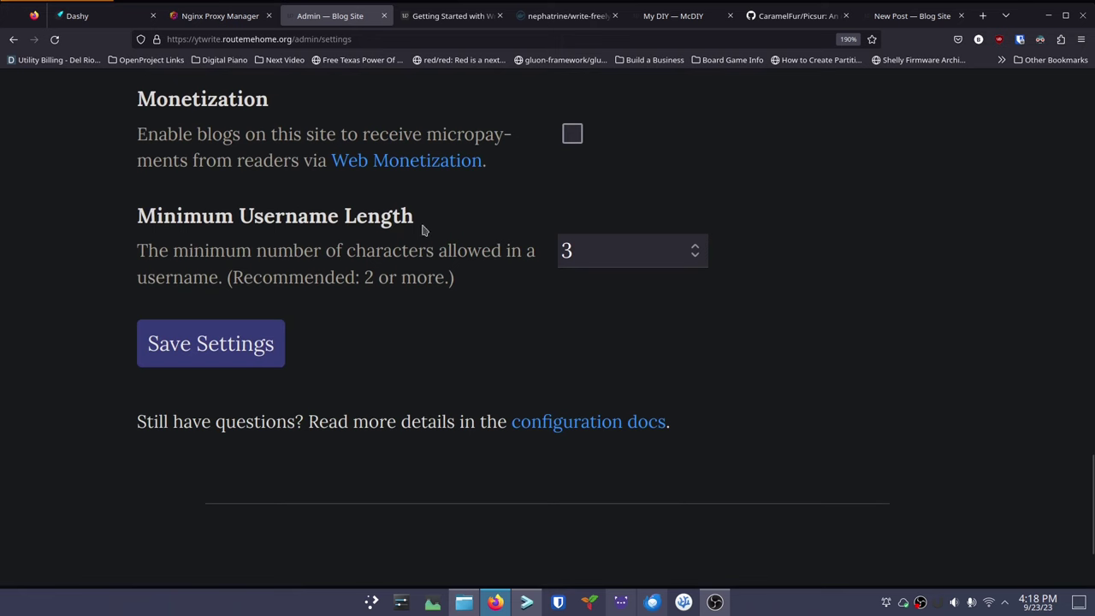
left_click(241, 346)
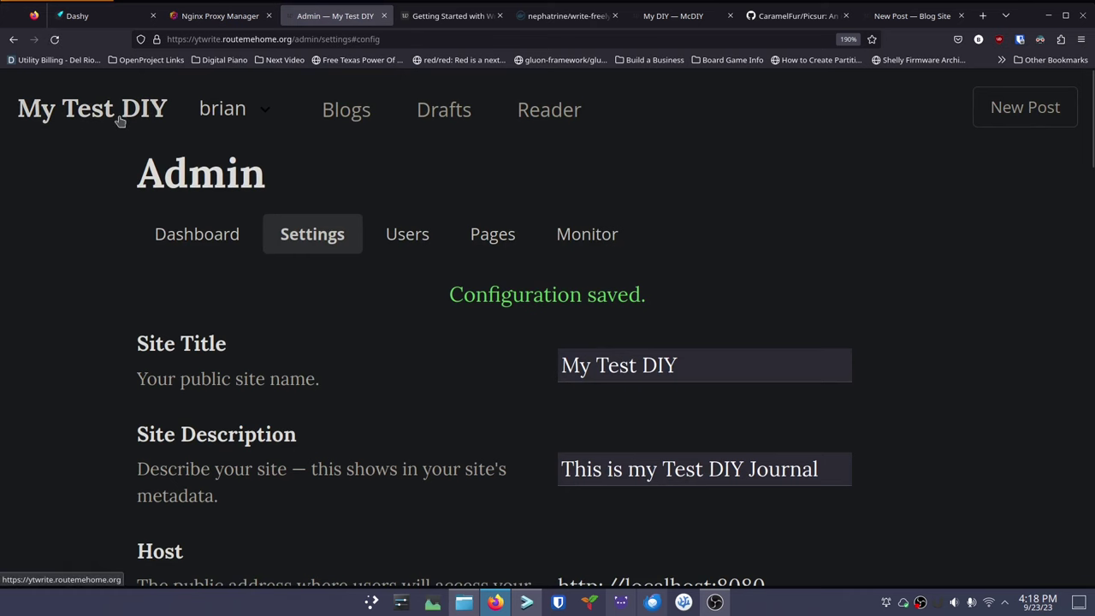
Step: Browse the admin Users and Pages lists
left_click(411, 235)
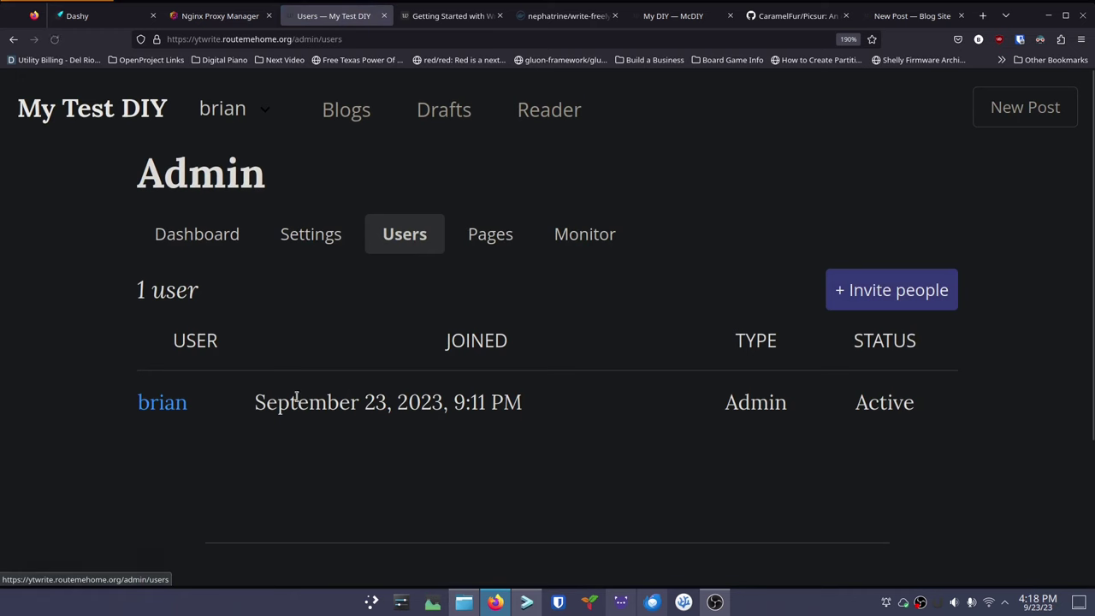
left_click(486, 246)
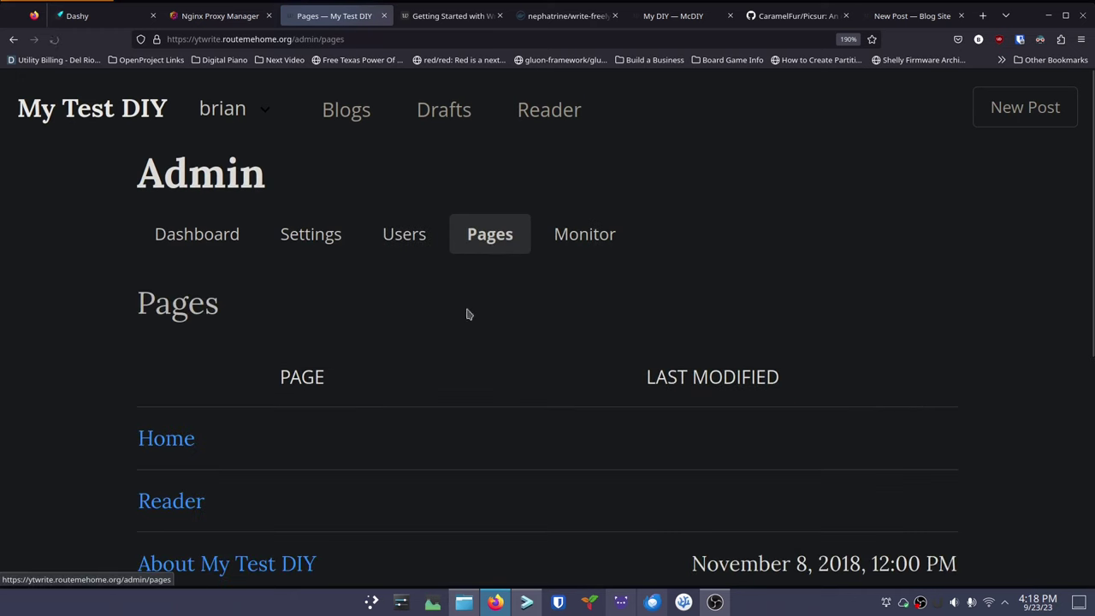
scroll(450, 384, "down", 3)
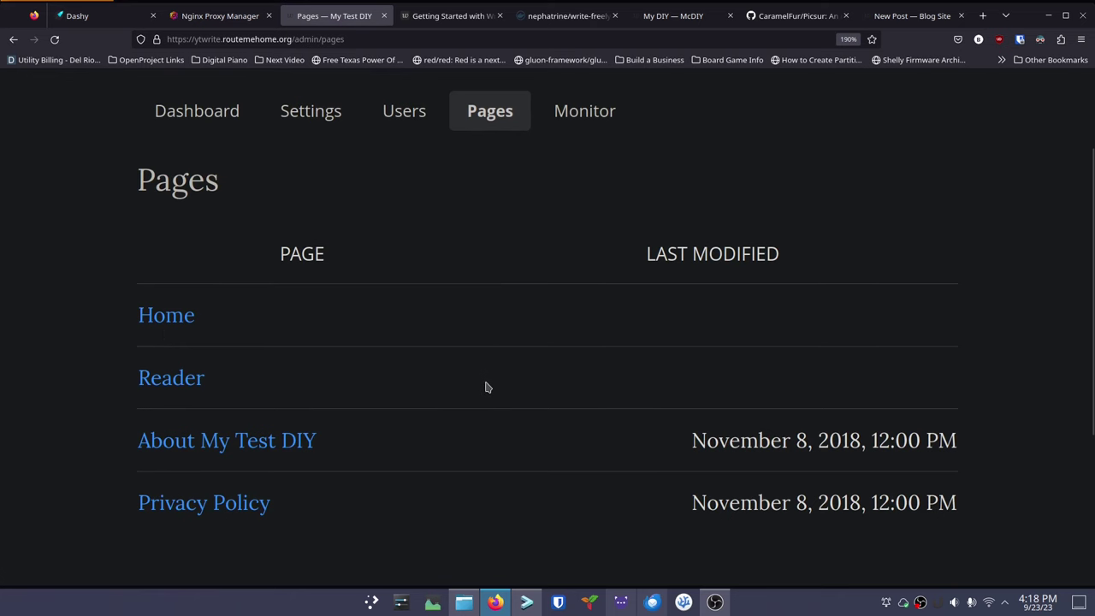
scroll(485, 388, "up", 2)
Step: Review the Monitor stats: WriteFreely v0.13.2, uptime and memory usage
left_click(586, 241)
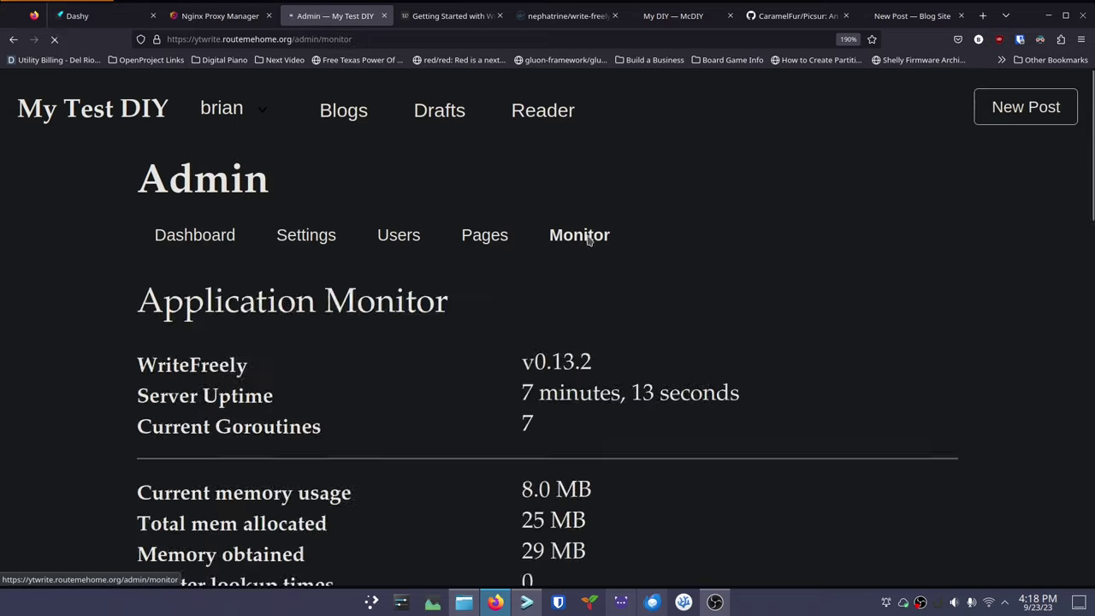
scroll(458, 393, "down", 2)
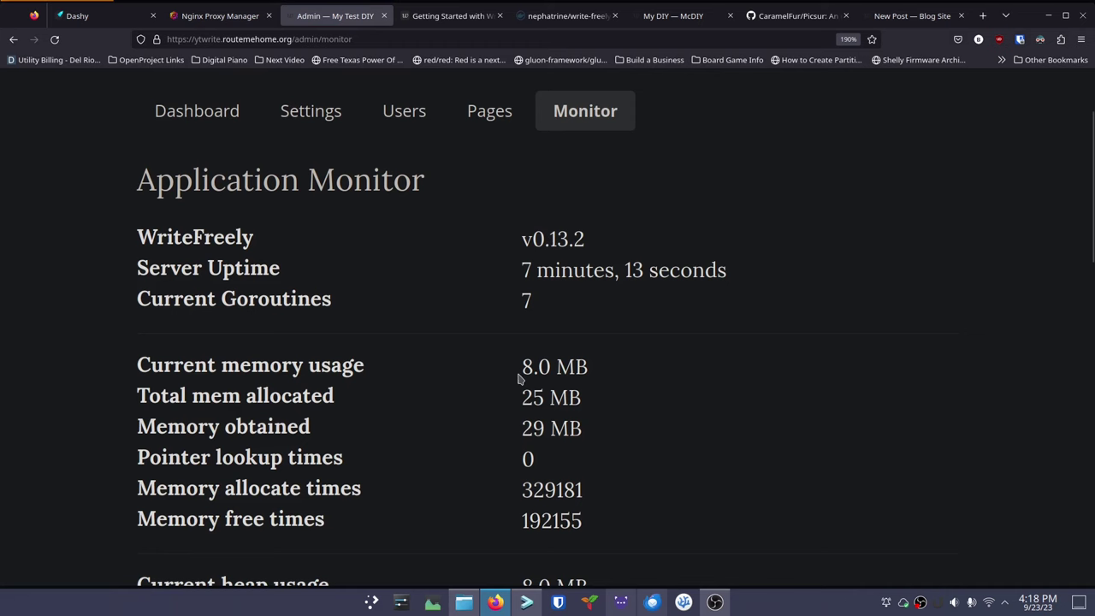
scroll(518, 378, "down", 2)
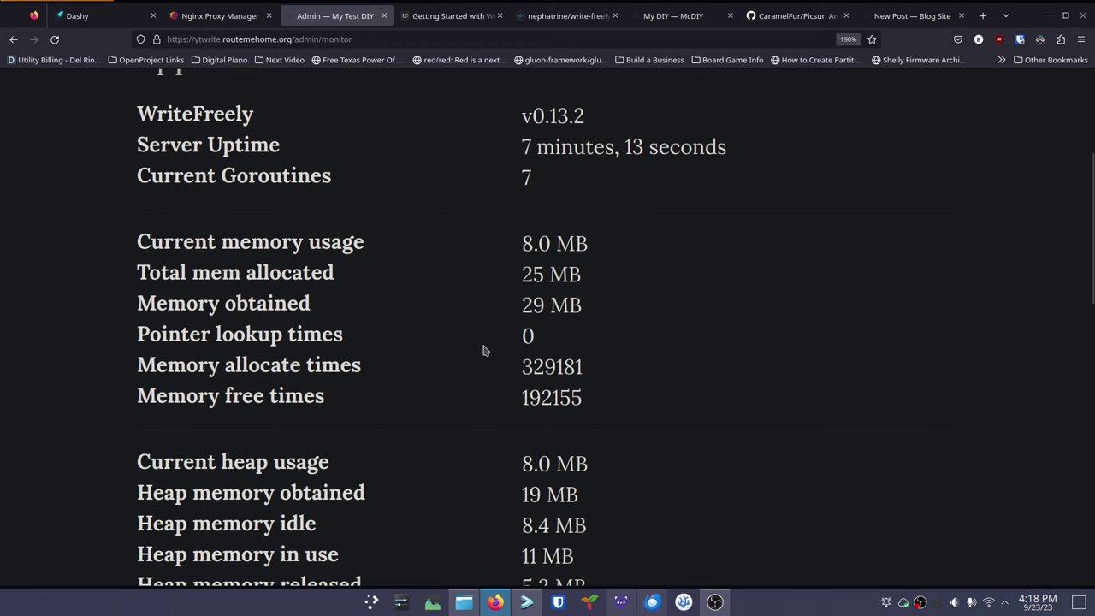
scroll(487, 357, "down", 13)
scroll(484, 368, "up", 17)
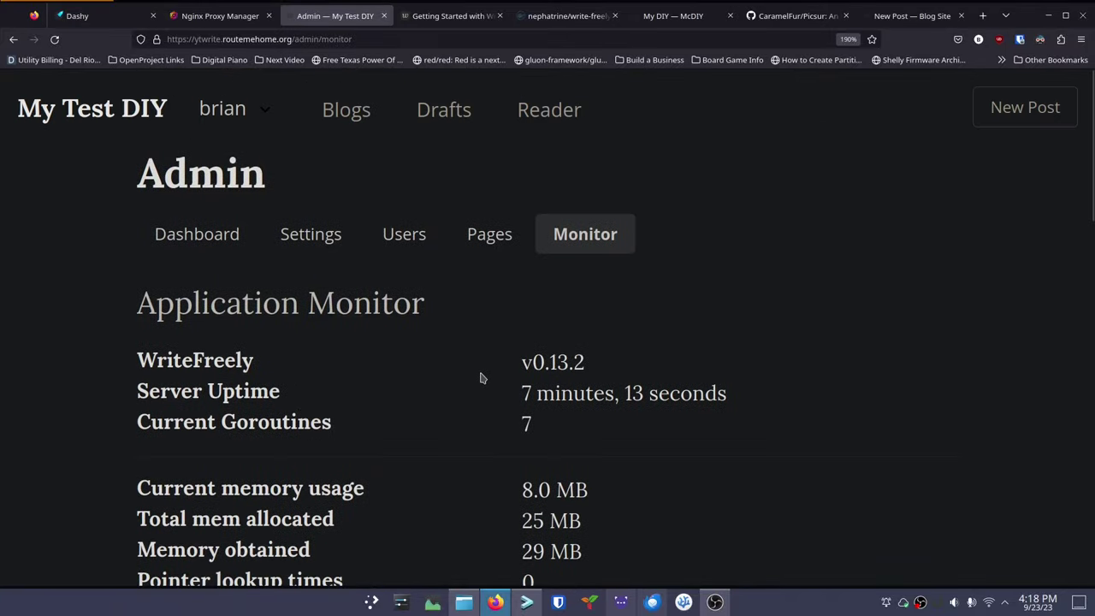
mouse_move(211, 109)
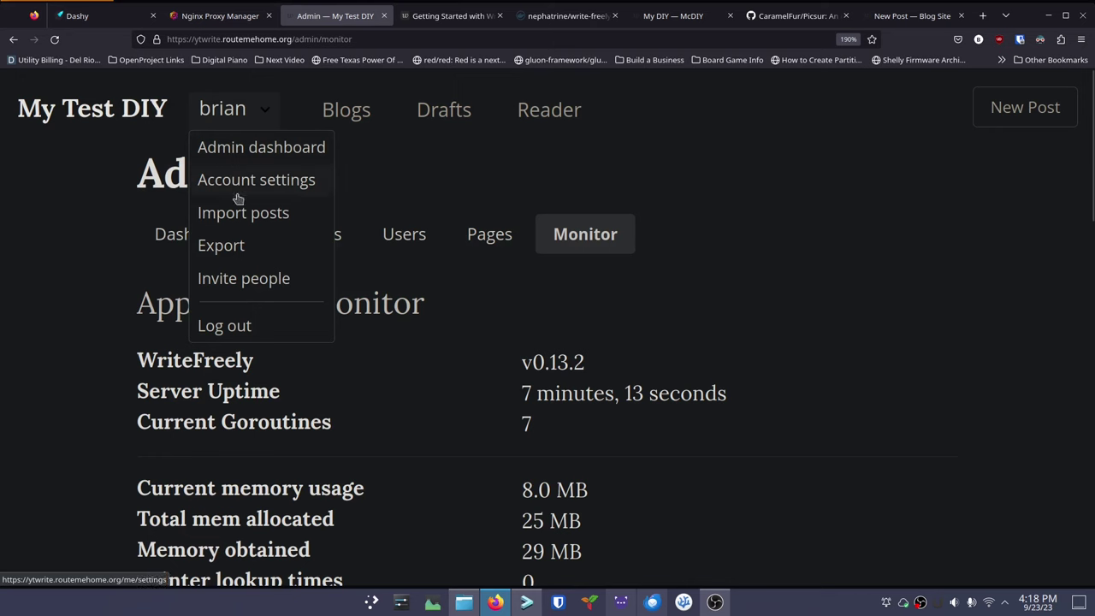
left_click(102, 117)
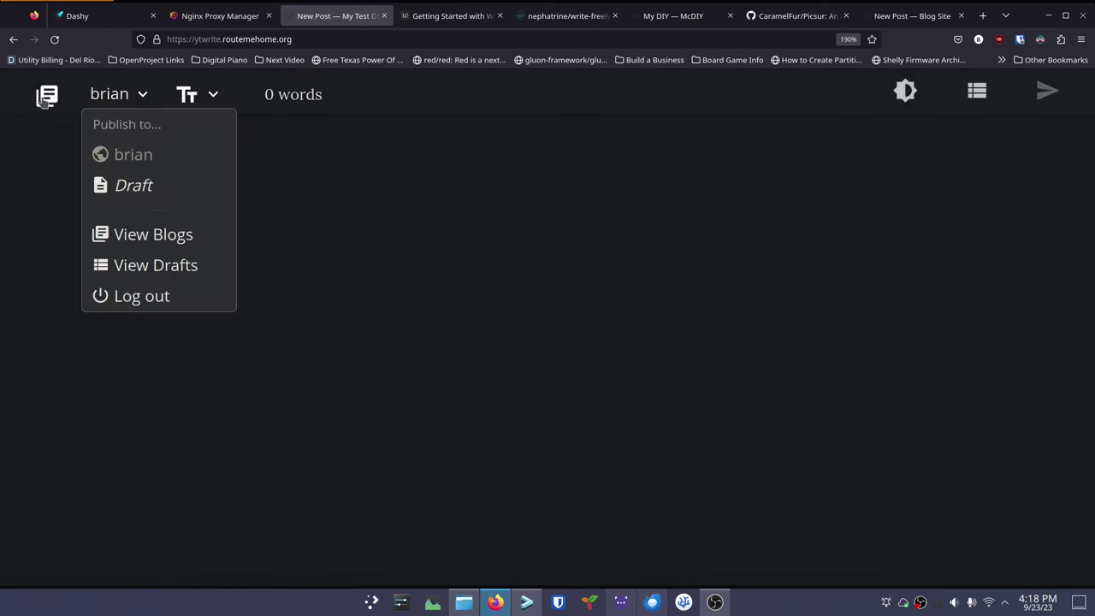
Step: Show the Blogs overview listing the brian blog at localhost/brian/
left_click(46, 95)
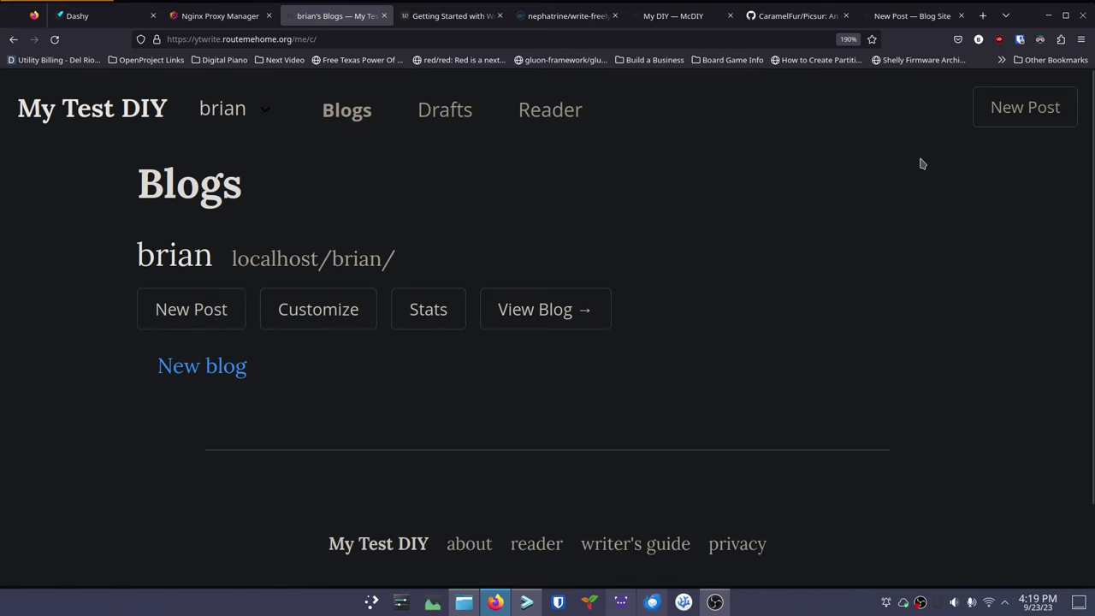
Step: Turn Dark Reader off for the site and open blog brian's Customize page
left_click(1041, 39)
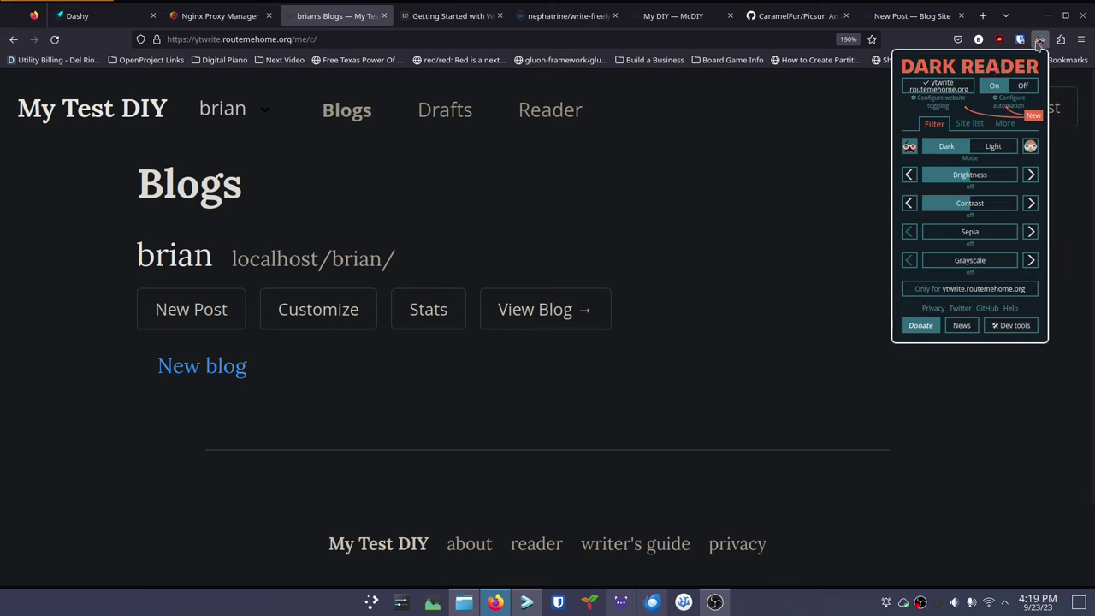
left_click(938, 89)
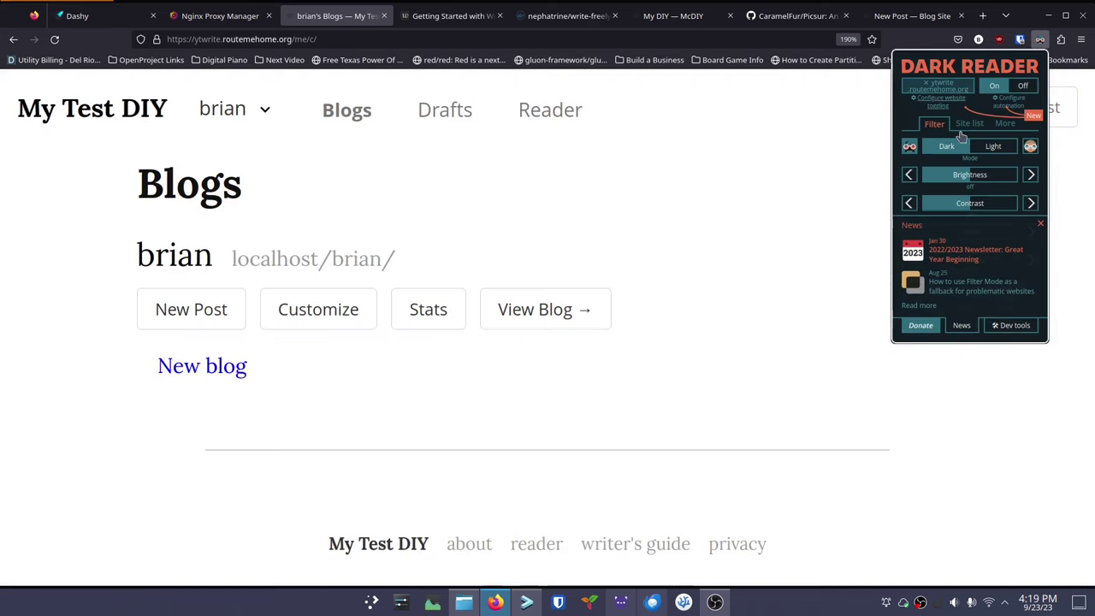
left_click(590, 398)
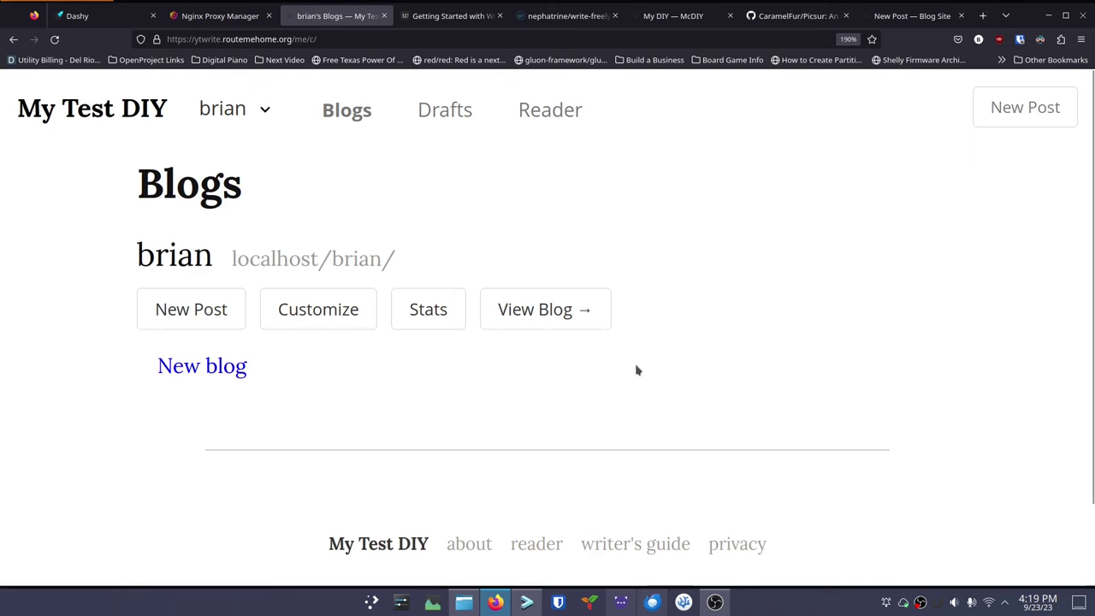
left_click(322, 315)
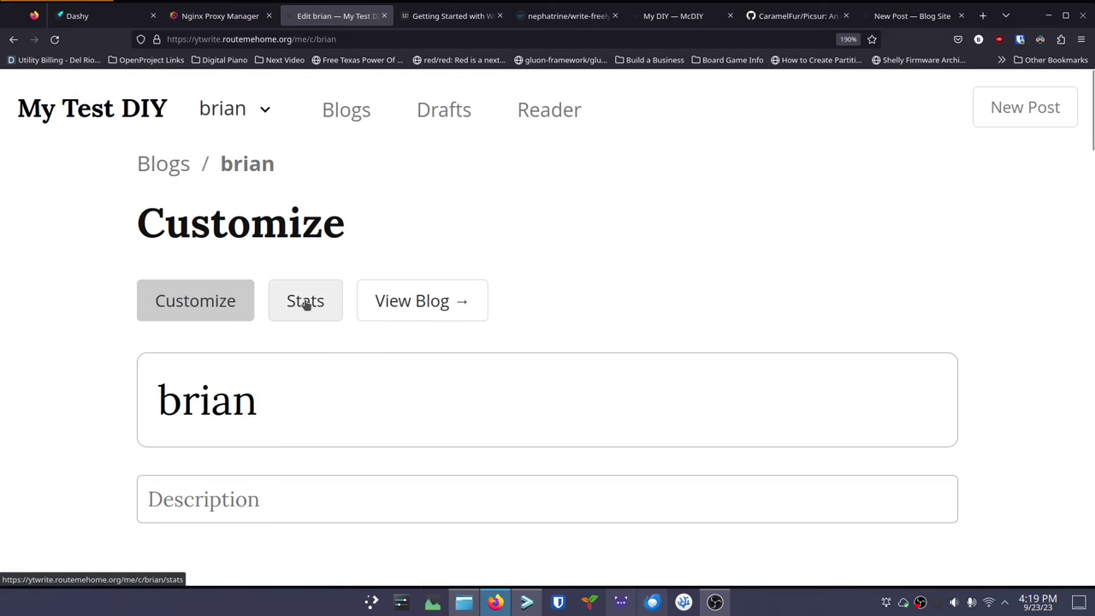
Step: Review blog brian's title and description fields
scroll(308, 282, "down", 3)
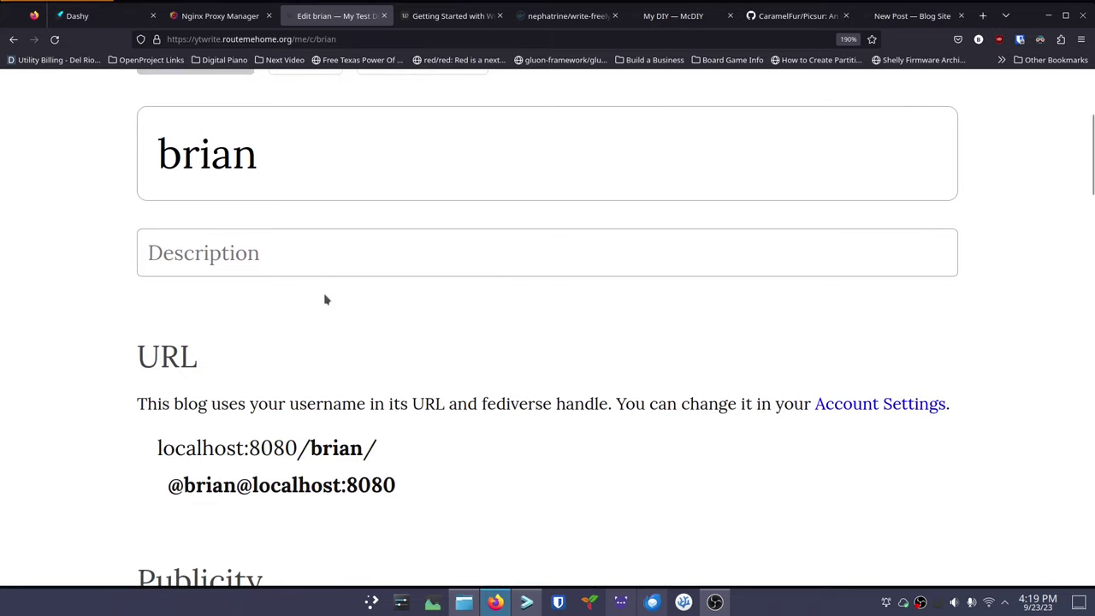
scroll(325, 296, "up", 2)
scroll(305, 287, "up", 2)
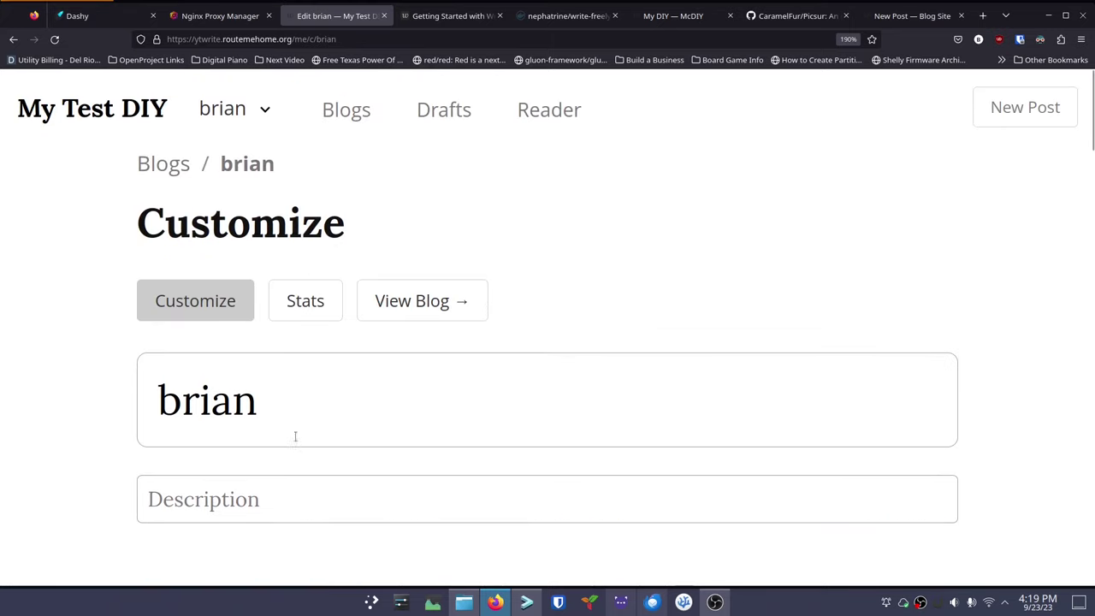
scroll(299, 411, "down", 2)
left_click_drag(291, 281, 125, 276)
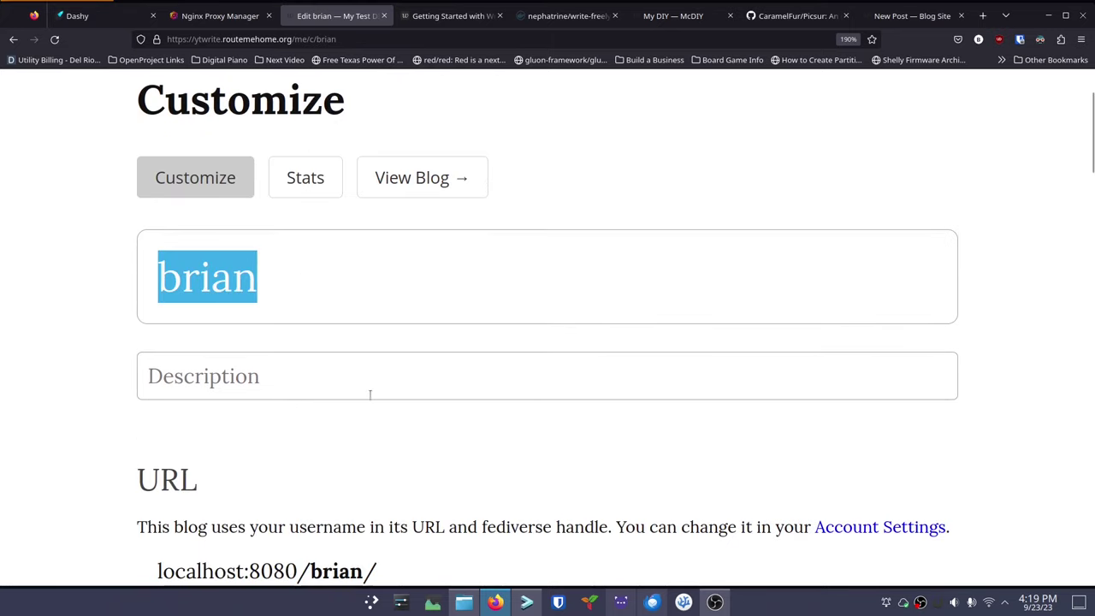
left_click(306, 377)
Step: Check the empty Custom CSS box, then switch to the write-freely Docker Hub page
scroll(81, 390, "down", 3)
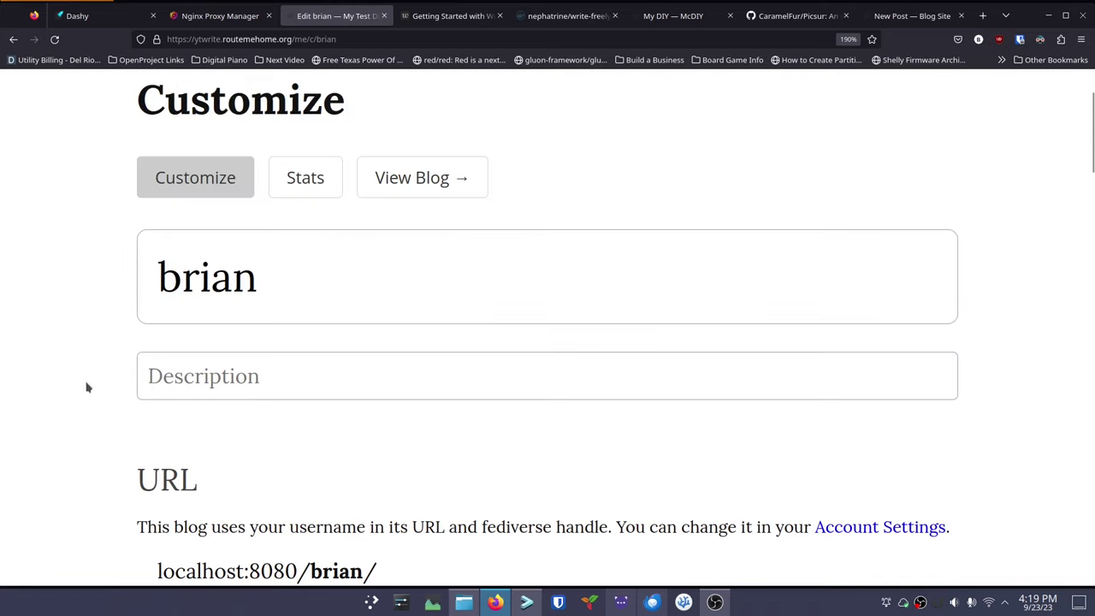
scroll(205, 334, "up", 4)
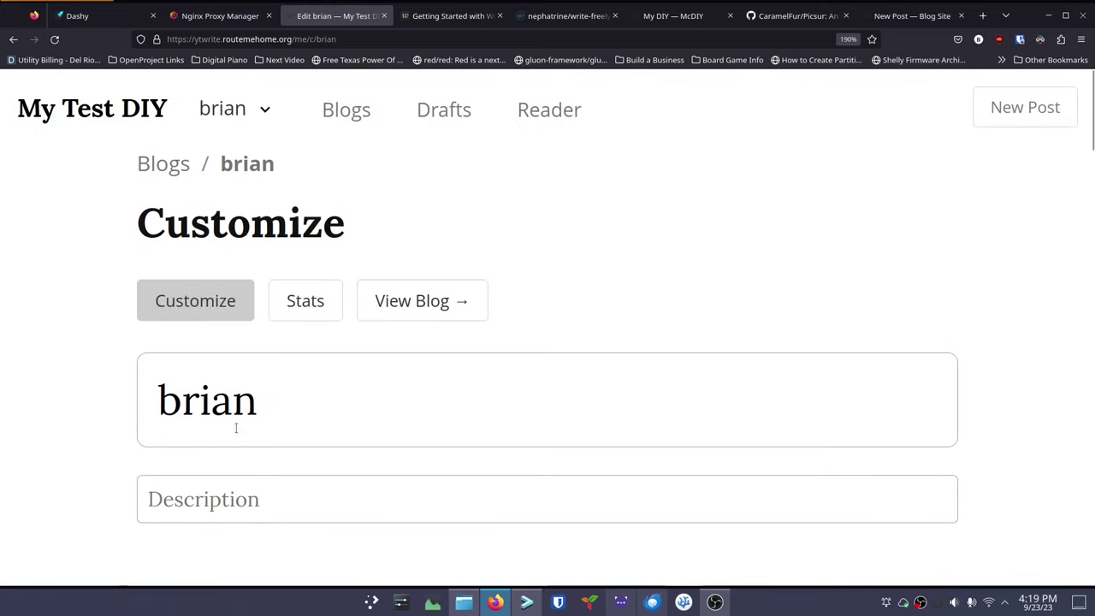
scroll(103, 368, "down", 5)
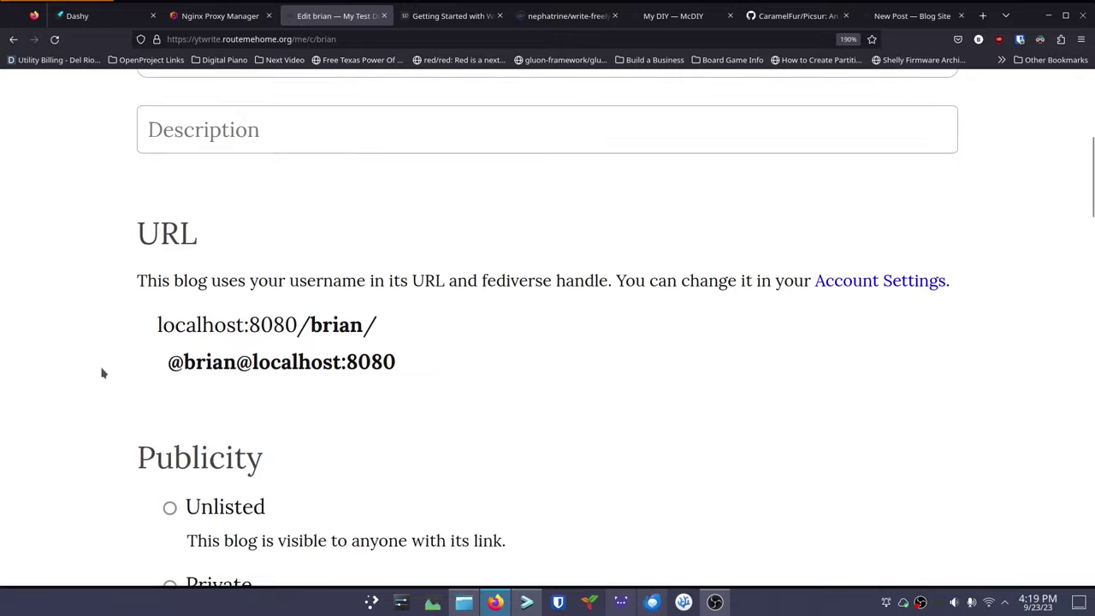
scroll(360, 352, "down", 3)
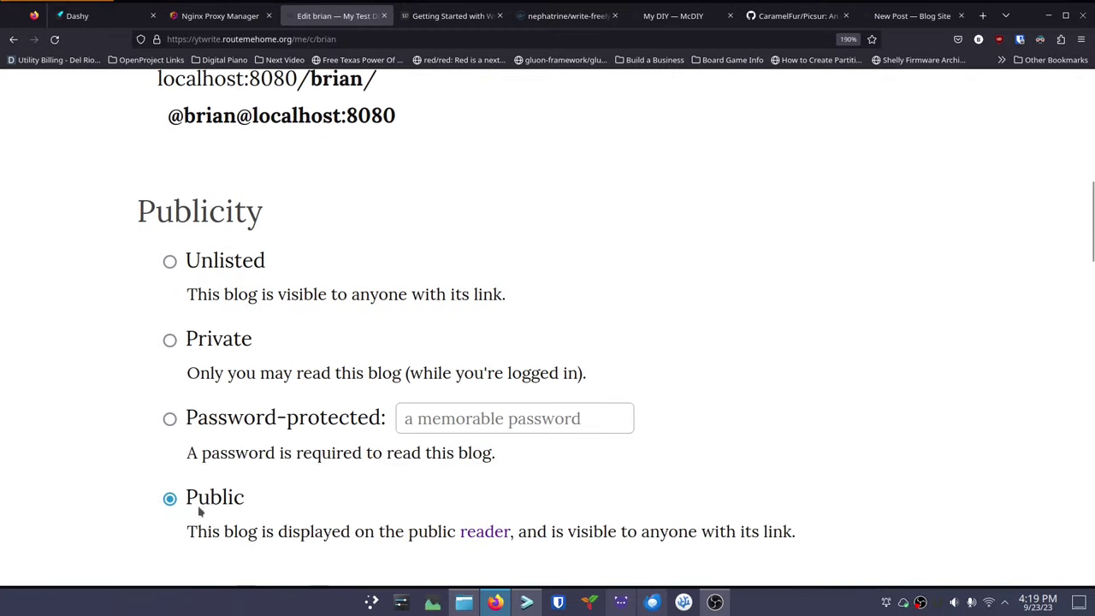
scroll(277, 383, "down", 8)
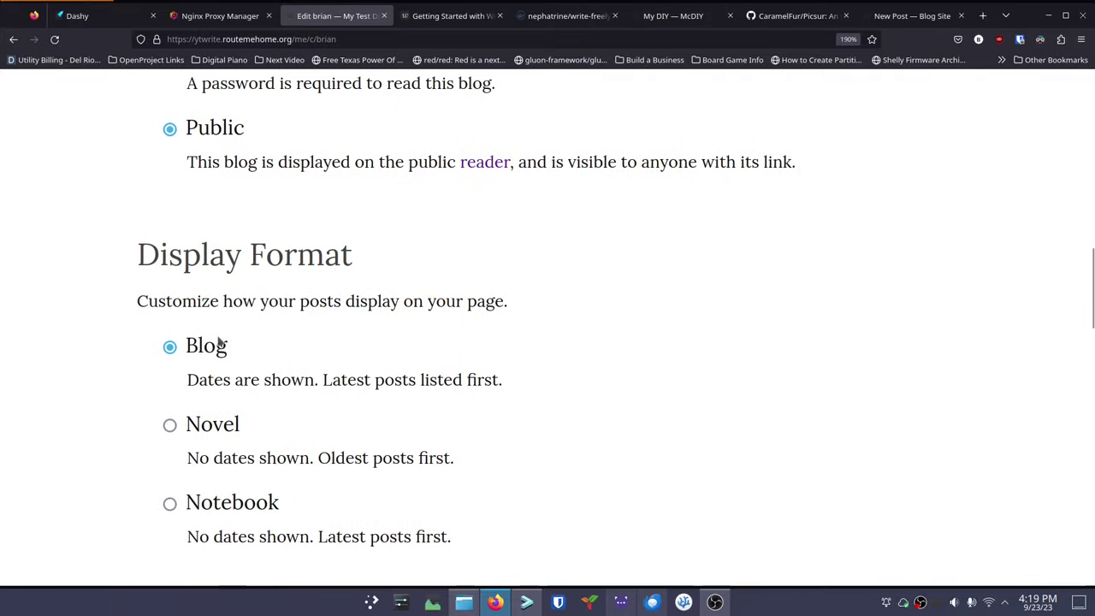
scroll(309, 371, "down", 5)
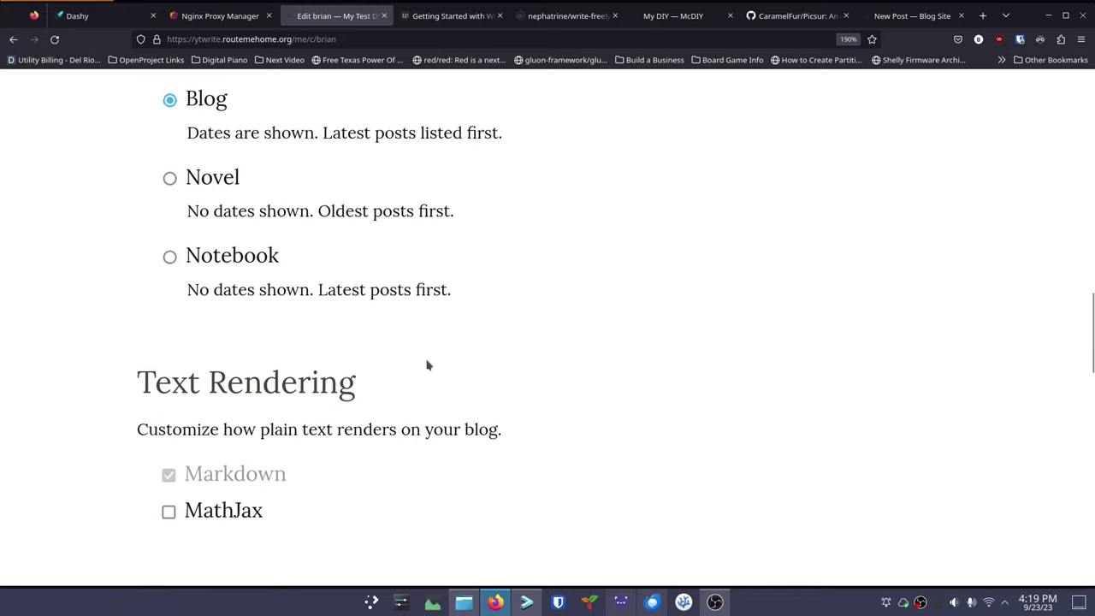
scroll(428, 364, "down", 5)
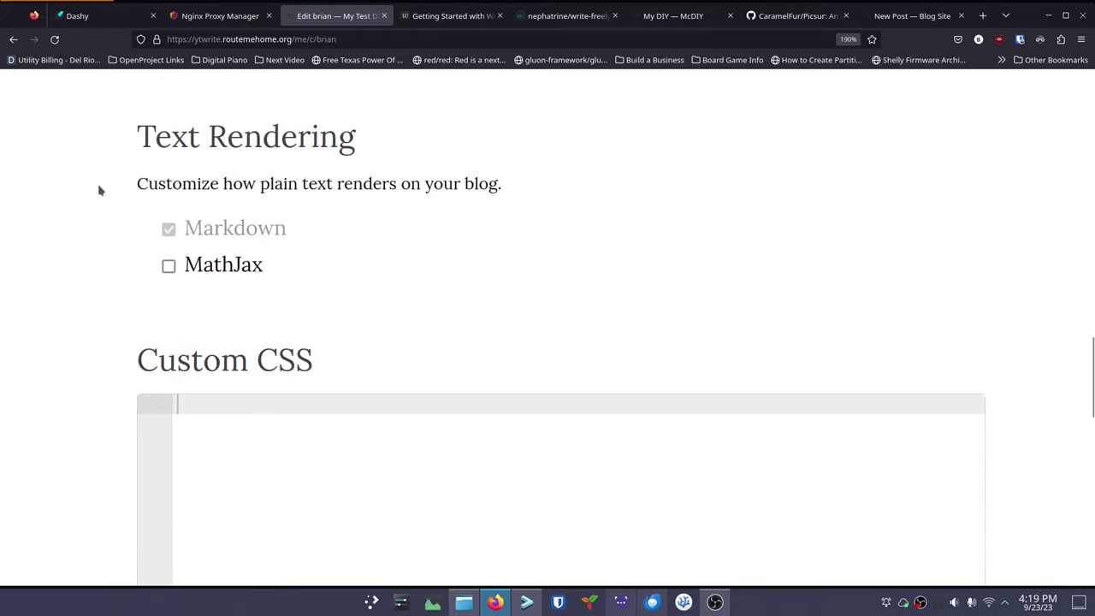
scroll(178, 347, "down", 5)
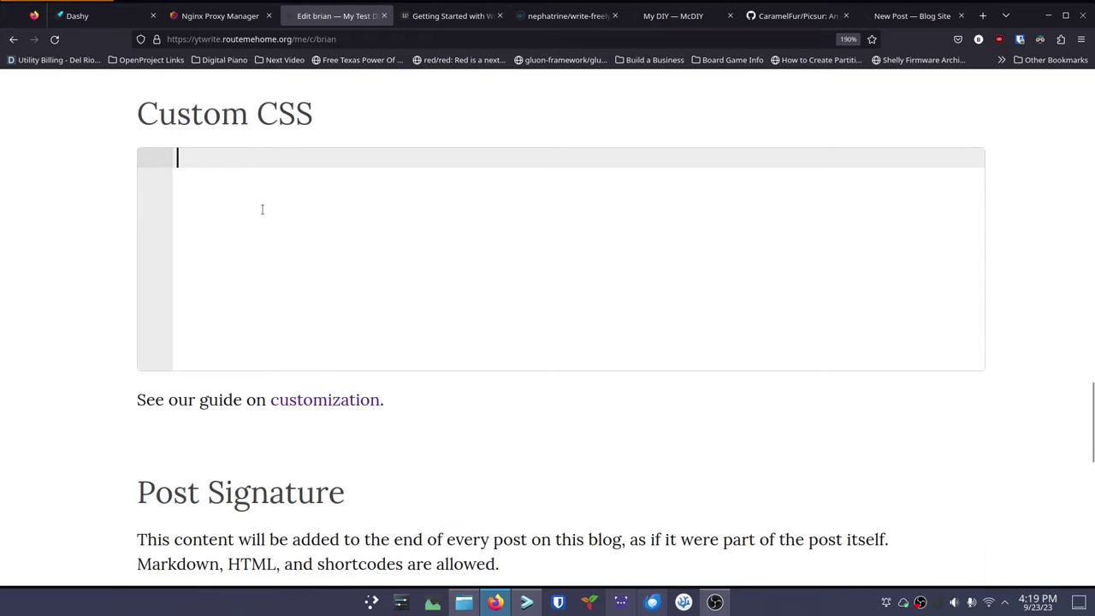
left_click(566, 19)
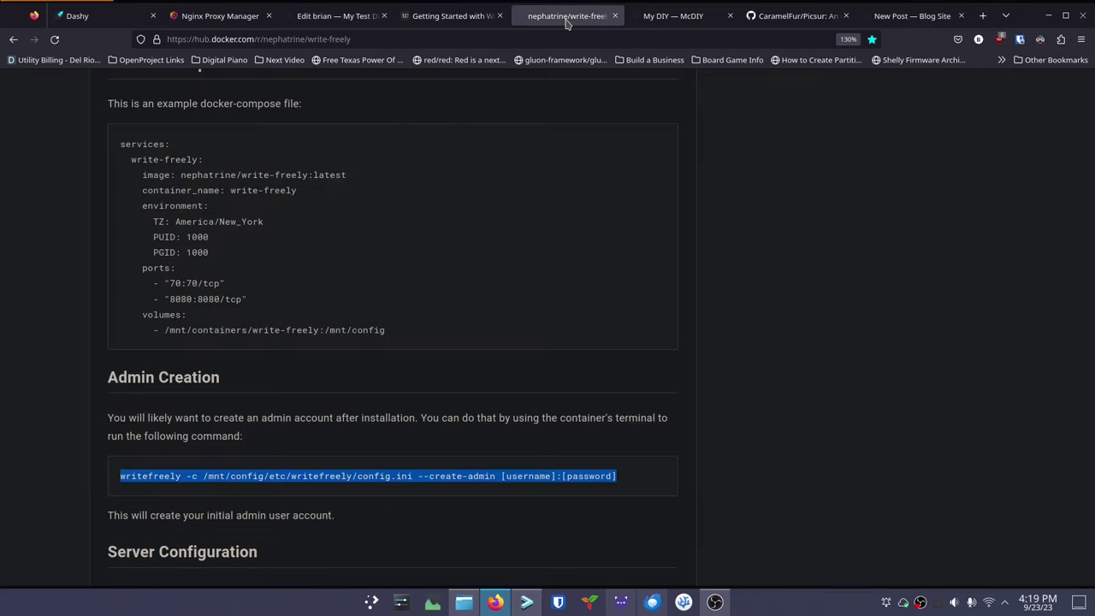
Step: Read WriteFreely's Getting Started guide at writefreely.org/start, then select the address bar
left_click(653, 18)
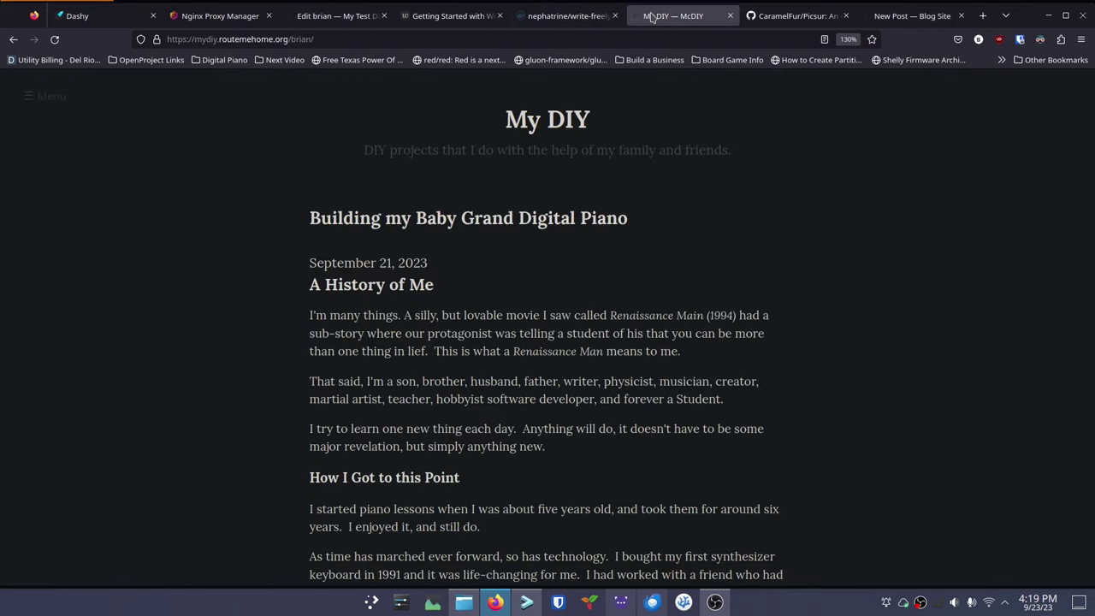
left_click(445, 17)
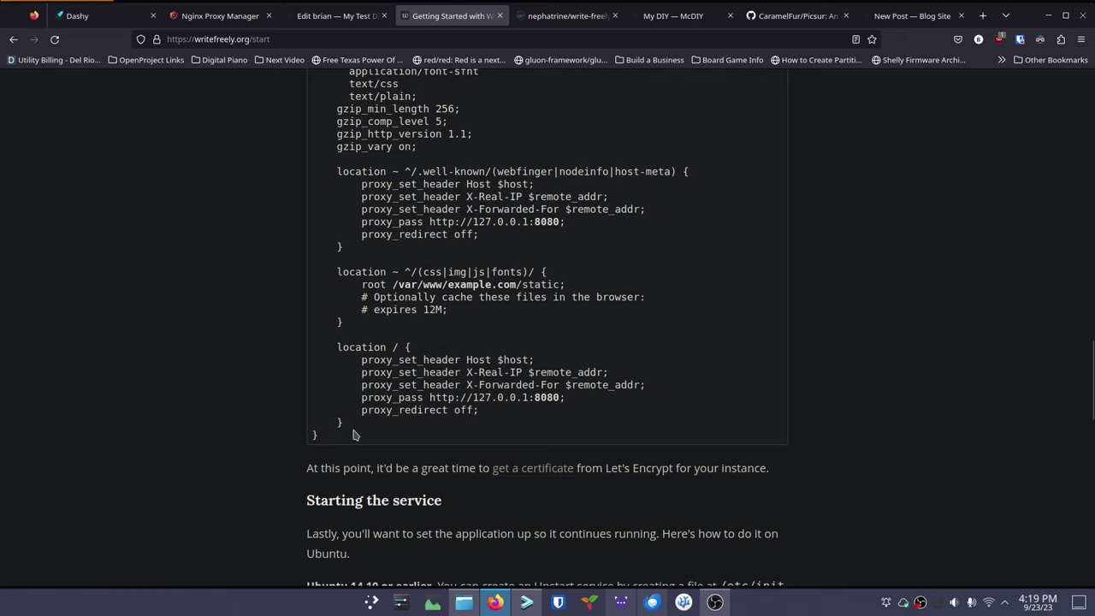
scroll(367, 344, "up", 6)
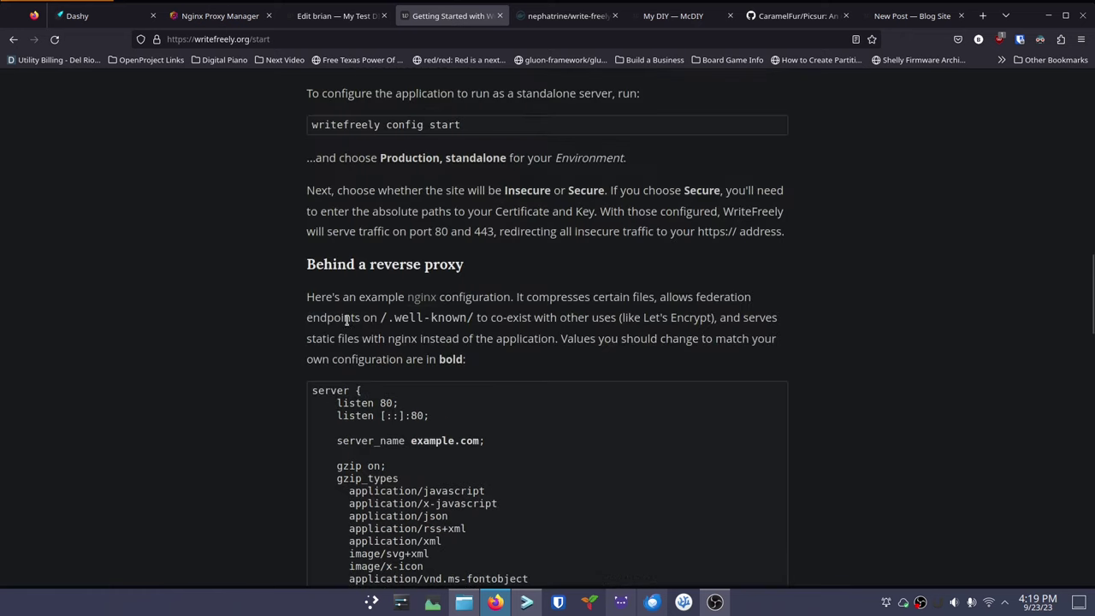
scroll(338, 311, "down", 3)
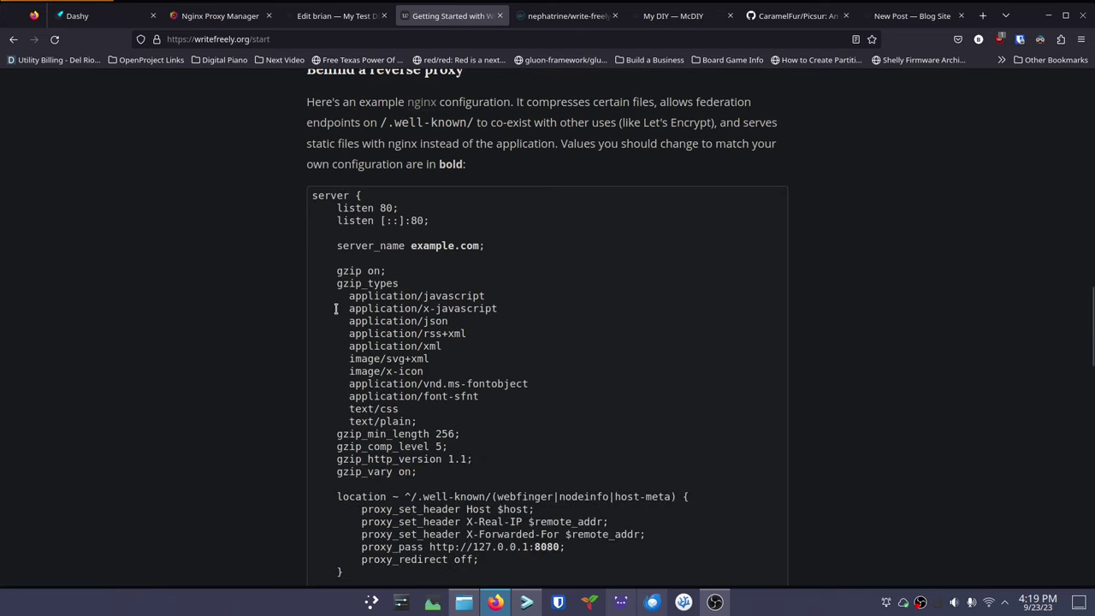
scroll(332, 283, "up", 20)
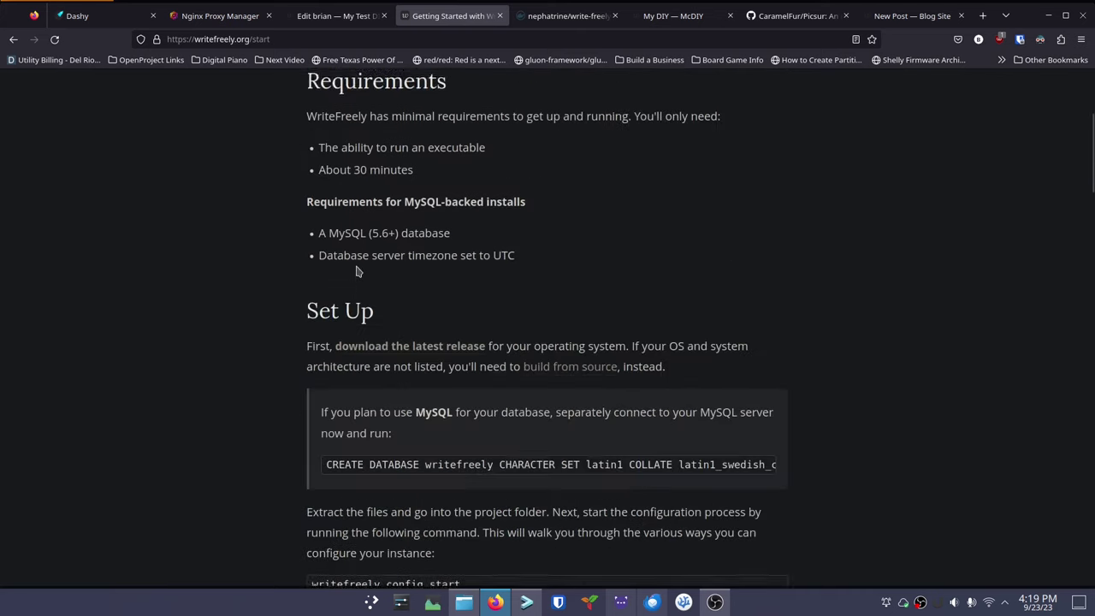
left_click(404, 38)
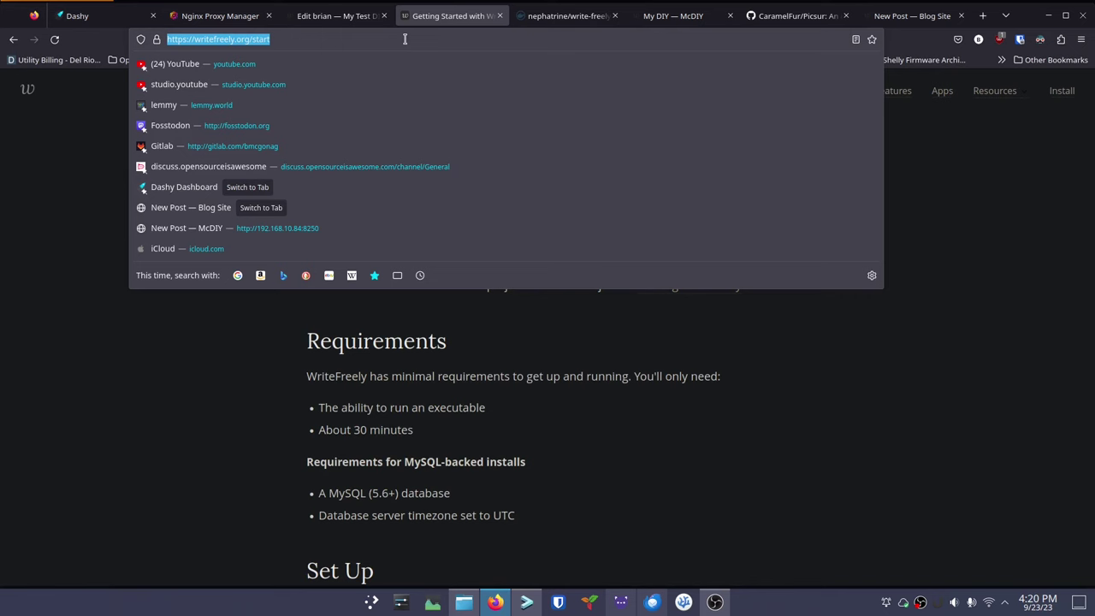
Step: Search 'dark mode css write-freely' and open the writefreely dark-mode Custom CSS gist
type("cu")
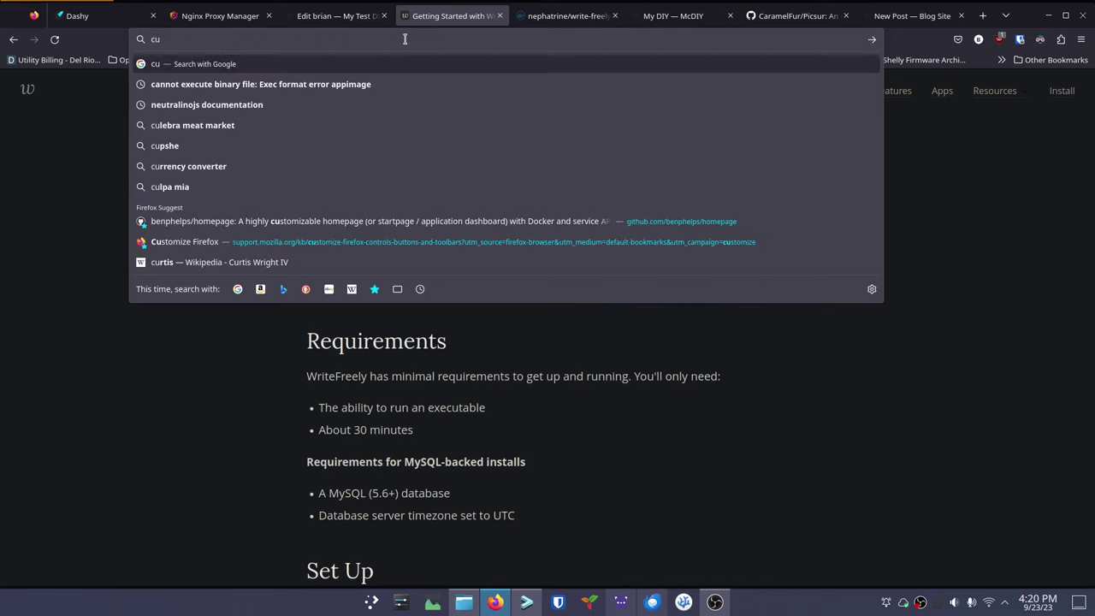
key("BackSpace")
key("BackSpace")
type("dark m")
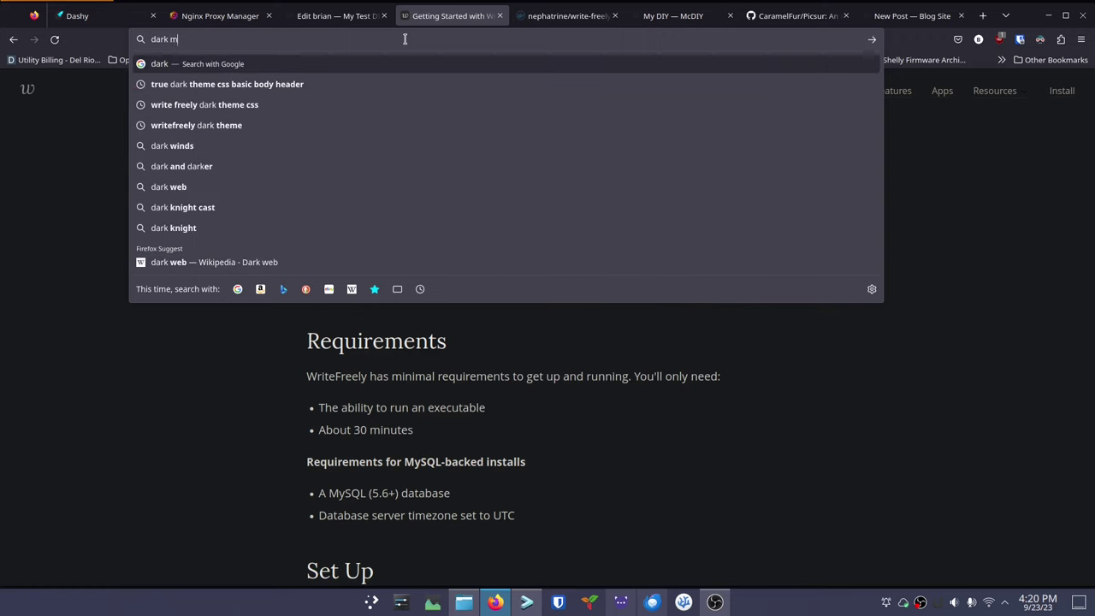
type("ode css")
type("write-freely")
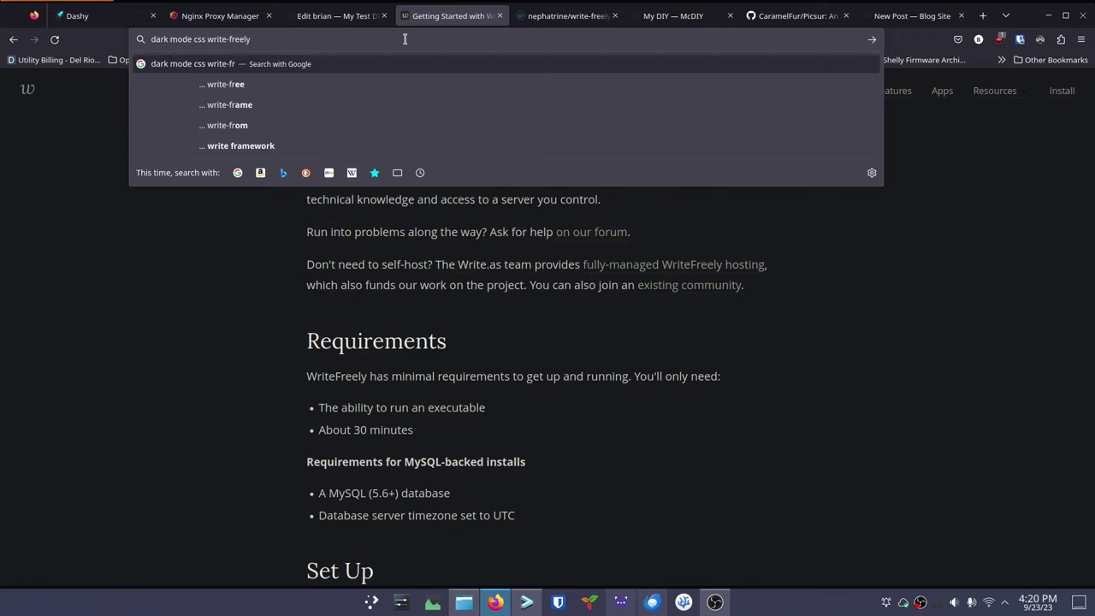
key("Return")
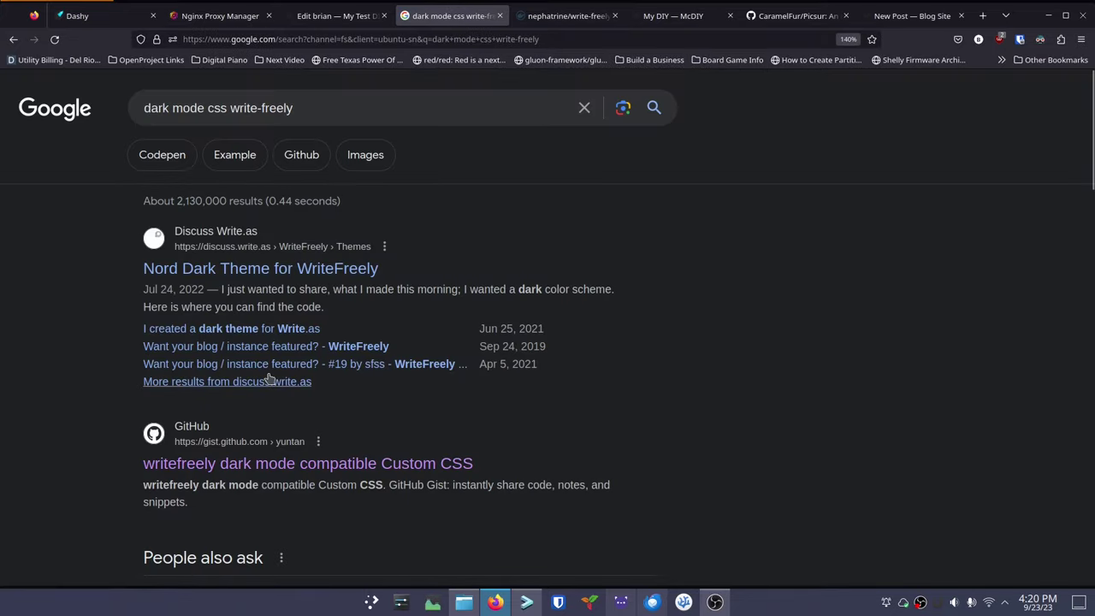
scroll(269, 379, "down", 1)
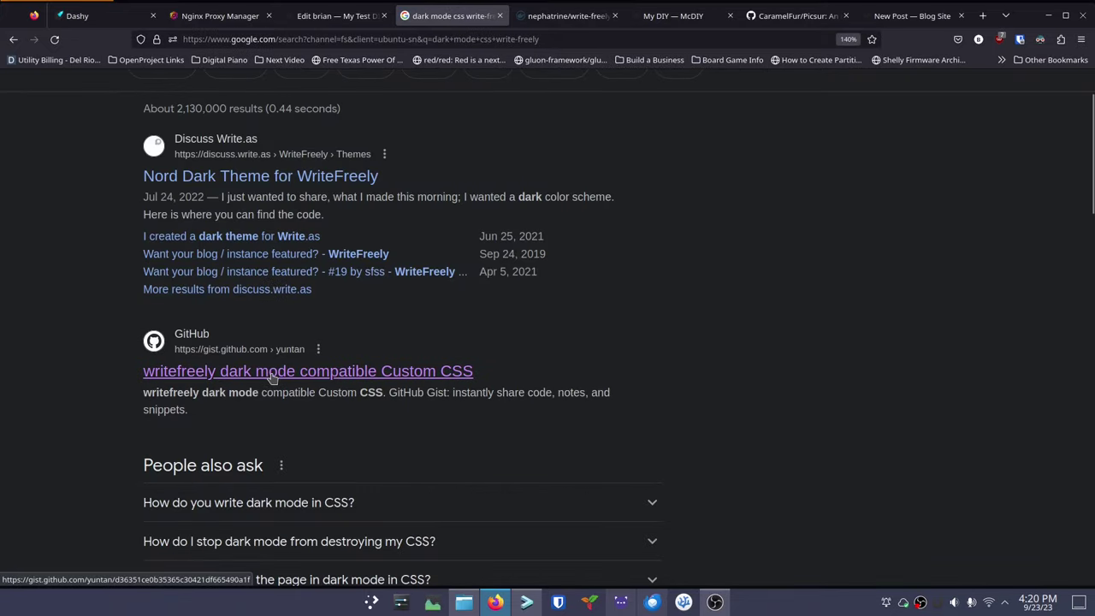
left_click(300, 371)
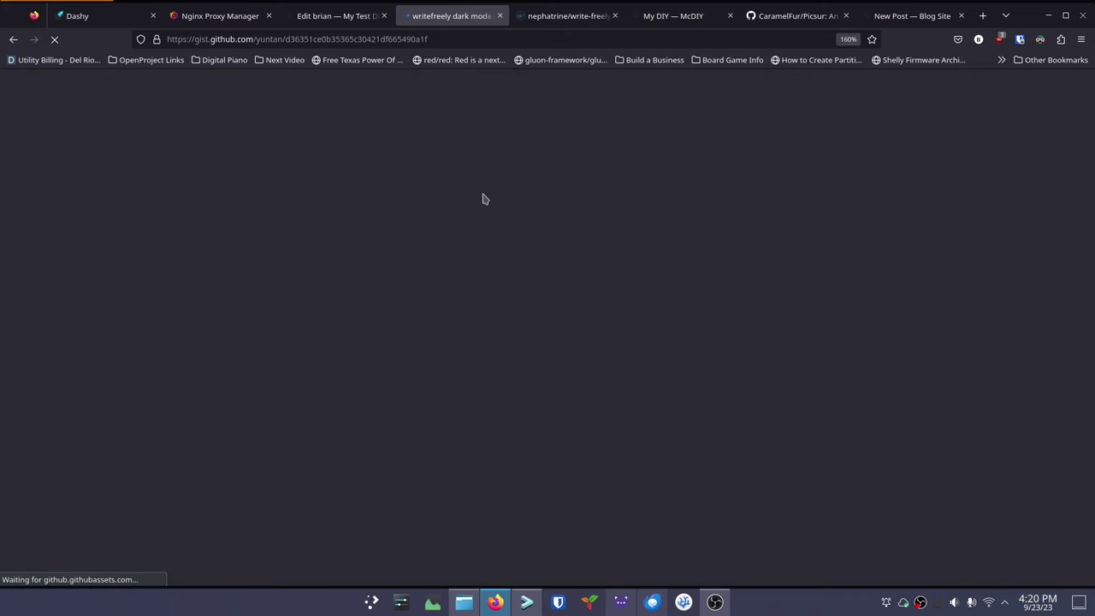
Step: Select and copy the gist's 28-line custom.css dark-mode stylesheet
scroll(409, 240, "down", 3)
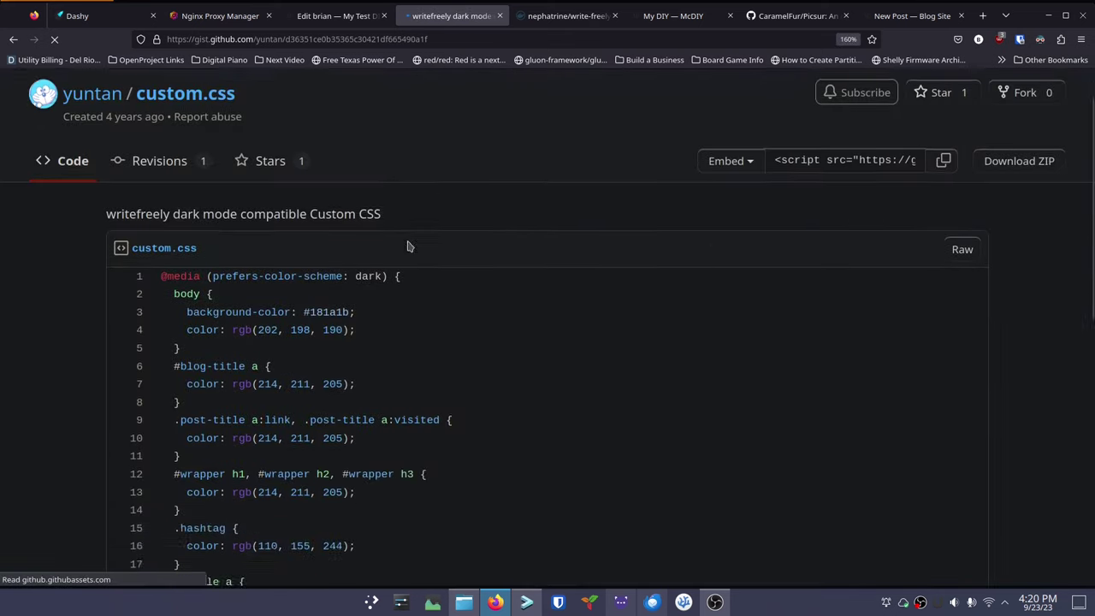
left_click_drag(152, 137, 356, 332)
key("ctrl+c")
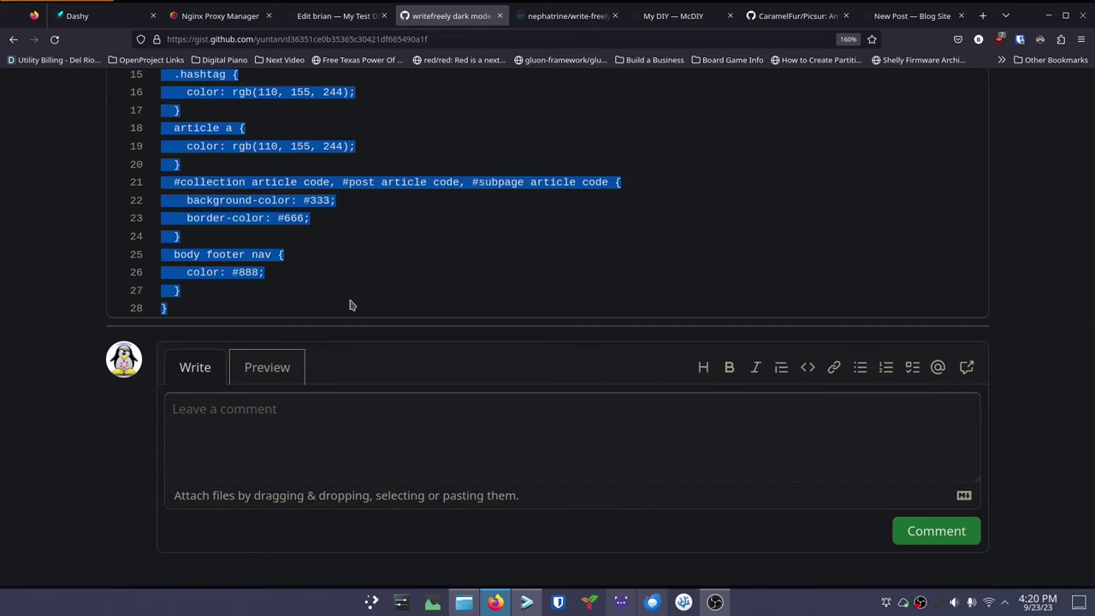
left_click(221, 16)
Step: Paste the dark-mode CSS into brian's Custom CSS and save, confirmed by 'Blog updated!'
left_click(312, 15)
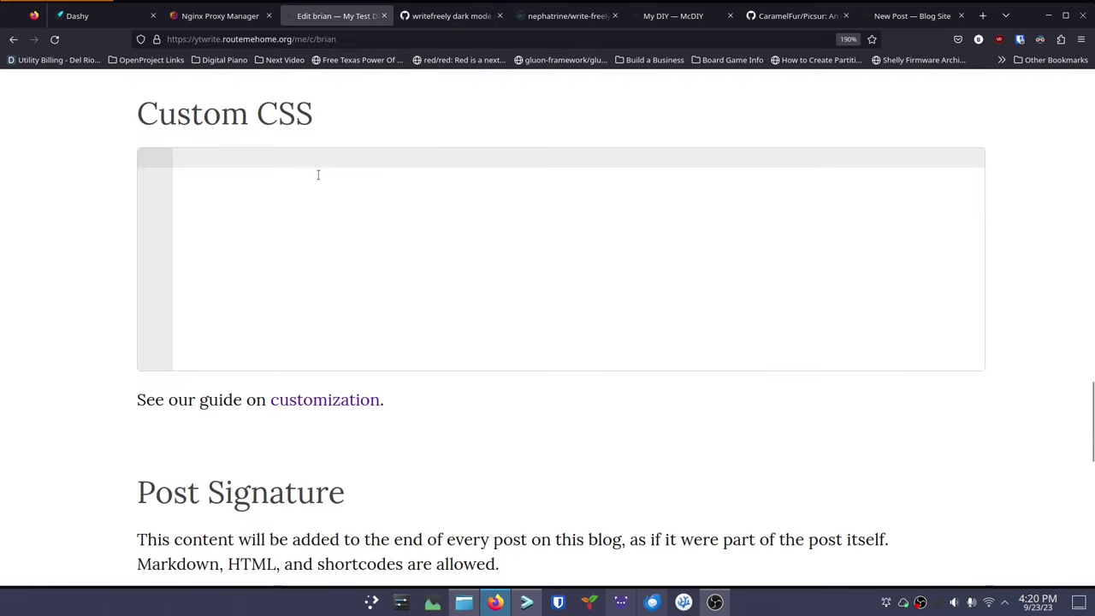
key("ctrl+v")
scroll(281, 318, "down", 15)
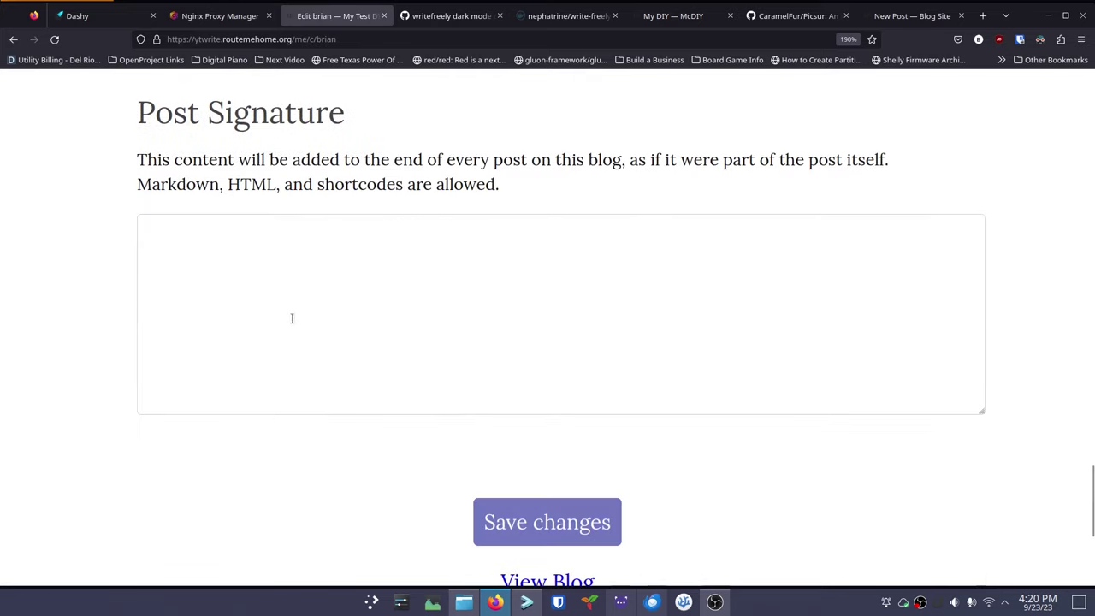
left_click(538, 525)
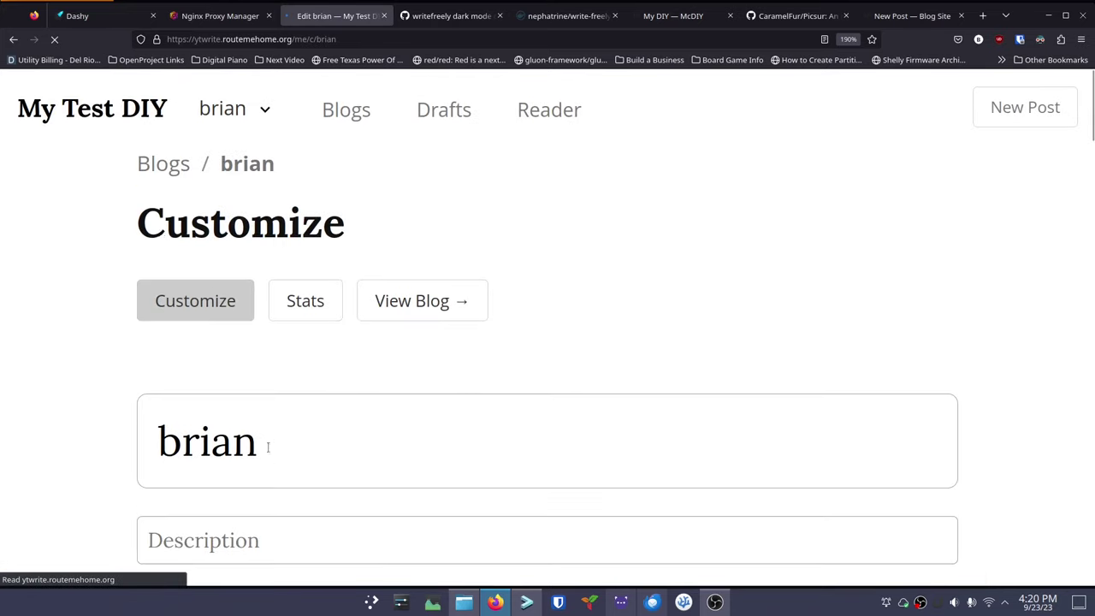
Step: Browse the Blogs and Drafts pages
left_click(132, 108)
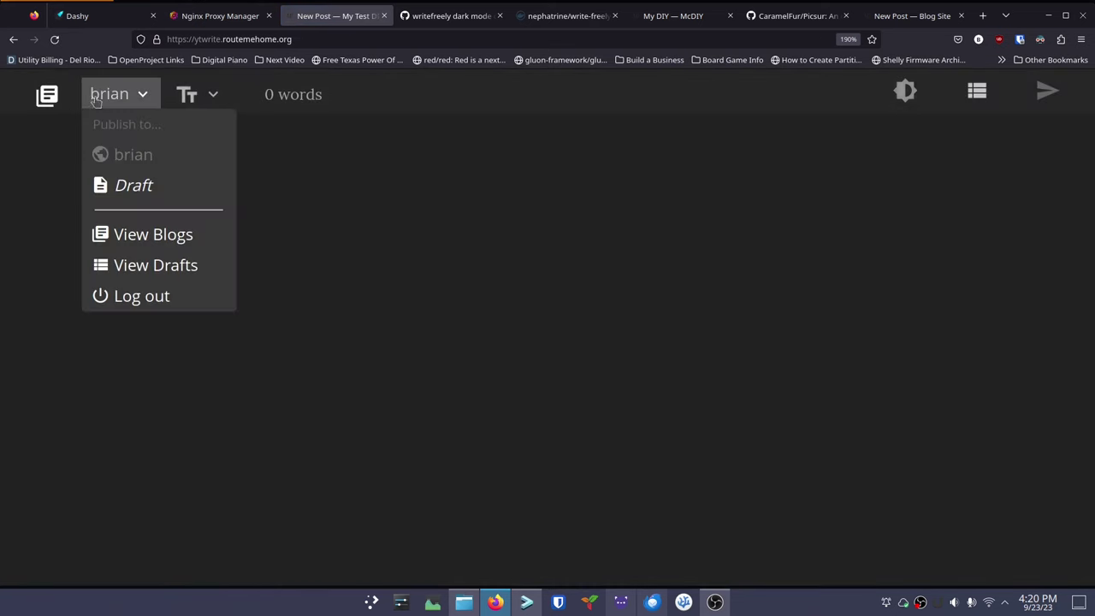
left_click(46, 94)
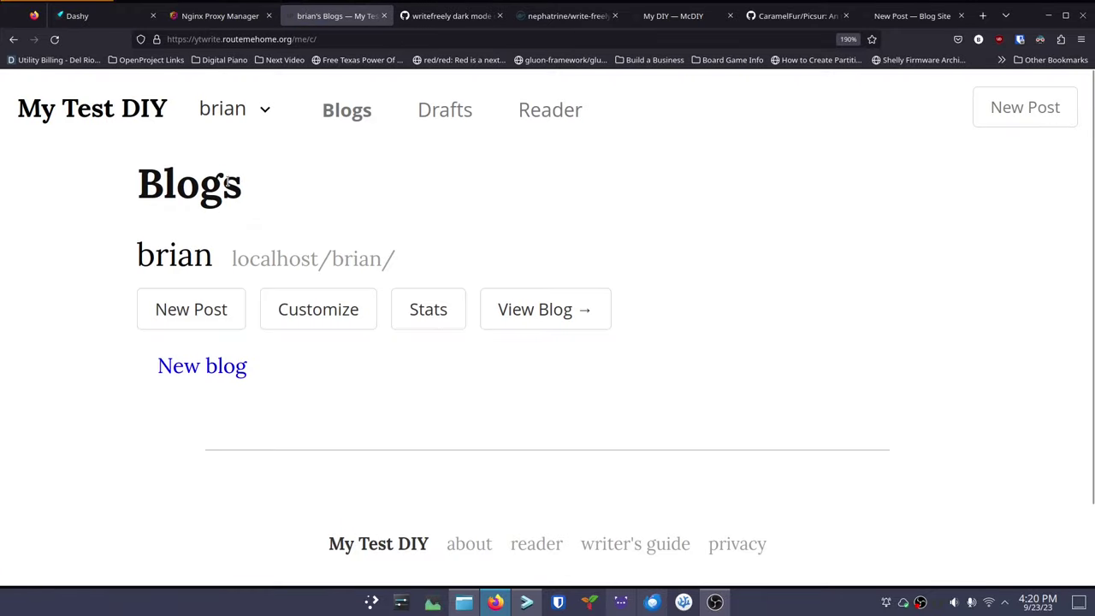
left_click(423, 118)
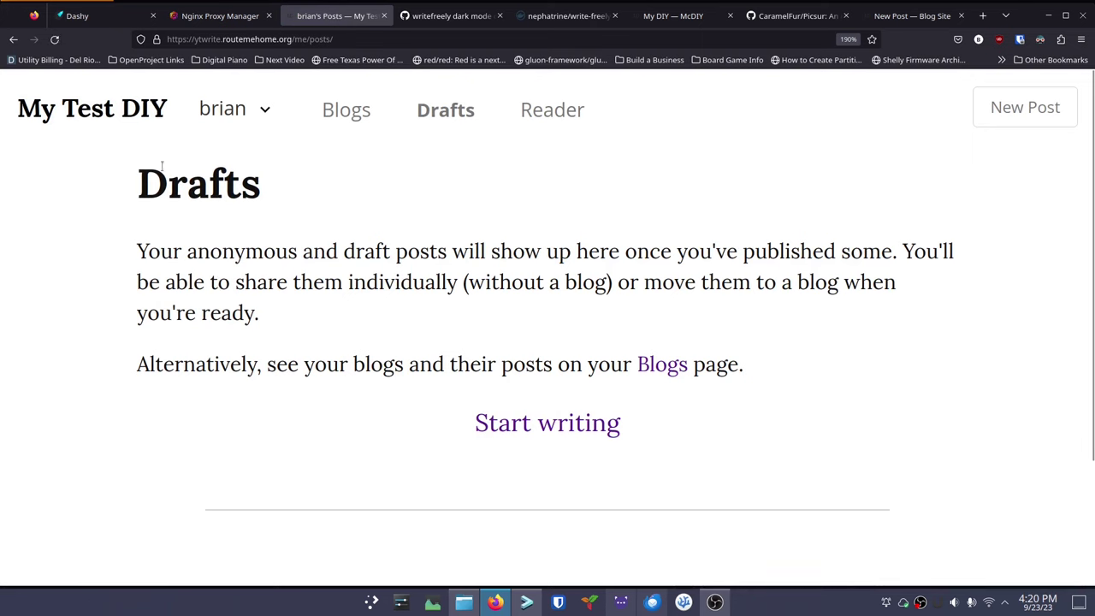
Step: Turn Dark Reader on for the site, then start a new empty post from Drafts
mouse_move(227, 110)
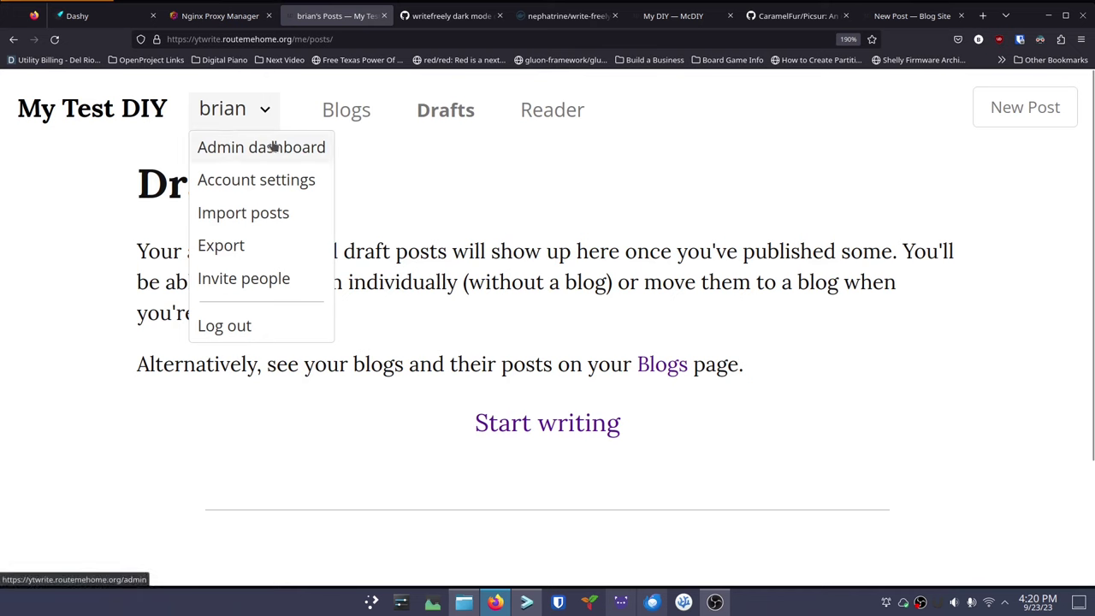
left_click(1040, 39)
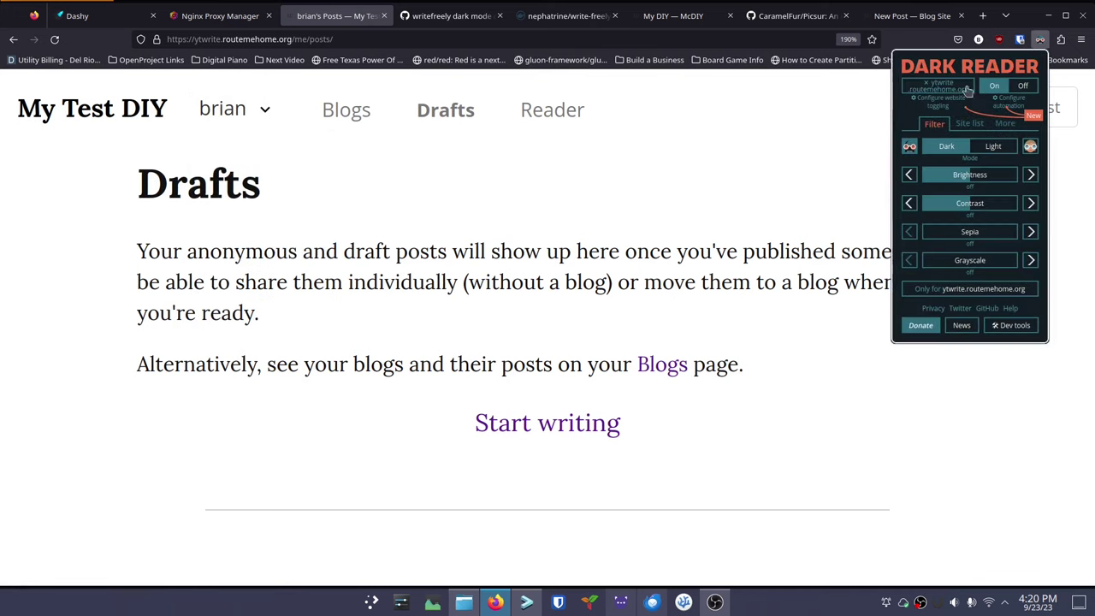
left_click(924, 94)
left_click(458, 201)
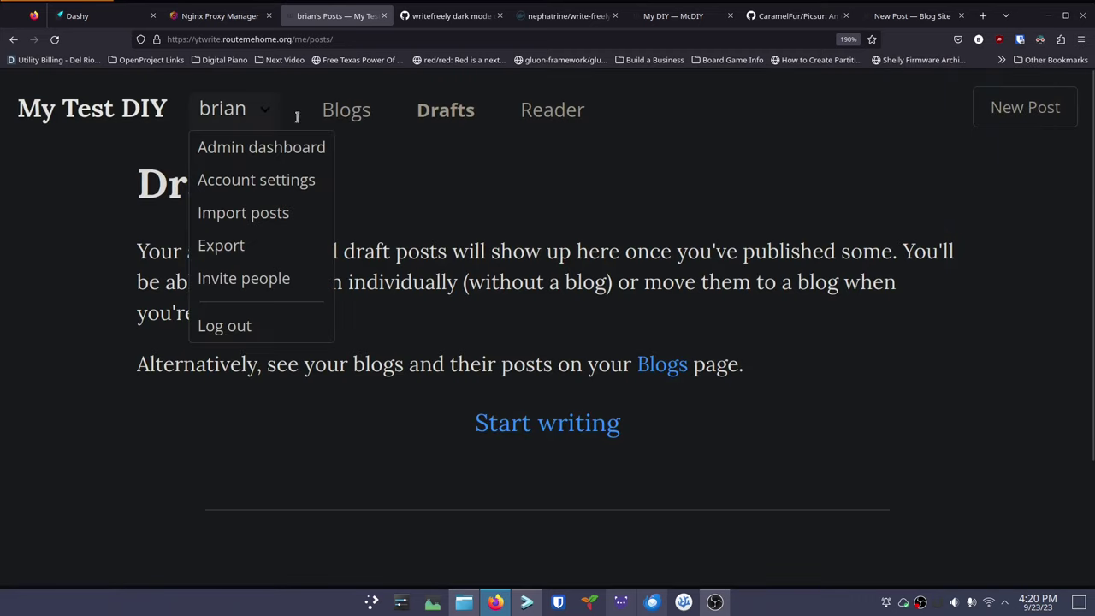
left_click(354, 119)
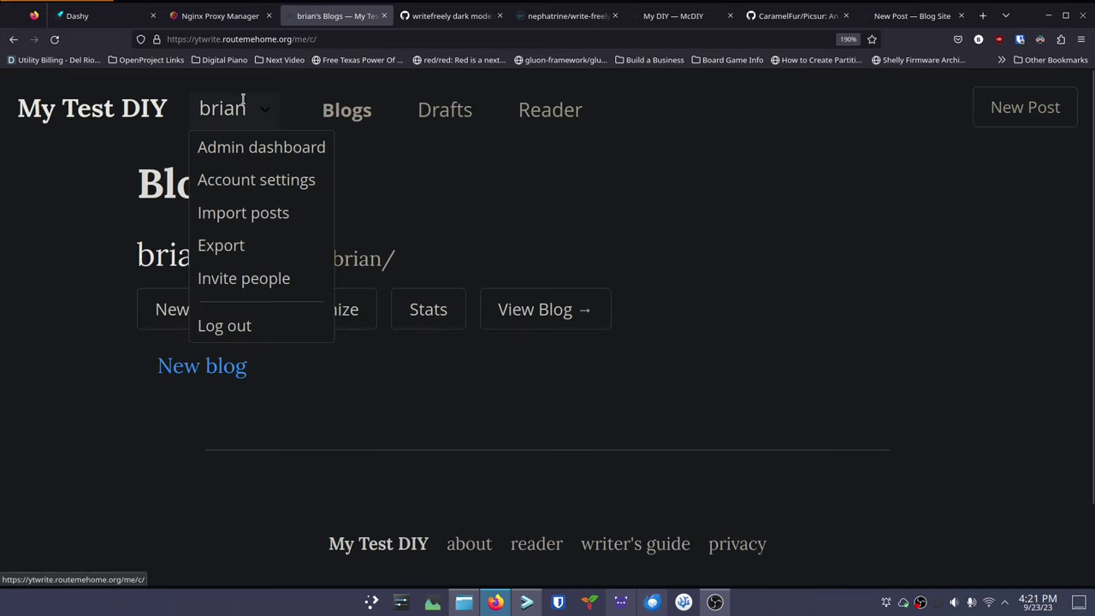
left_click(441, 112)
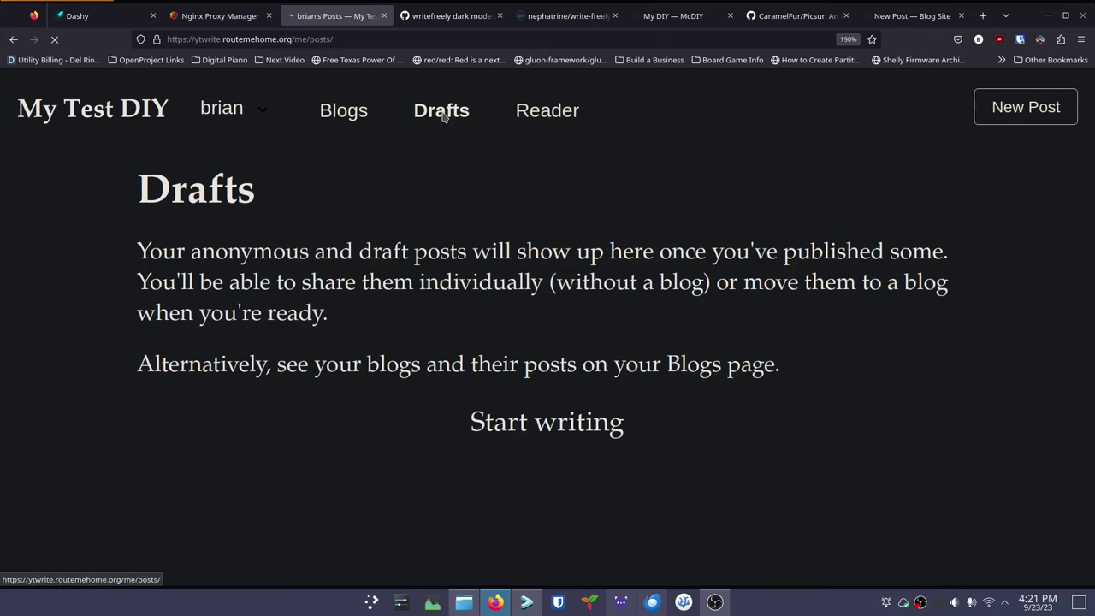
left_click(533, 427)
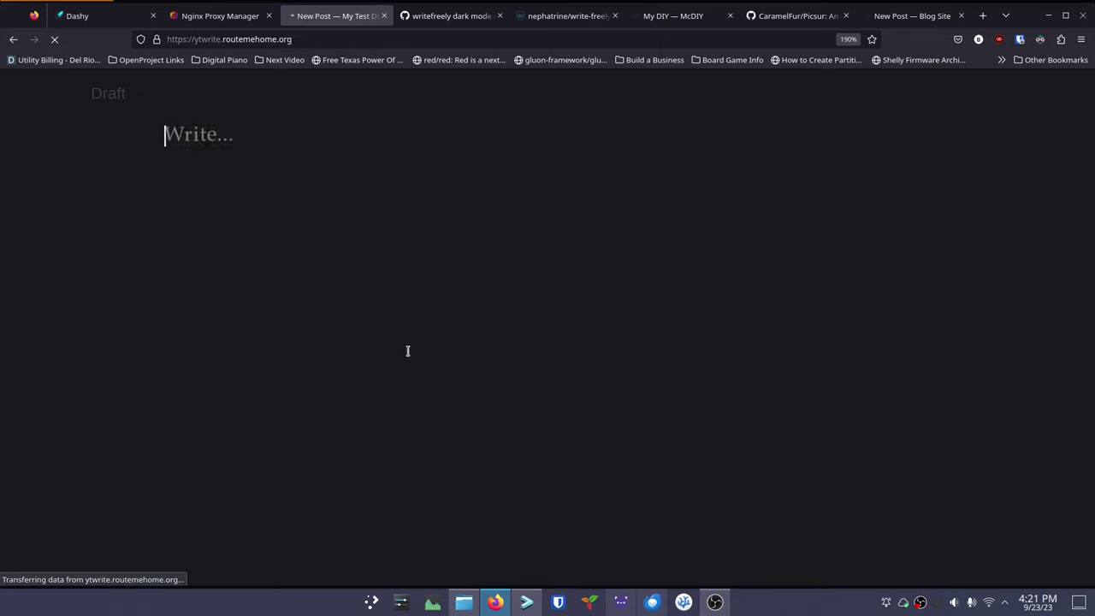
Step: Start a draft post with the H1 '# This is my awesome DIY Title' and a 'Lorem Ipsum dolor sit amet' line
mouse_move(110, 98)
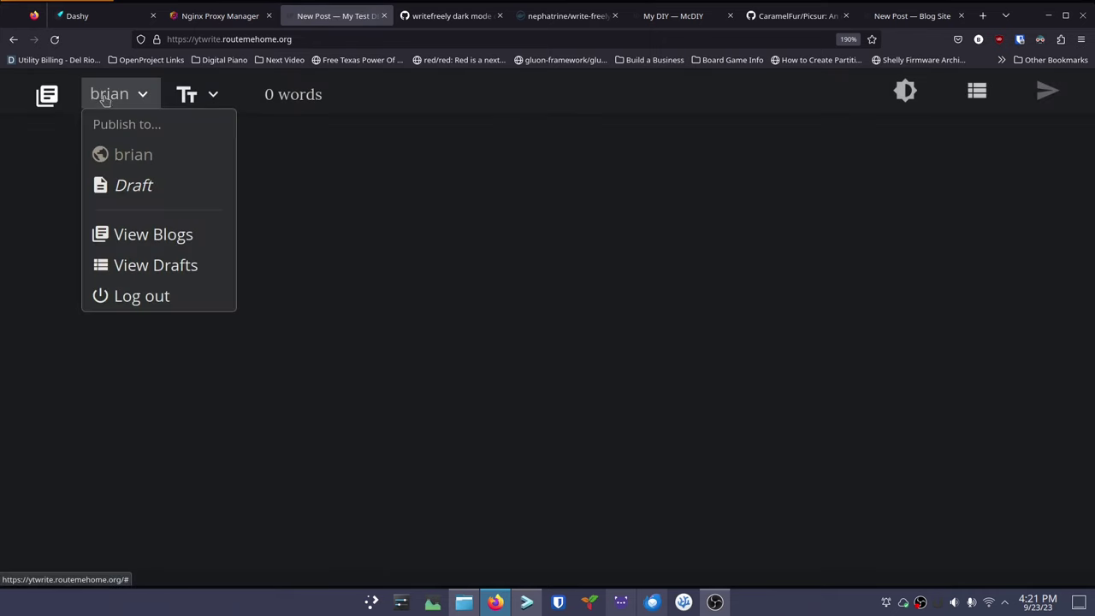
left_click(134, 189)
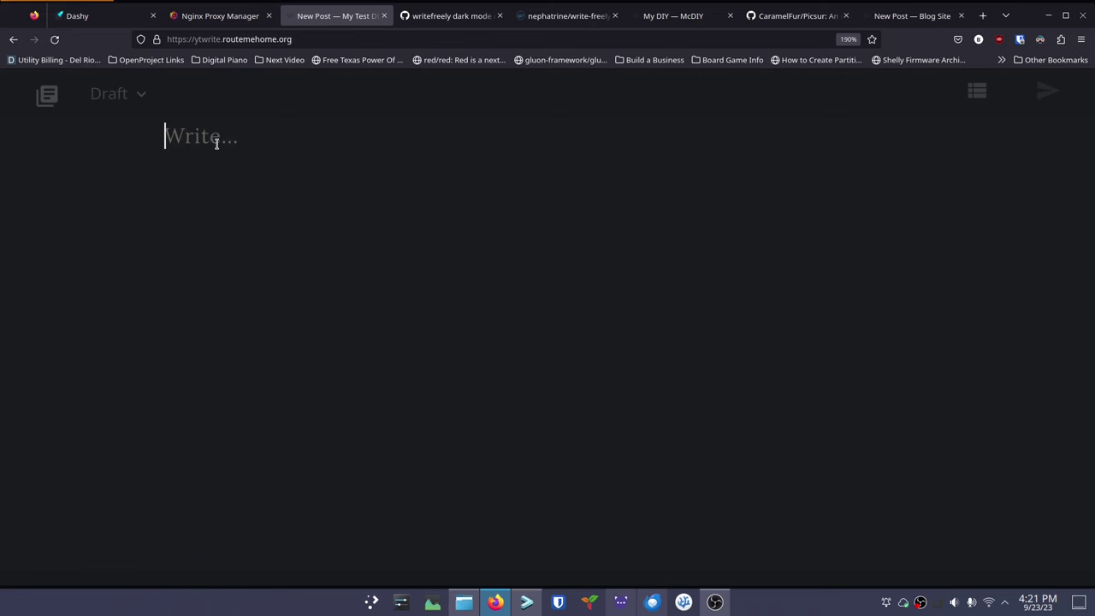
type("# This is my awesome")
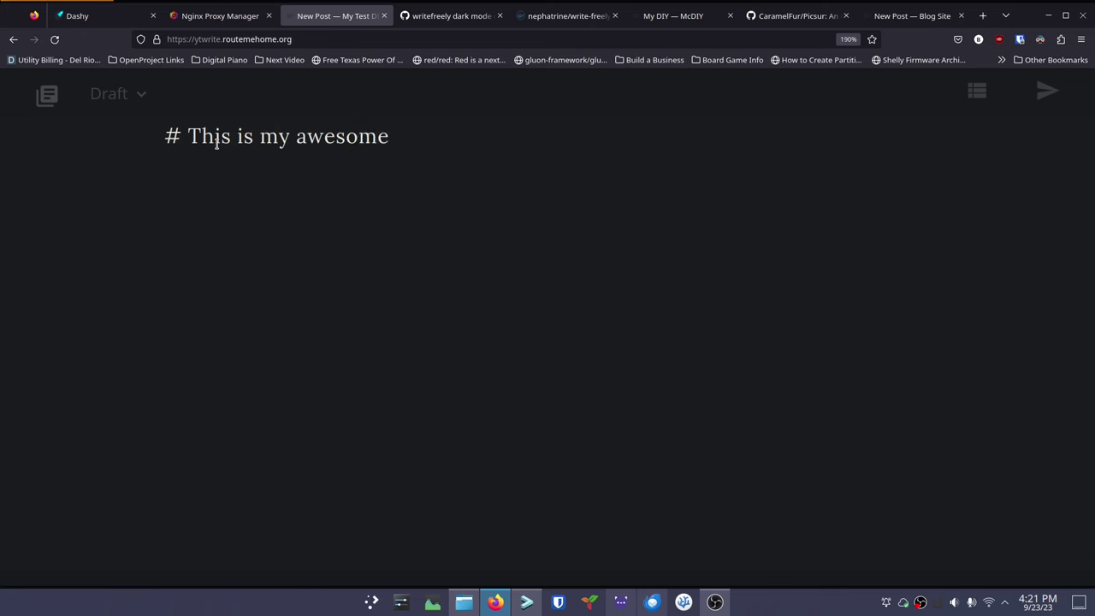
type(" DIY Ttitle")
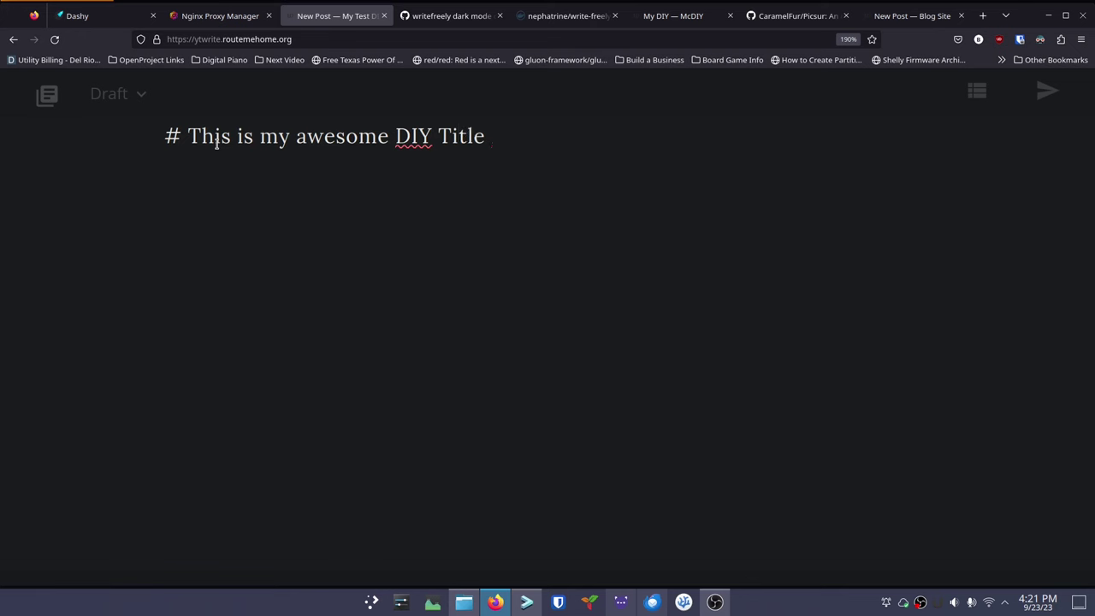
type("Lorem Ipsum dol")
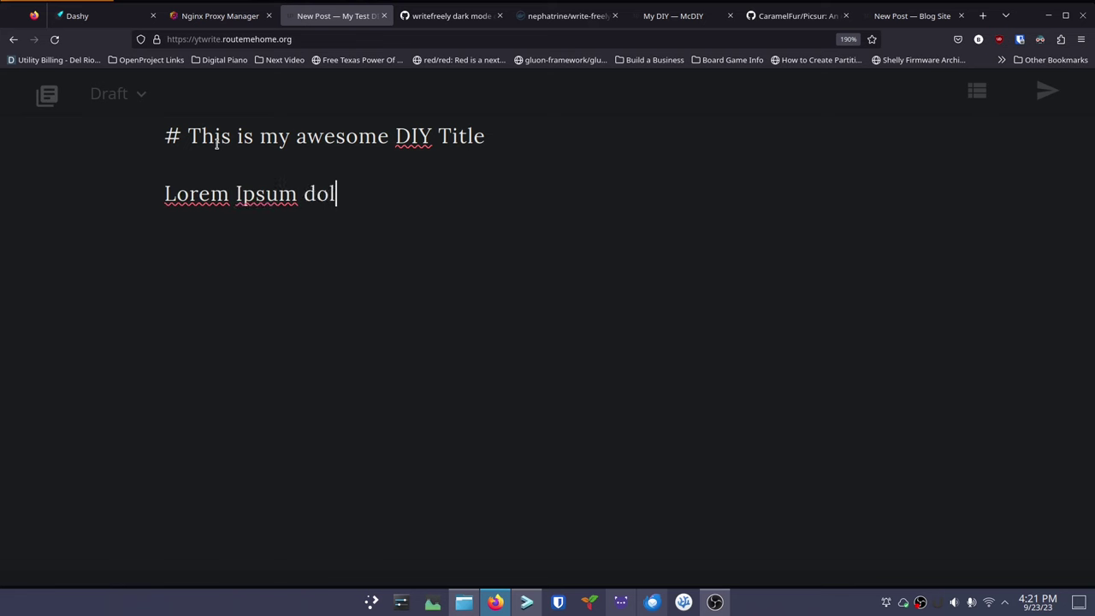
type("or site")
key("BackSpace")
type("a met.")
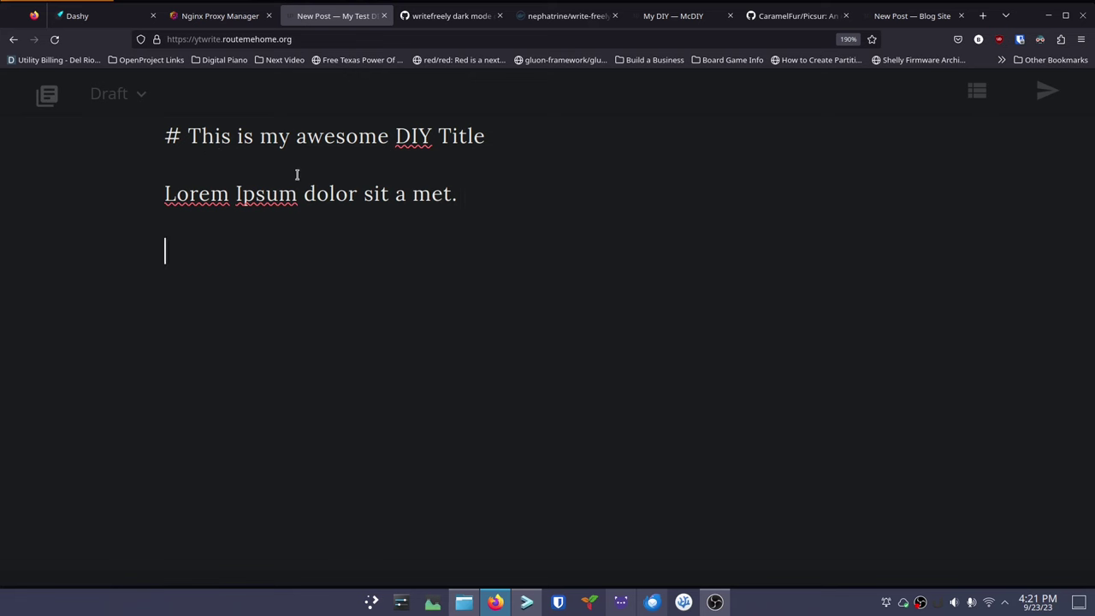
Step: Add '## Secondary title.', '*This is my italics text*' and the bold '**This my bold Text**' sentence, fixing typos
type("## Secondary title.")
key("Return")
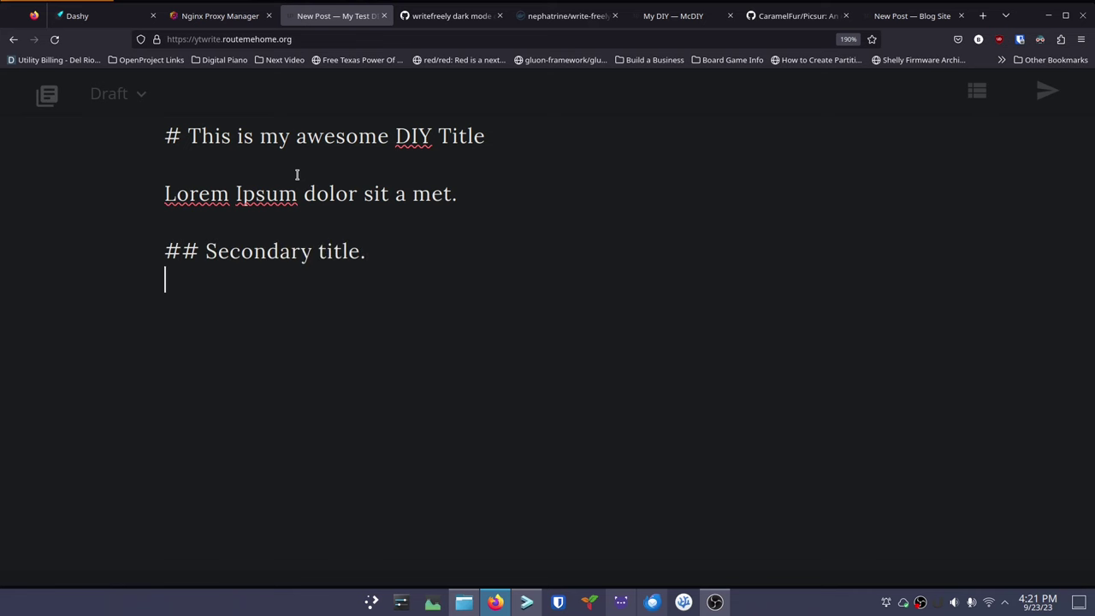
type("*This is my ")
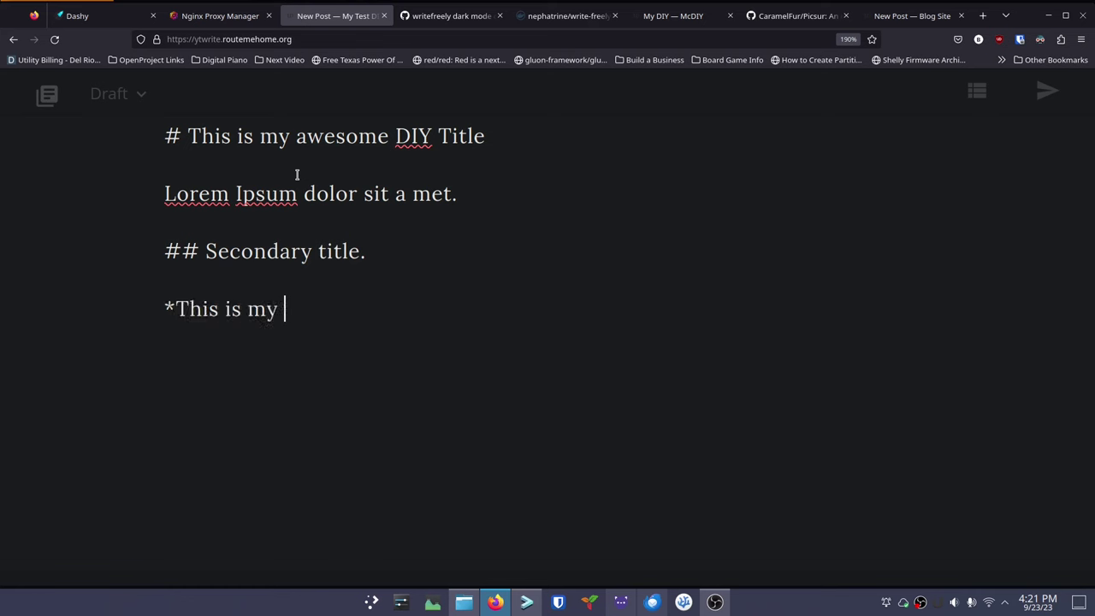
type("italics text*")
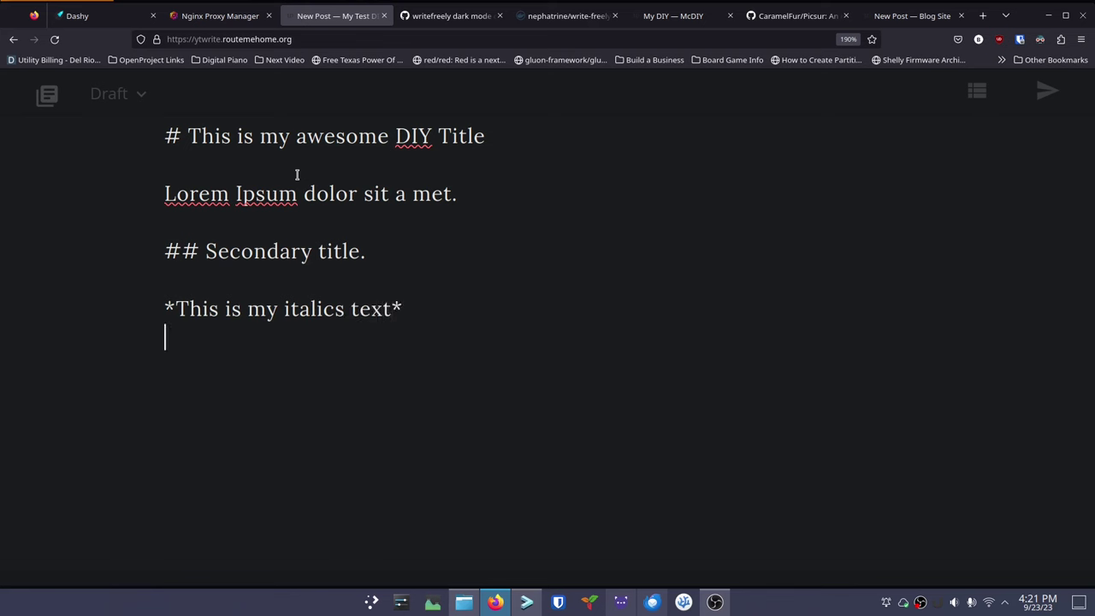
key("Return")
type("** This my bo")
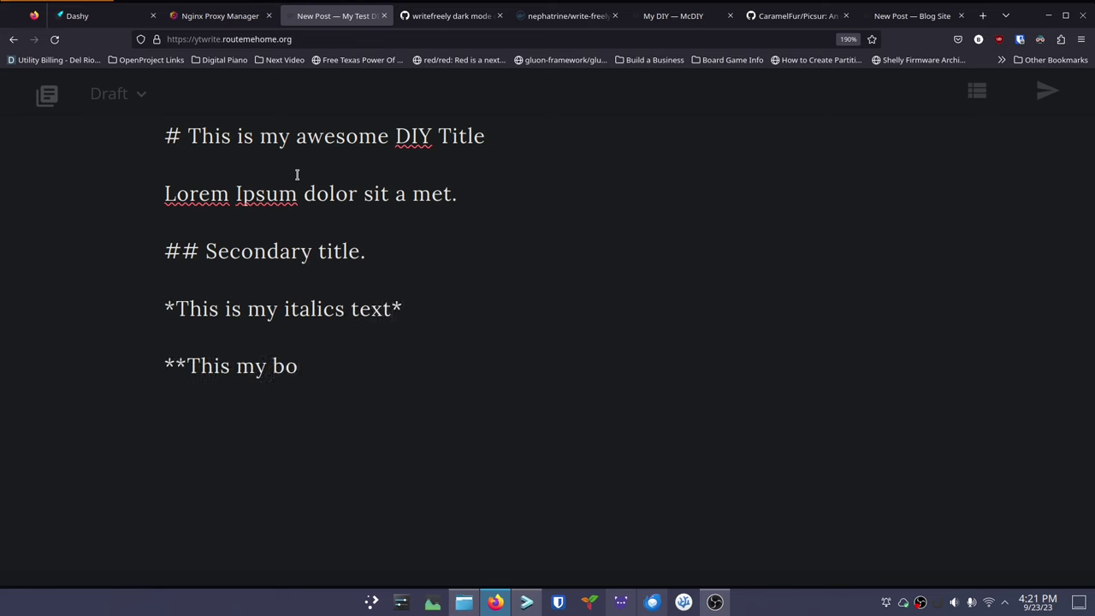
type("ld Text** so ")
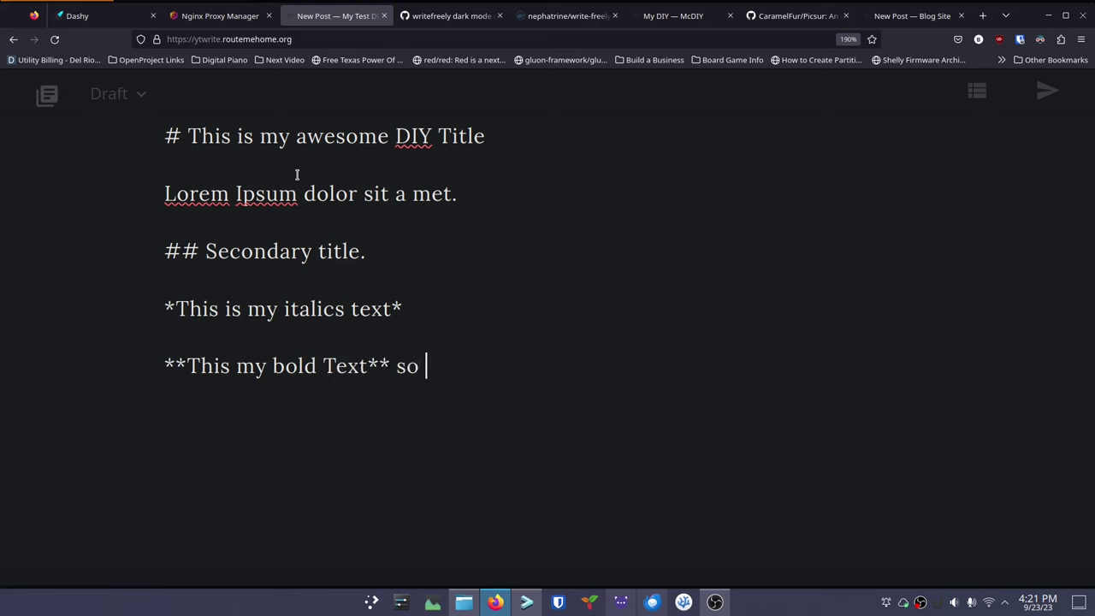
type("you really know it's importatnt.")
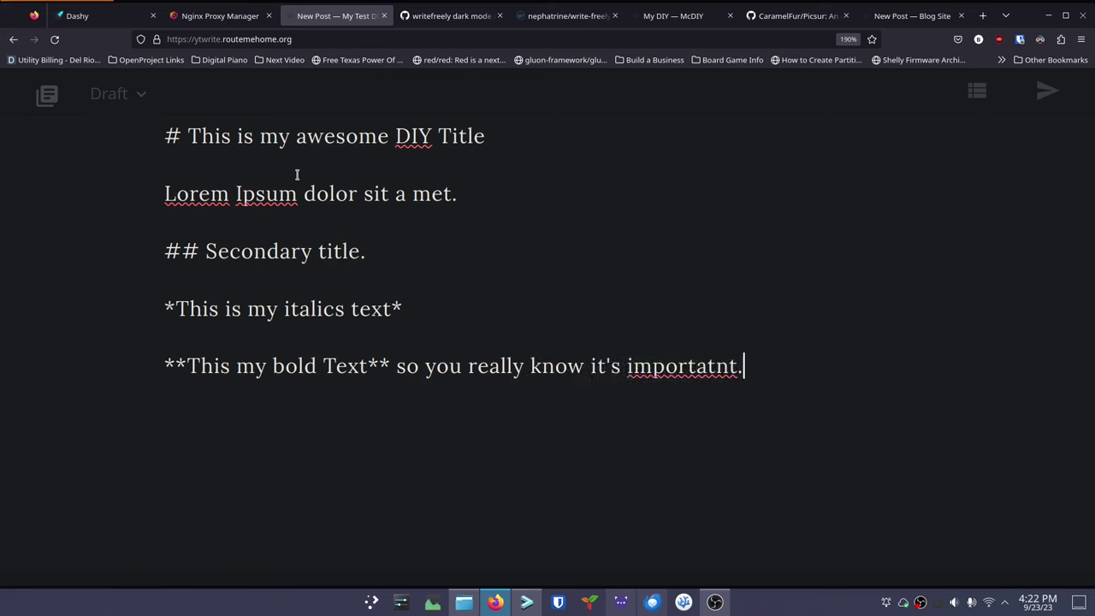
key("BackSpace")
key("BackSpace")
key("BackSpace")
key("BackSpace")
key("BackSpace")
key("BackSpace")
type("tatnt")
key("BackSpace")
key("BackSpace")
key("BackSpace")
type("nt.")
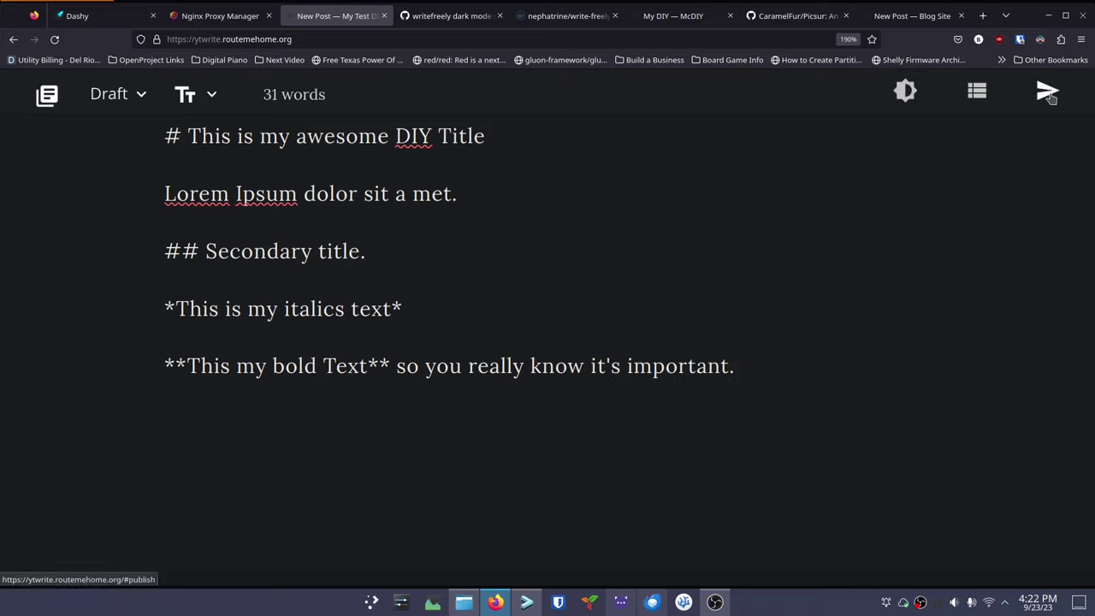
Step: Publish the draft, check the rendered italic and bold lines, then go to the Drafts list
left_click(1048, 92)
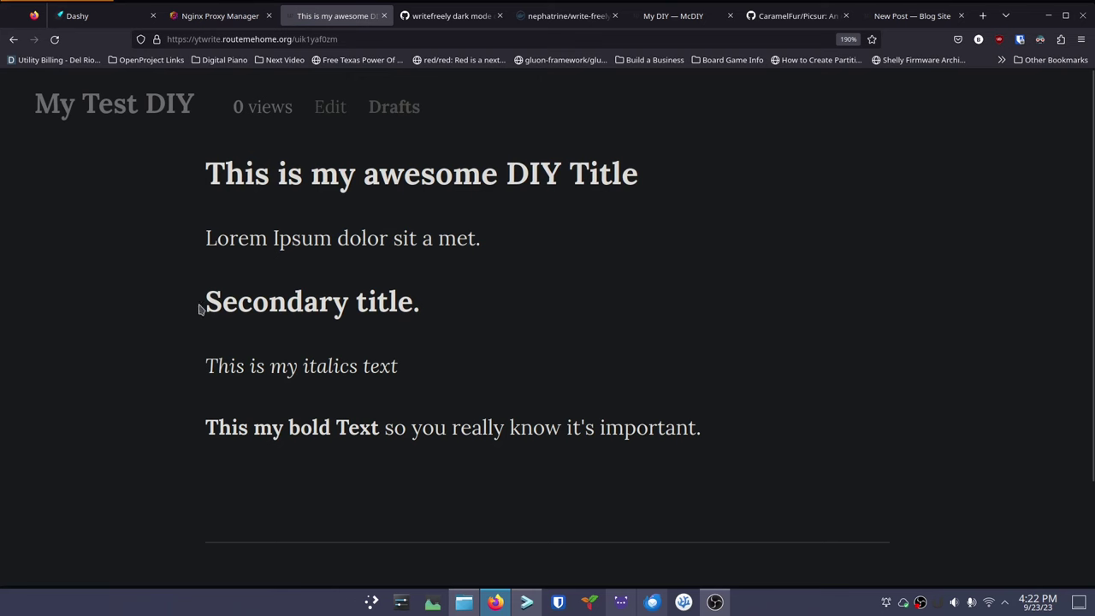
left_click_drag(206, 368, 383, 395)
left_click_drag(203, 428, 377, 427)
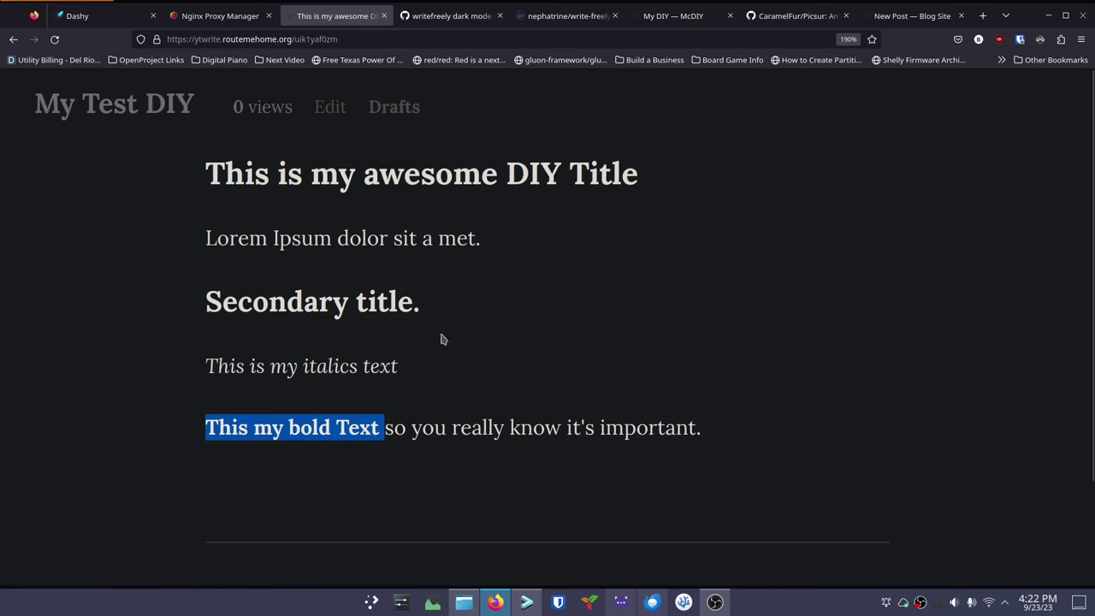
left_click(527, 316)
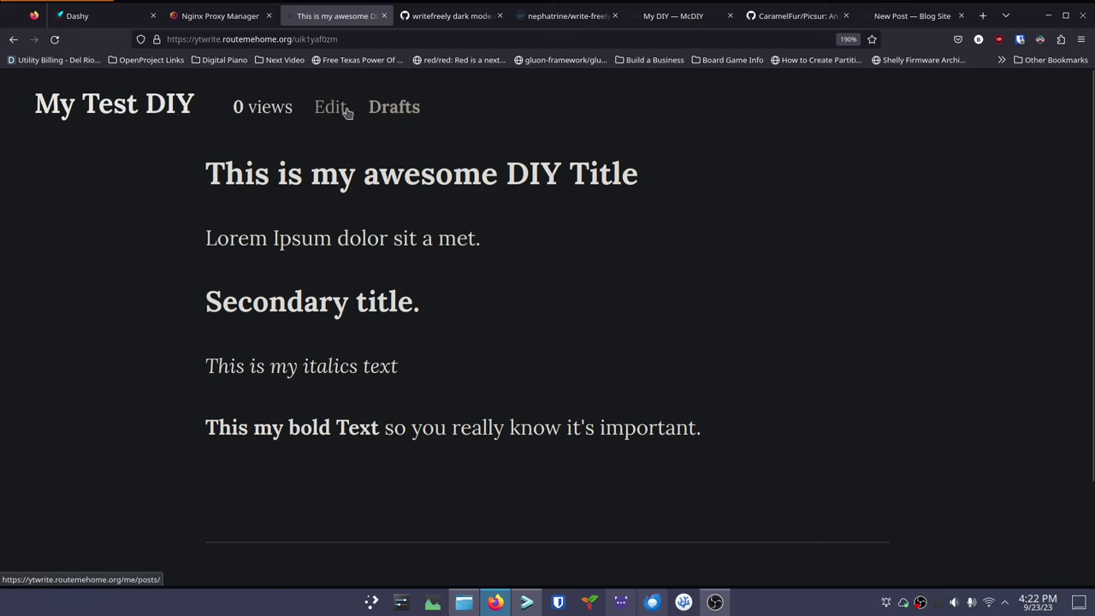
left_click(379, 109)
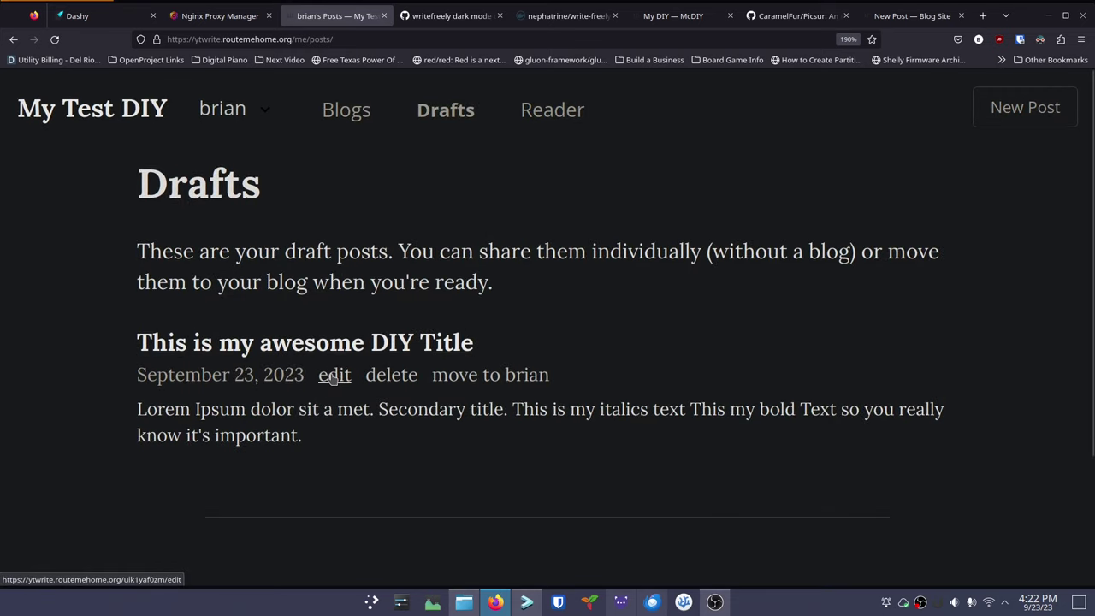
Step: Move the 'This is my awesome DIY Title' draft onto the brian blog and view it there
left_click(500, 382)
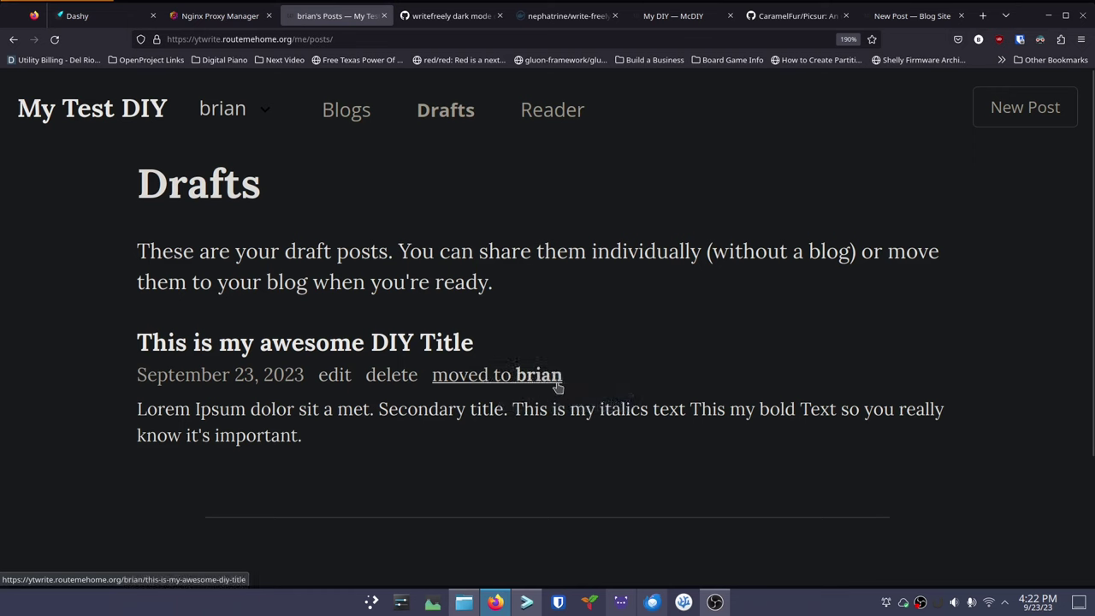
left_click(346, 110)
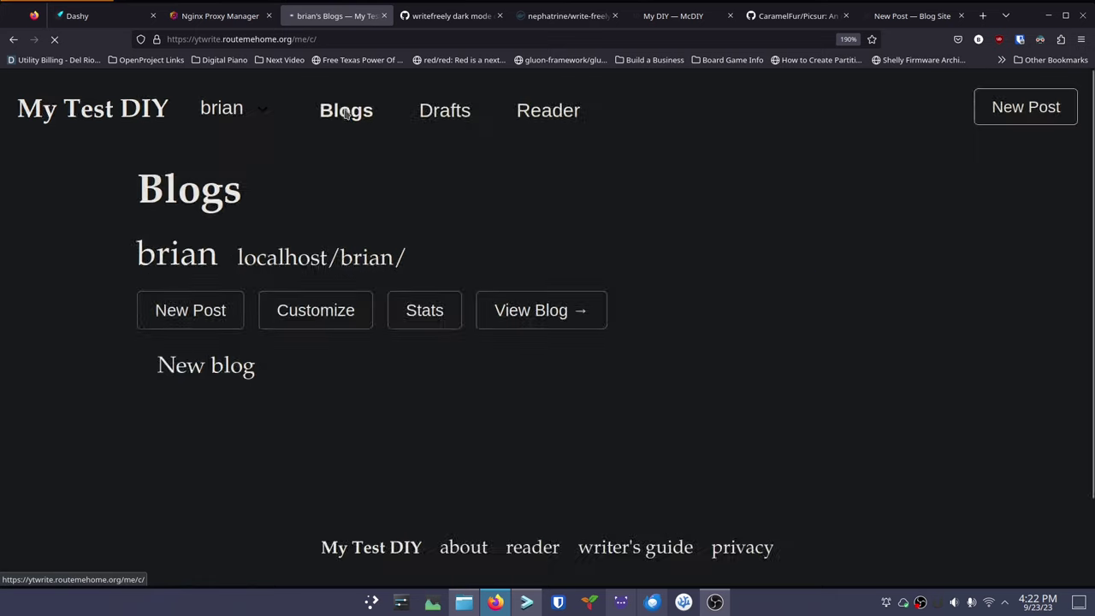
left_click(189, 265)
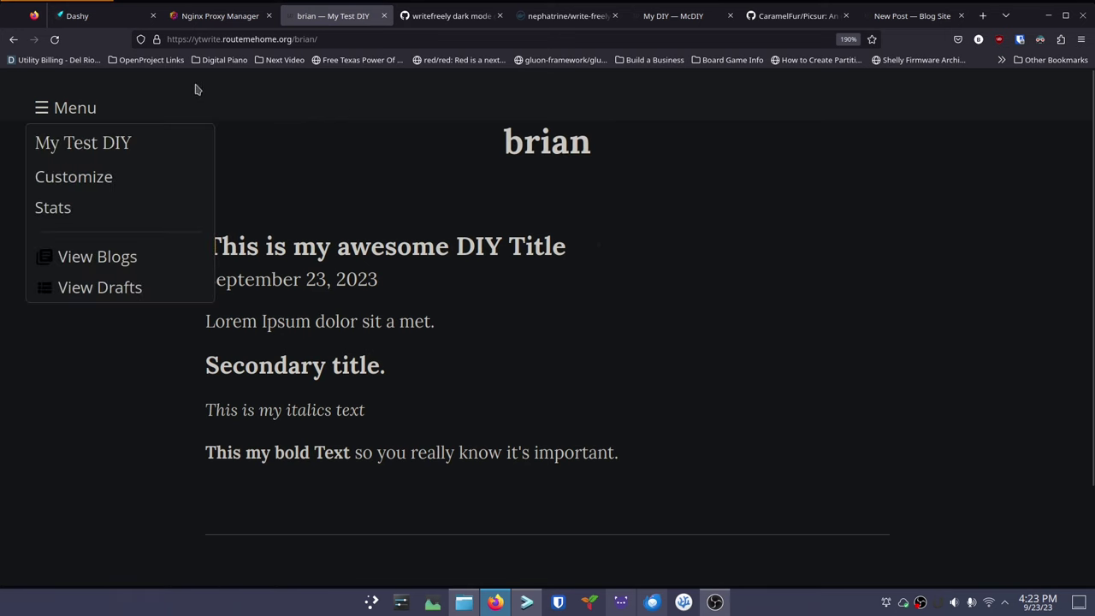
Step: Switch back to the Docker Hub nephatrine/write-freely documentation tab
mouse_move(433, 308)
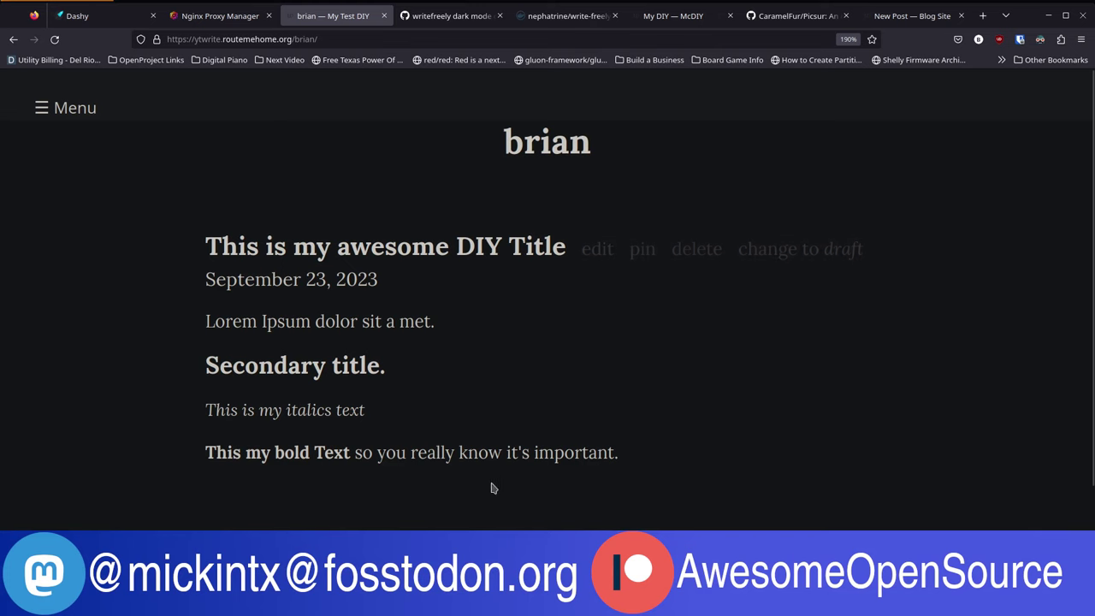
mouse_move(79, 103)
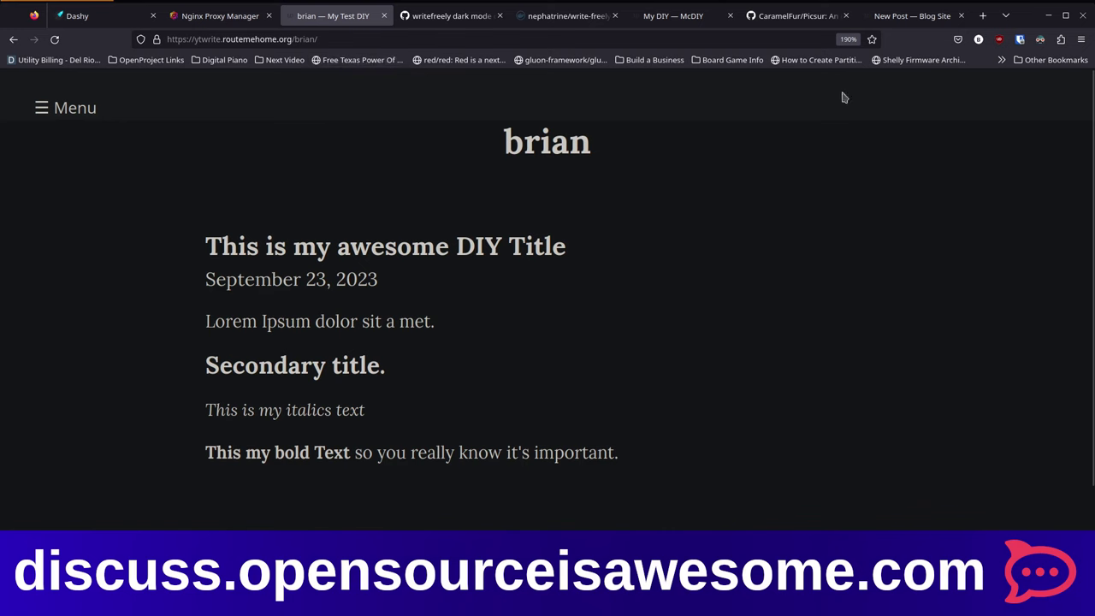
scroll(413, 441, "down", 1)
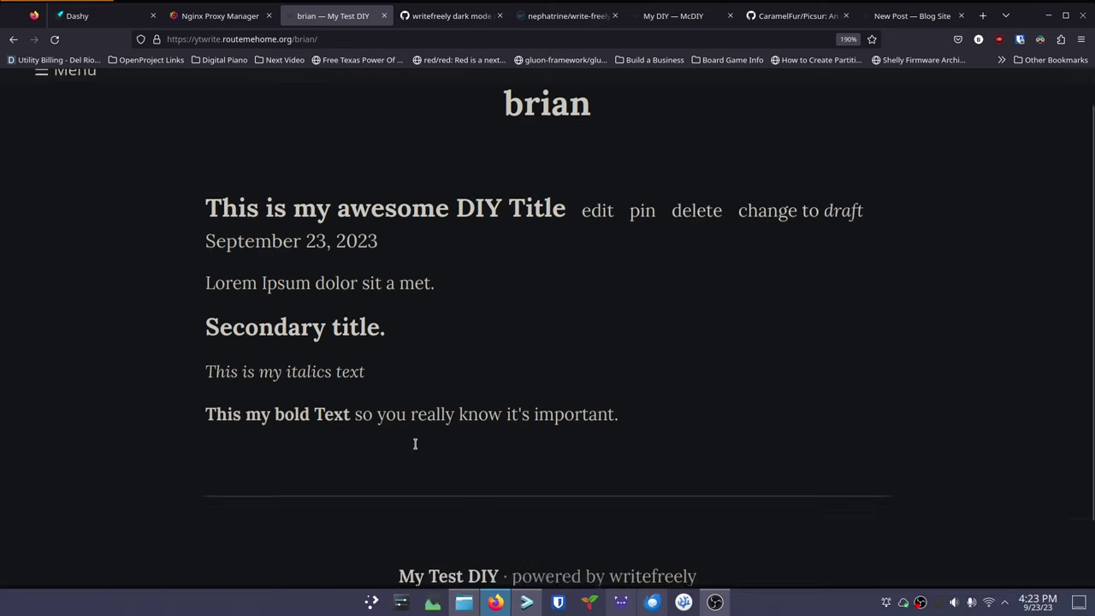
scroll(479, 93, "up", 1)
left_click(565, 15)
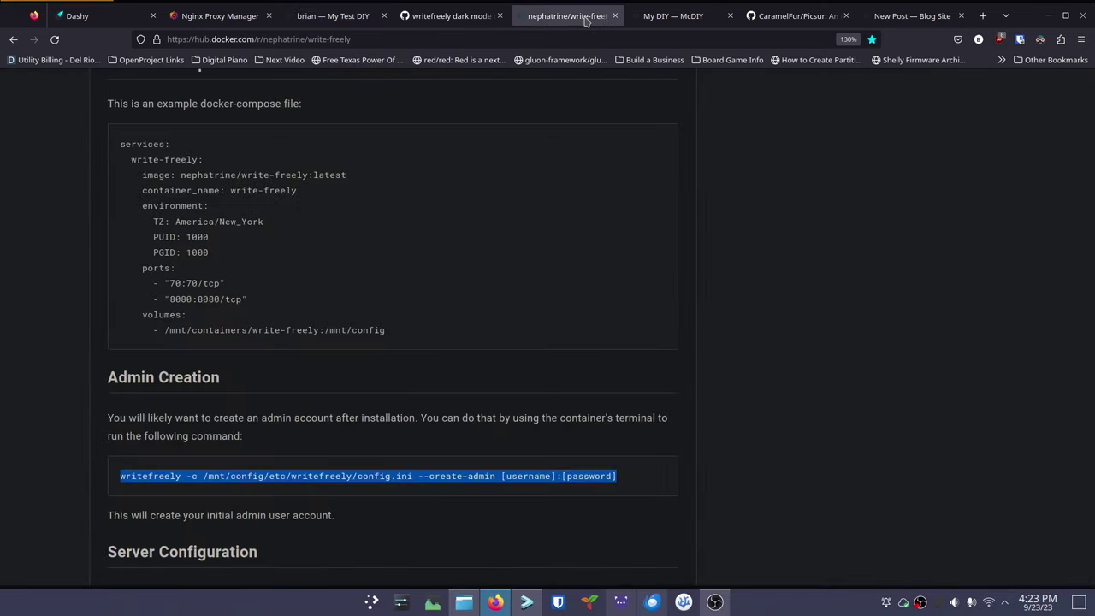
Step: Switch to the McDIY blog and scroll through the baby grand piano post to its end
left_click(674, 16)
scroll(303, 223, "down", 10)
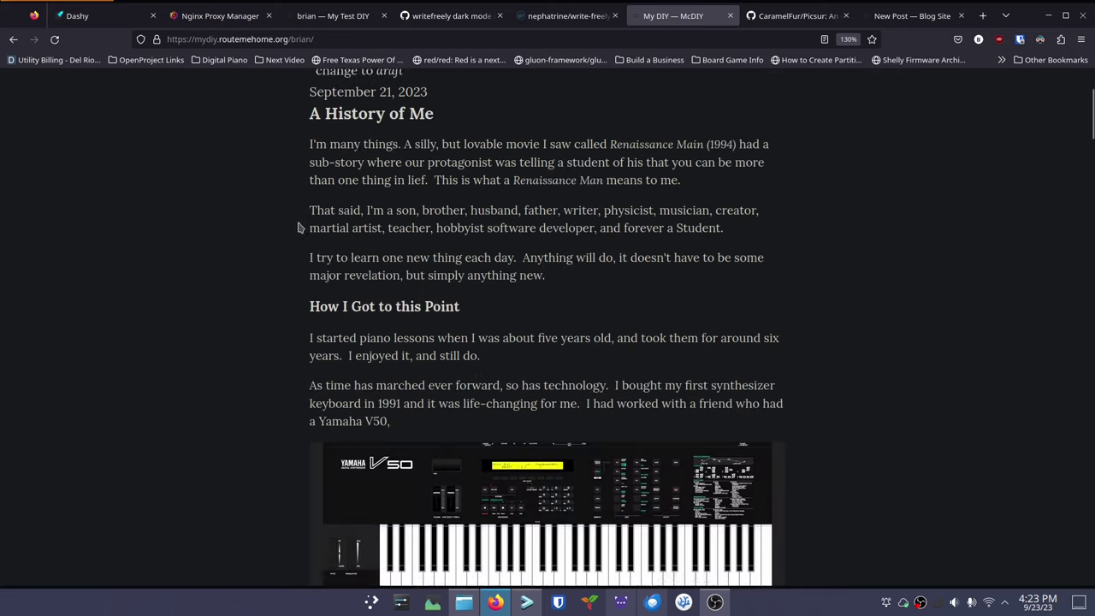
scroll(292, 226, "down", 9)
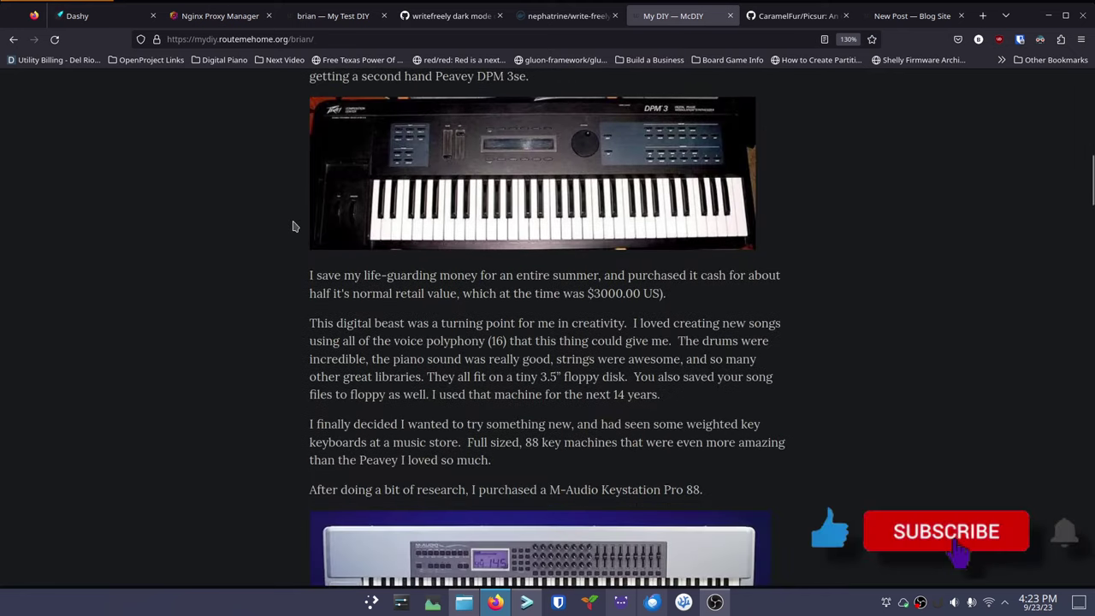
scroll(291, 224, "down", 5)
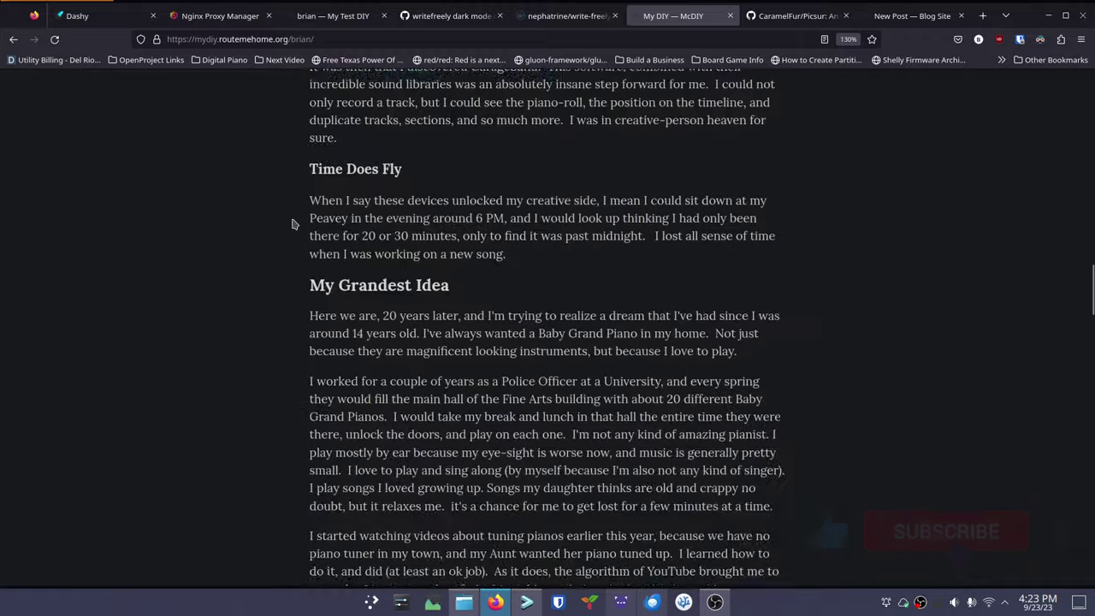
scroll(292, 220, "up", 20)
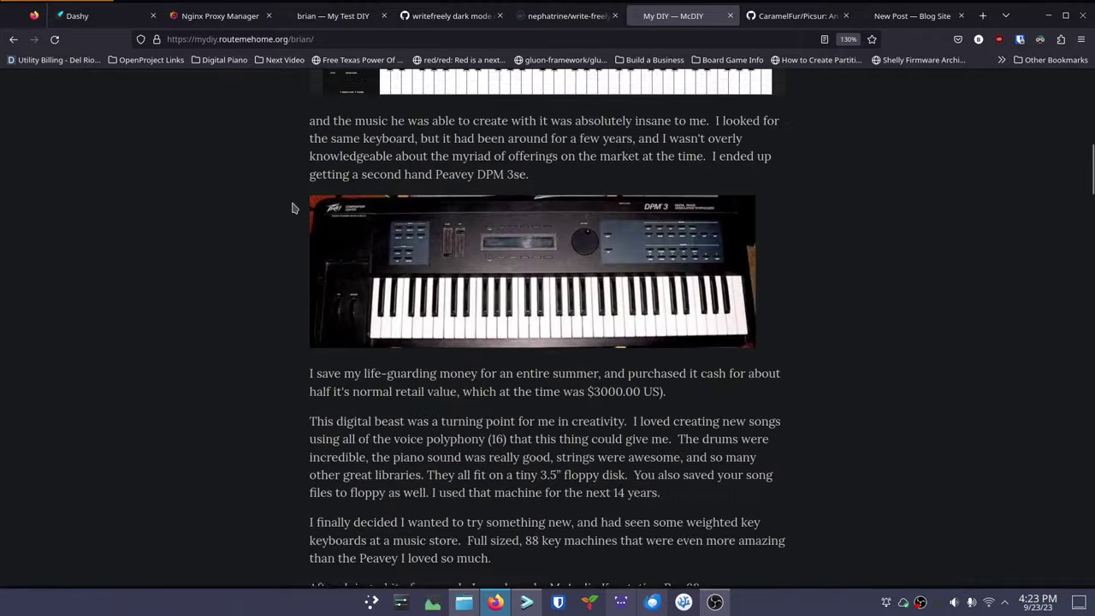
scroll(291, 207, "down", 3)
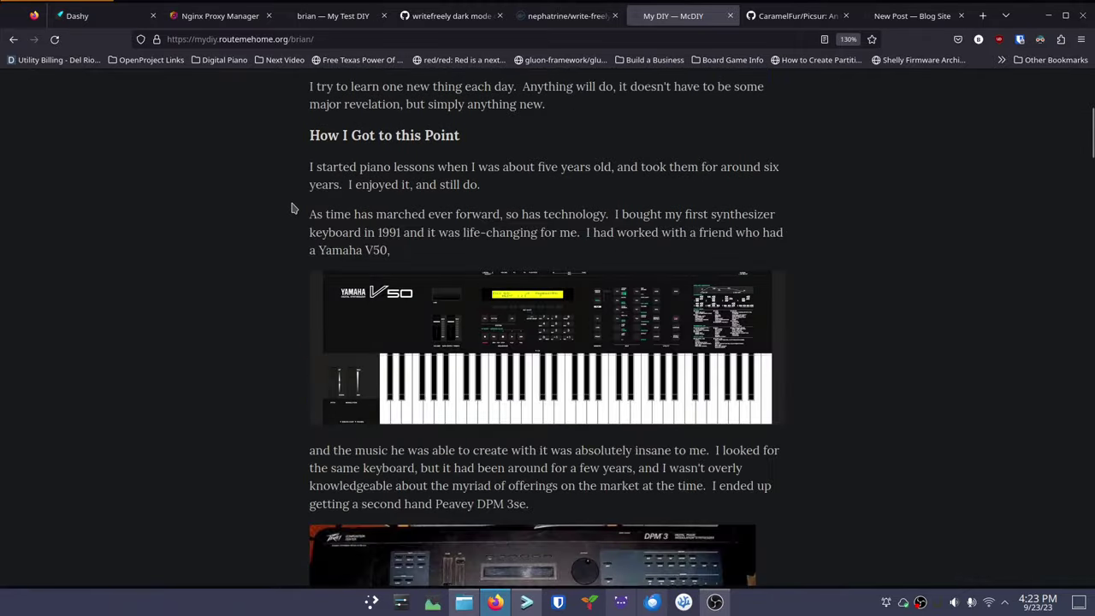
scroll(291, 208, "down", 7)
scroll(291, 208, "down", 11)
scroll(291, 210, "down", 10)
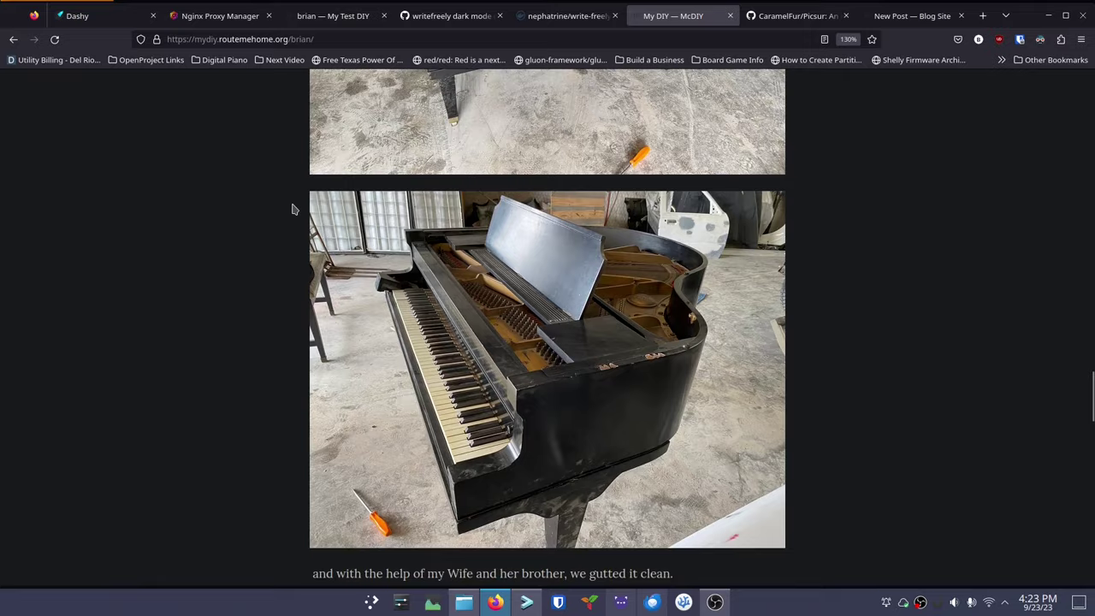
scroll(291, 208, "down", 10)
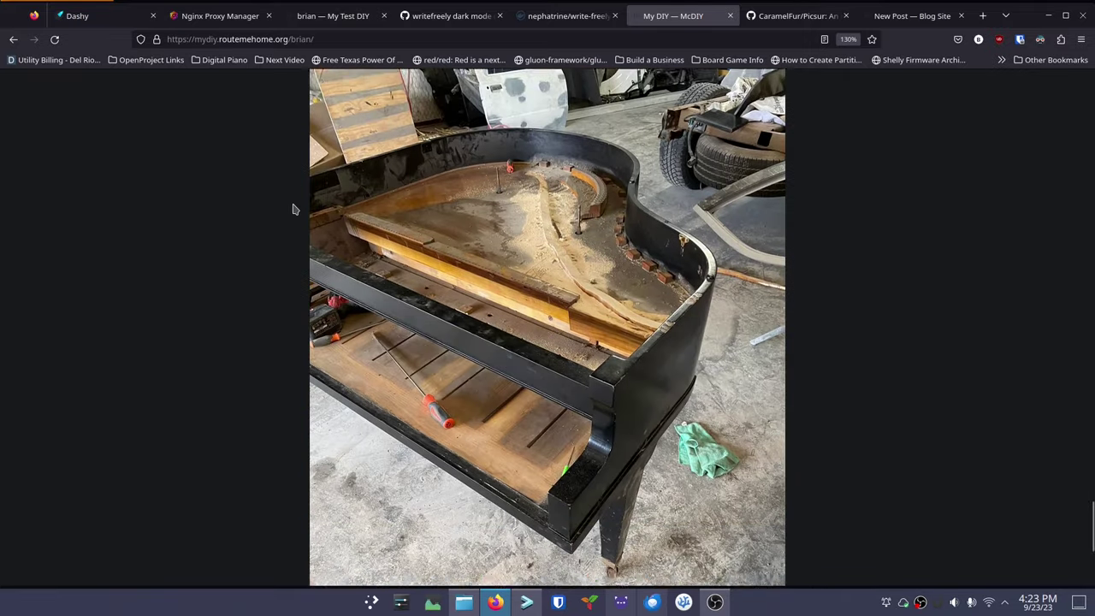
scroll(292, 209, "down", 3)
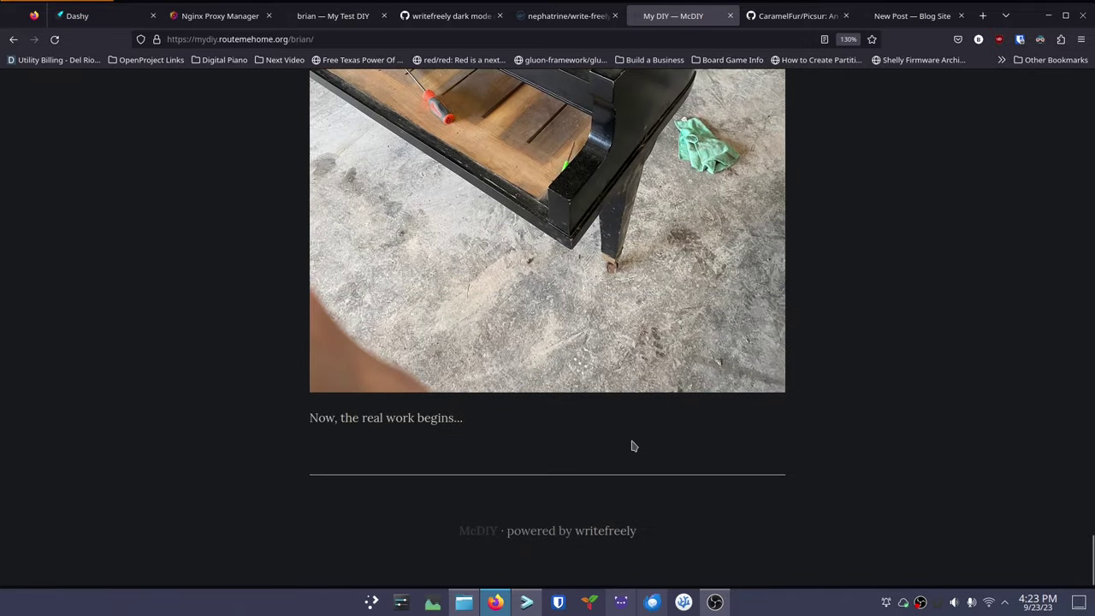